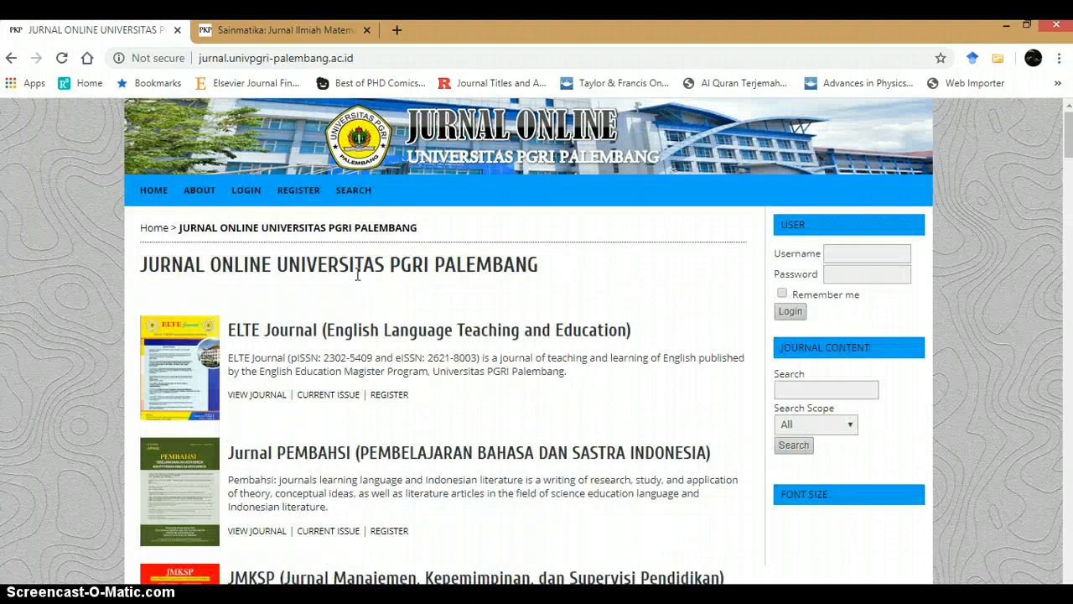
# Step: Open the Jurnal Media Teknik journal from the list of journals on the university's journal portal
pyautogui.scroll(-20, 357, 274)
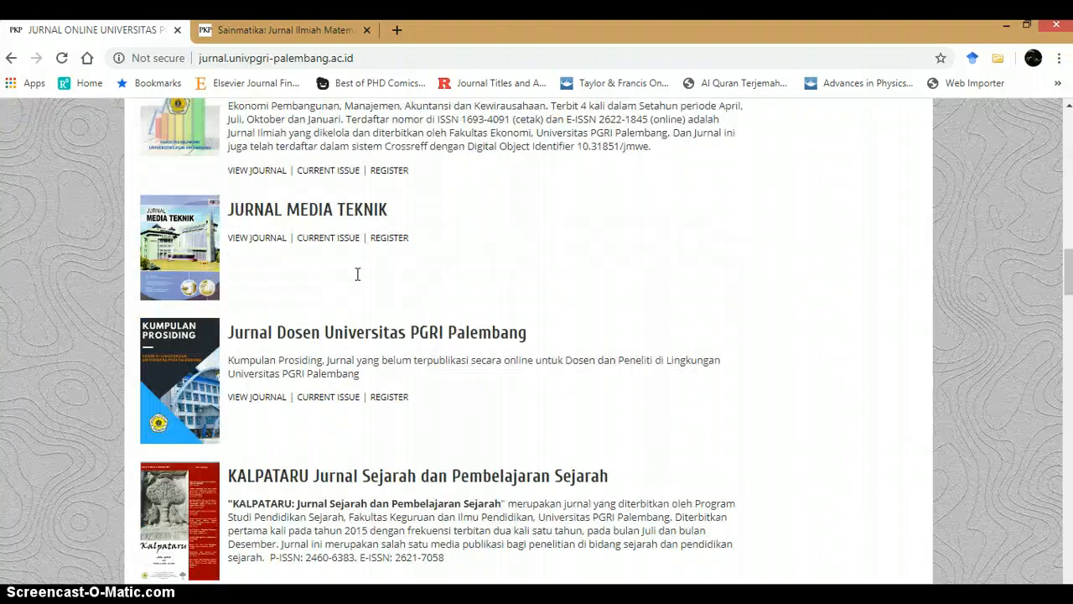
pyautogui.scroll(1, 357, 270)
pyautogui.click(195, 298)
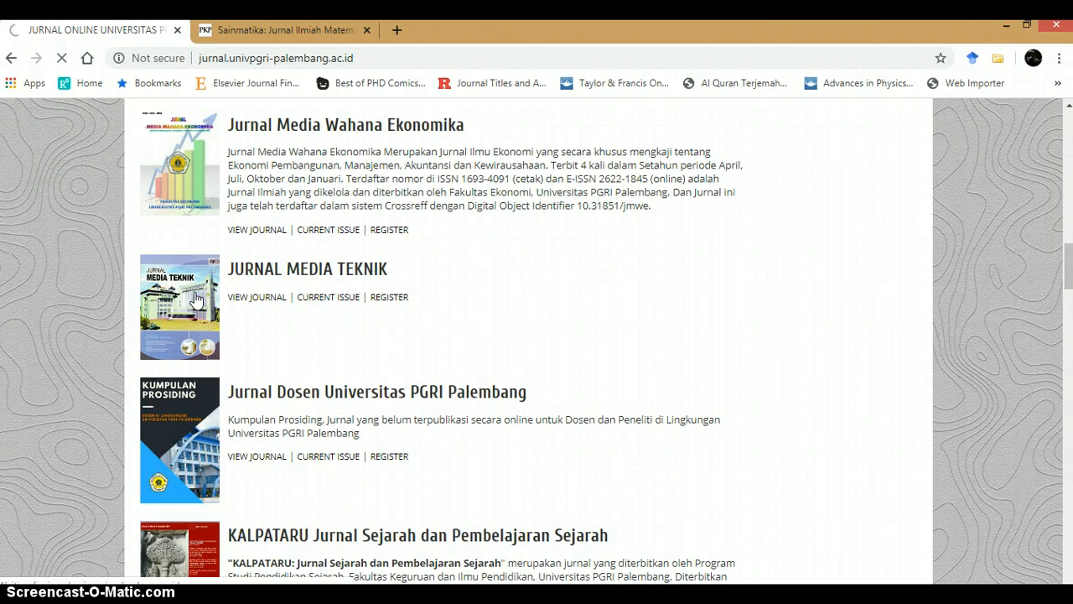
pyautogui.scroll(1, 194, 297)
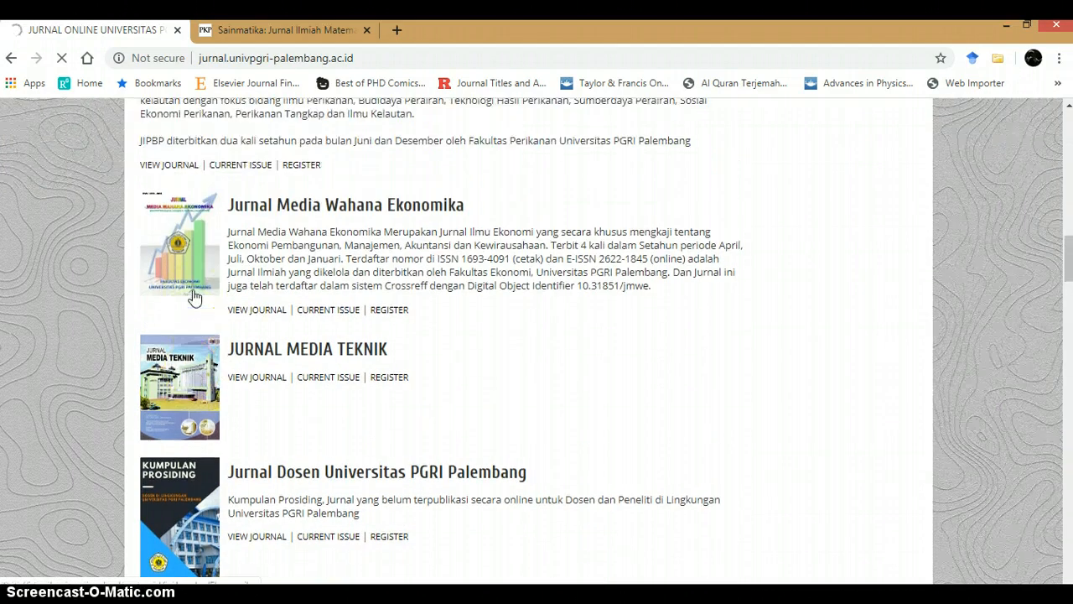
pyautogui.scroll(2, 194, 298)
pyautogui.scroll(10, 194, 297)
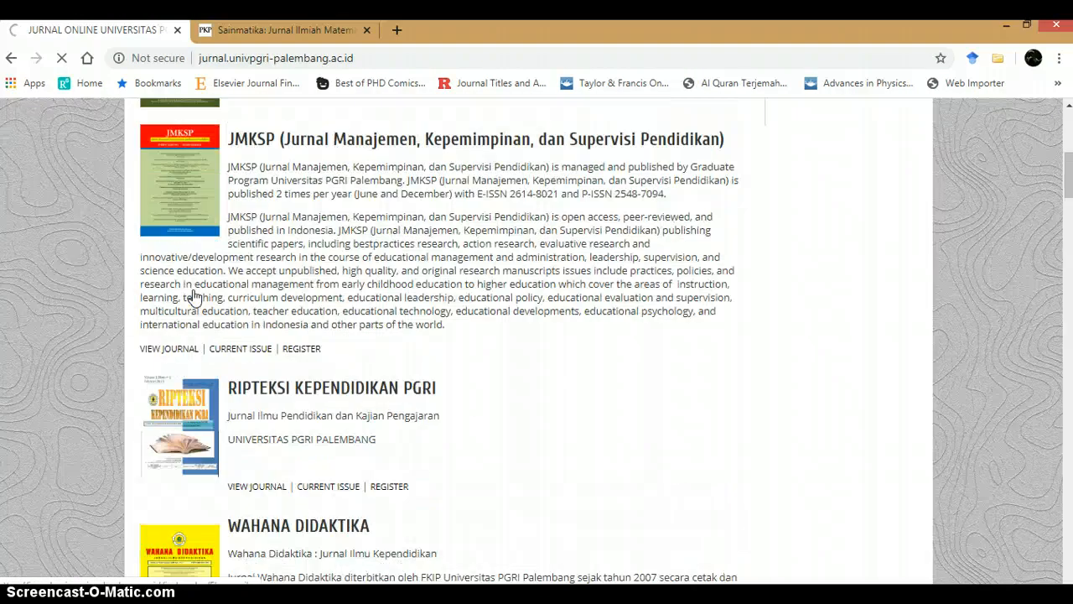
pyautogui.scroll(-3, 185, 318)
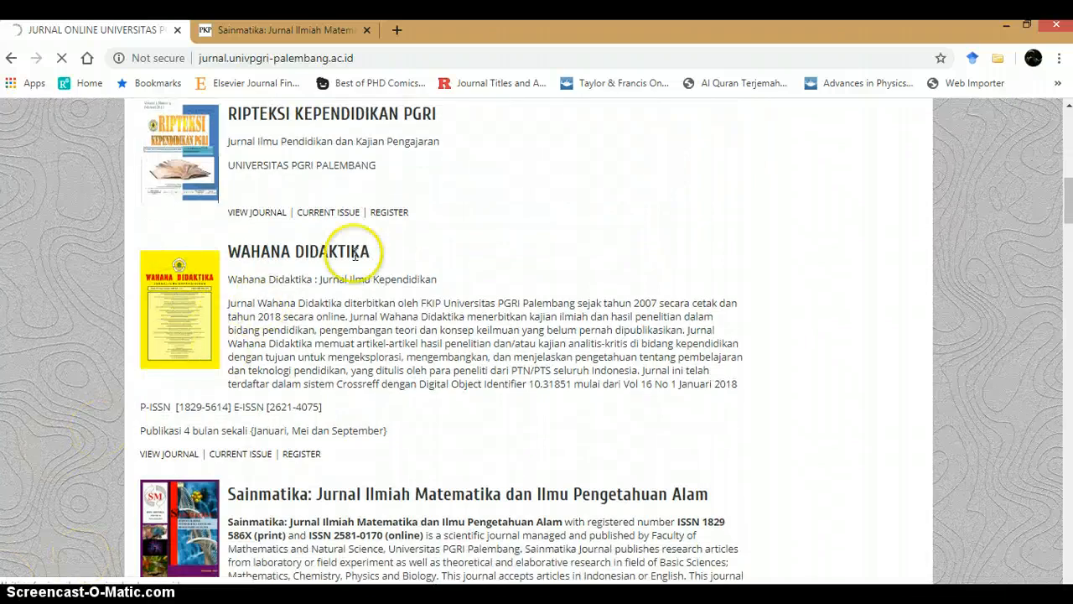
pyautogui.scroll(-4, 658, 358)
pyautogui.scroll(6, 667, 362)
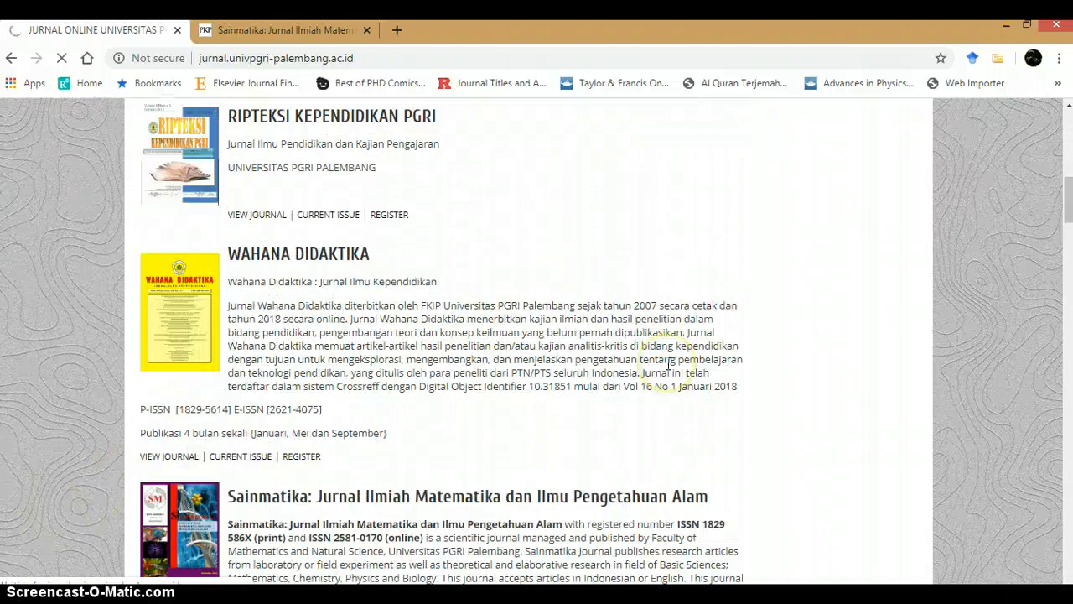
pyautogui.scroll(5, 1010, 263)
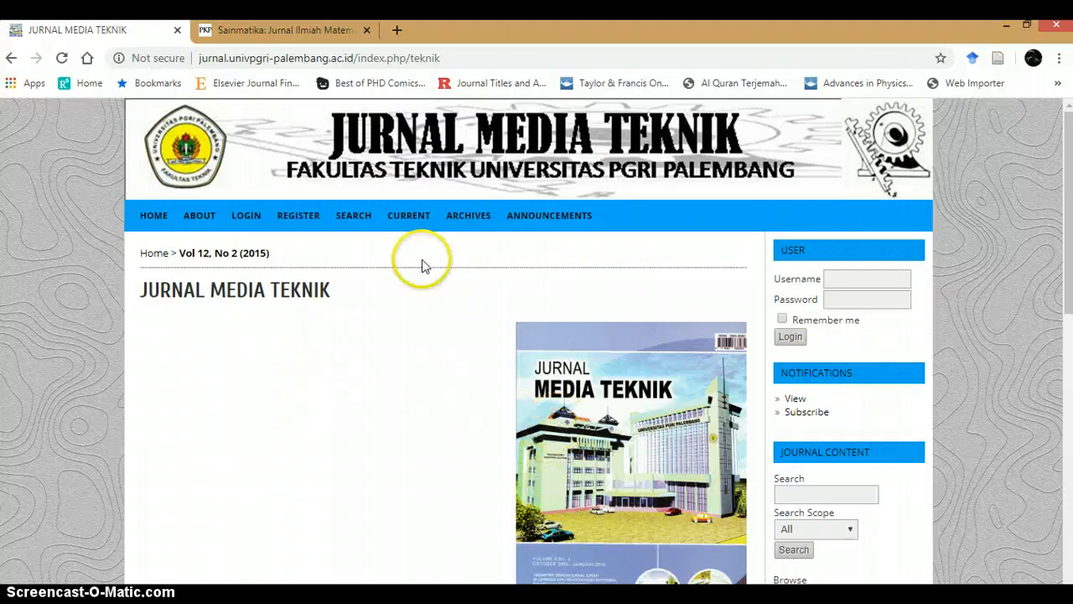
# Step: Log in to the journal with the saved username and the account password
pyautogui.click(845, 282)
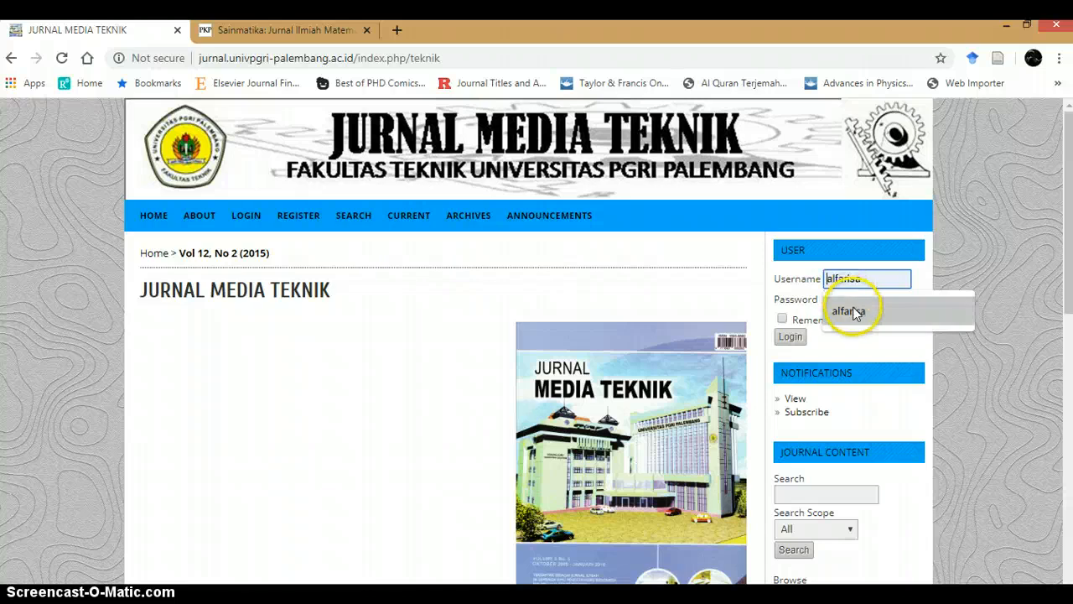
pyautogui.click(853, 312)
pyautogui.click(851, 306)
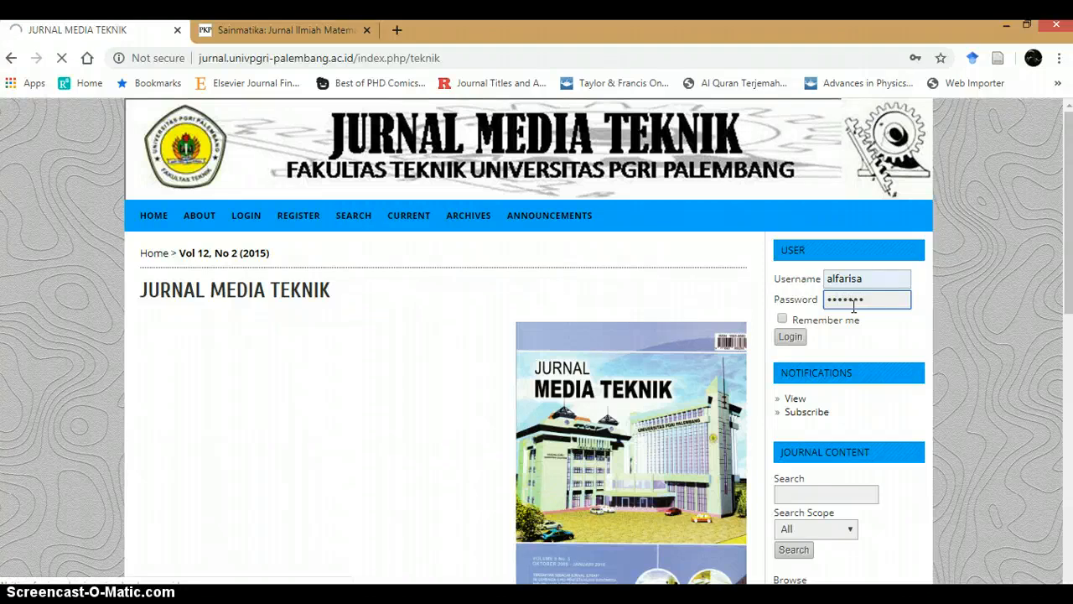
# Step: Switch to the PDF slides and review the five journal setup steps
pyautogui.click(531, 598)
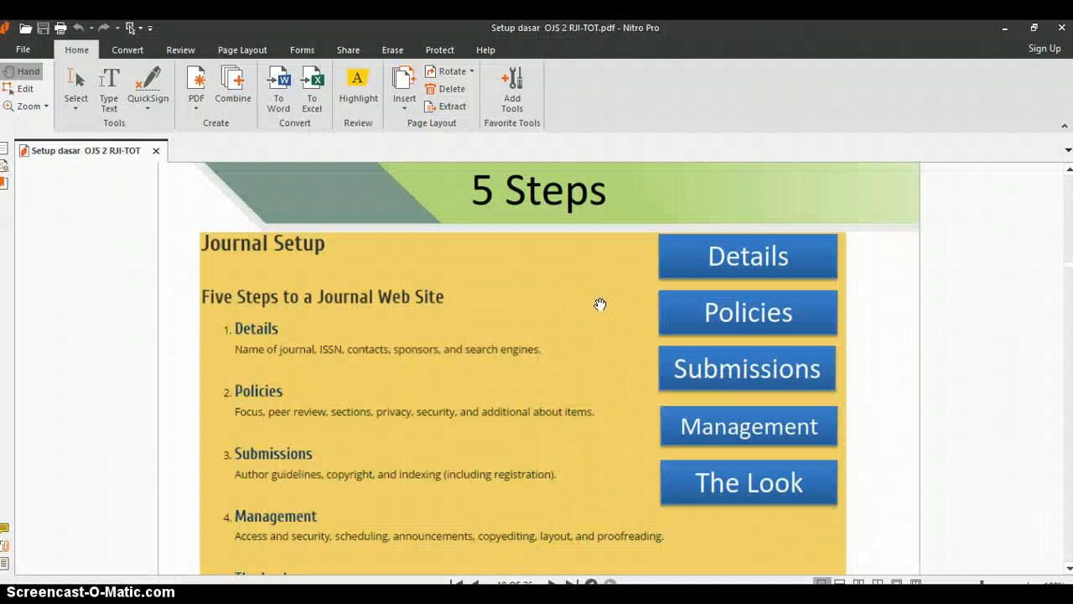
pyautogui.scroll(-1, 513, 287)
pyautogui.scroll(1, 511, 289)
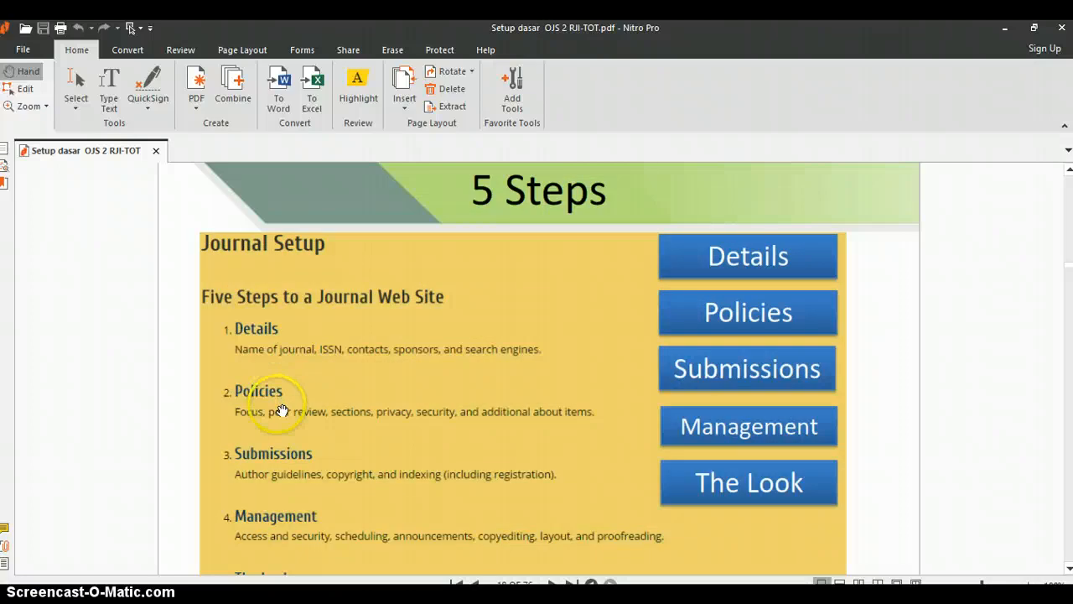
pyautogui.scroll(-1, 281, 513)
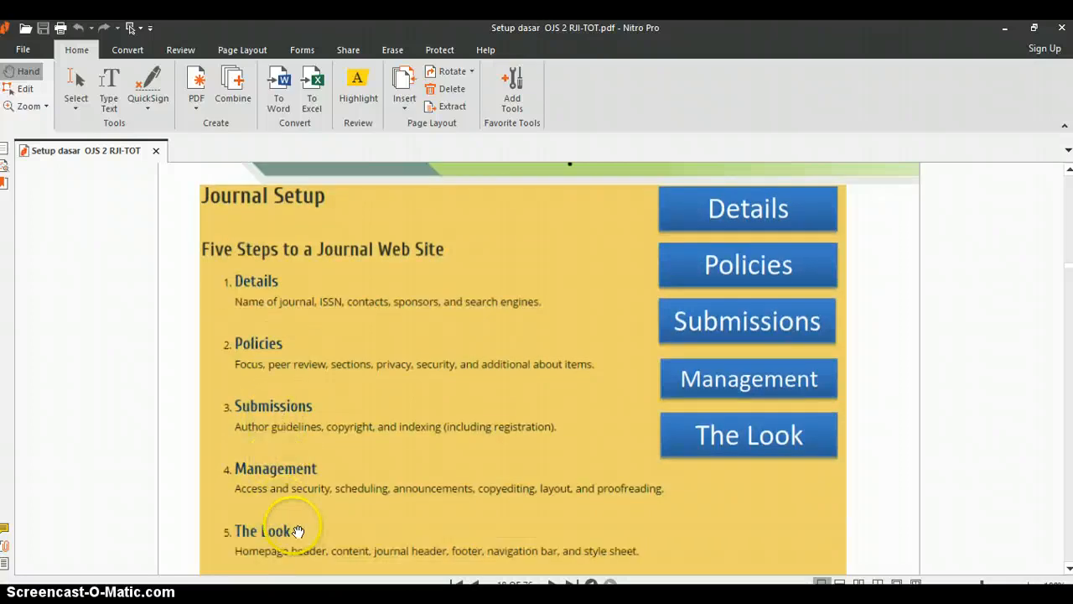
pyautogui.hotkey('alt', 'Tab')
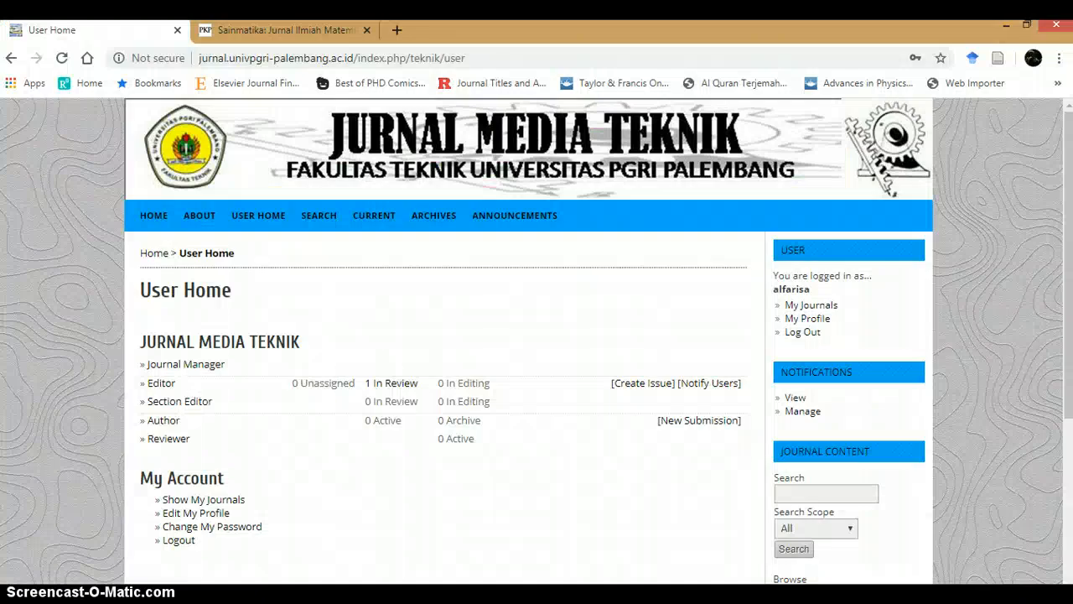
# Step: Return to the Jurnal Media Teknik user home and open the Journal Manager page
pyautogui.click(279, 32)
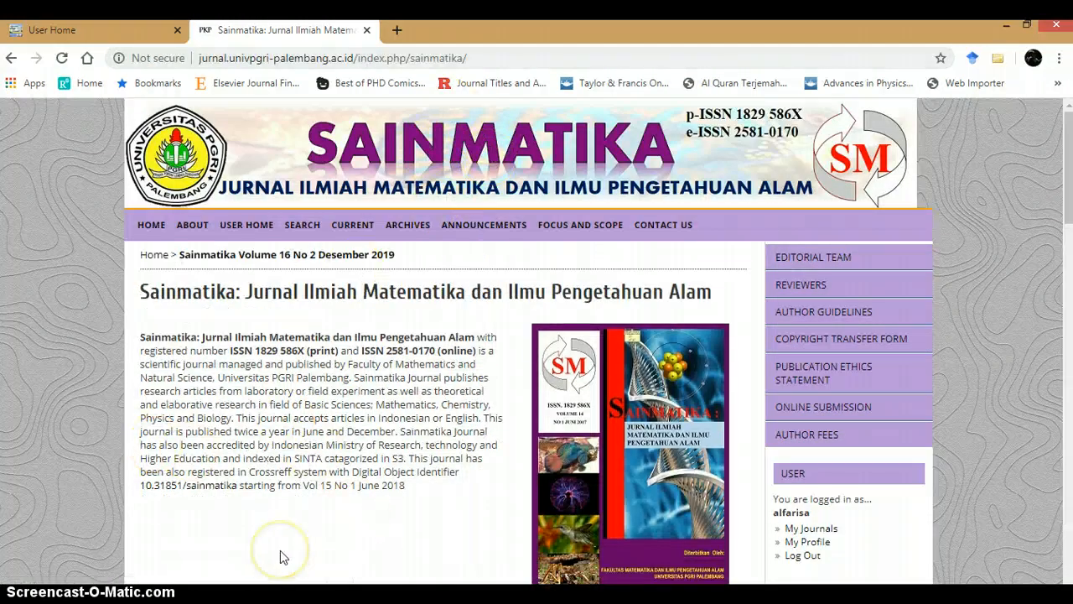
pyautogui.click(126, 30)
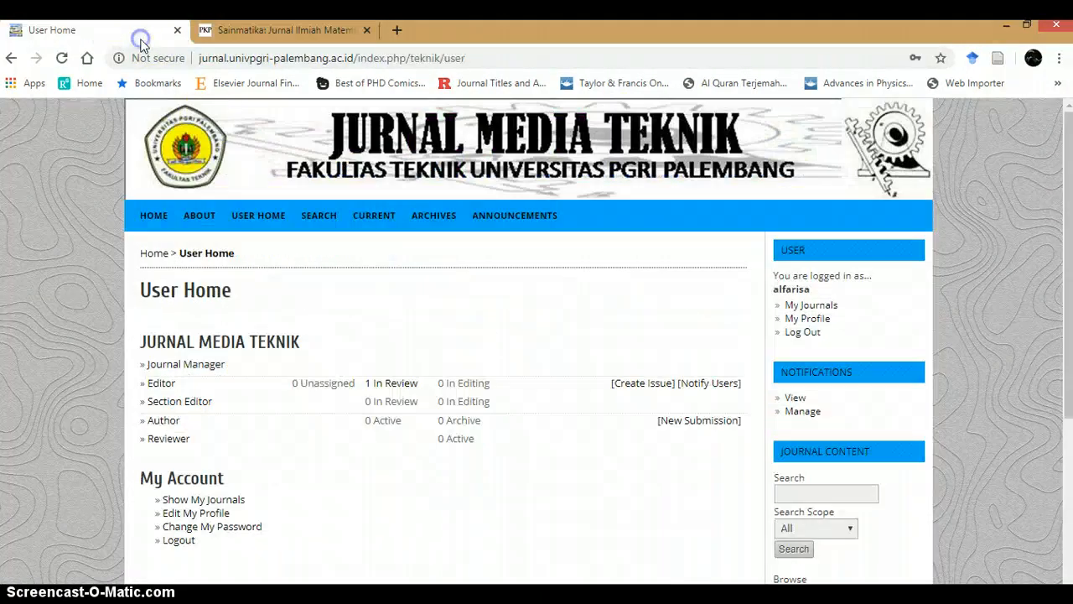
pyautogui.click(191, 367)
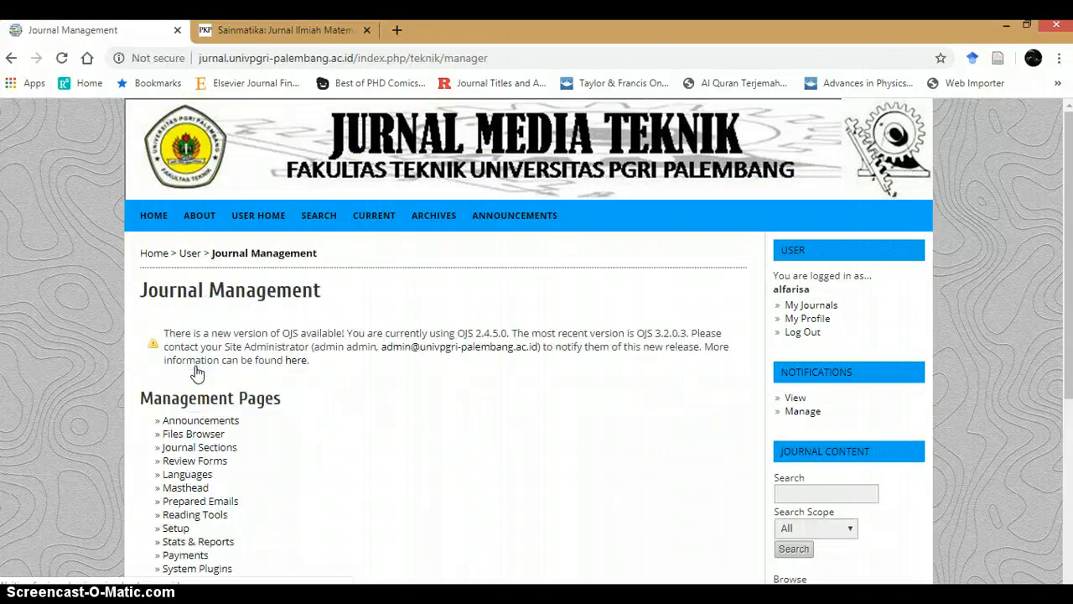
# Step: Open Journal Setup and go to Step 1, Details
pyautogui.scroll(-2, 195, 372)
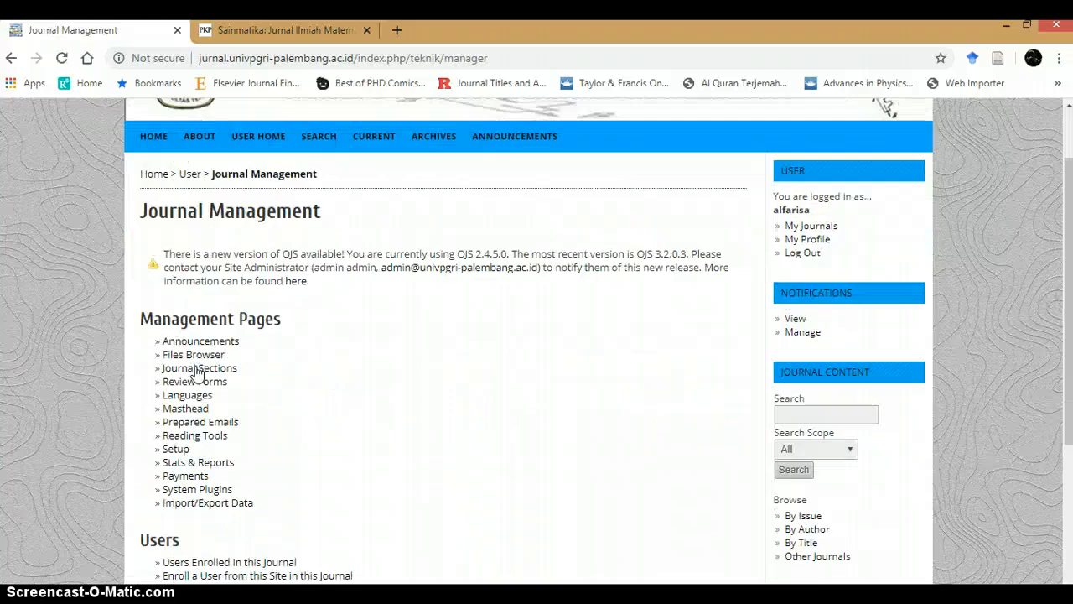
pyautogui.click(186, 374)
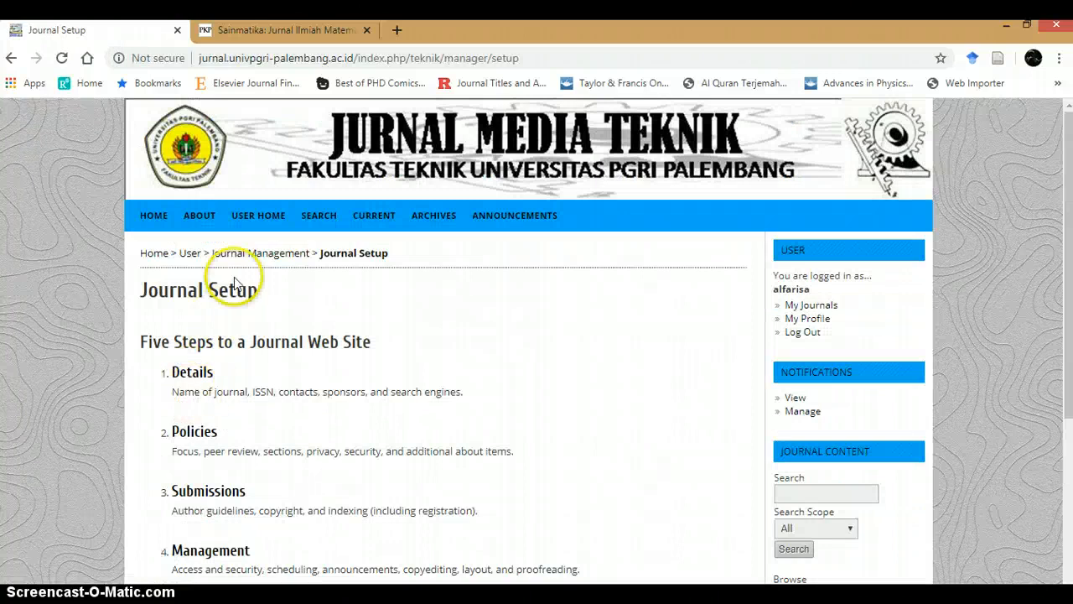
pyautogui.scroll(-1, 227, 336)
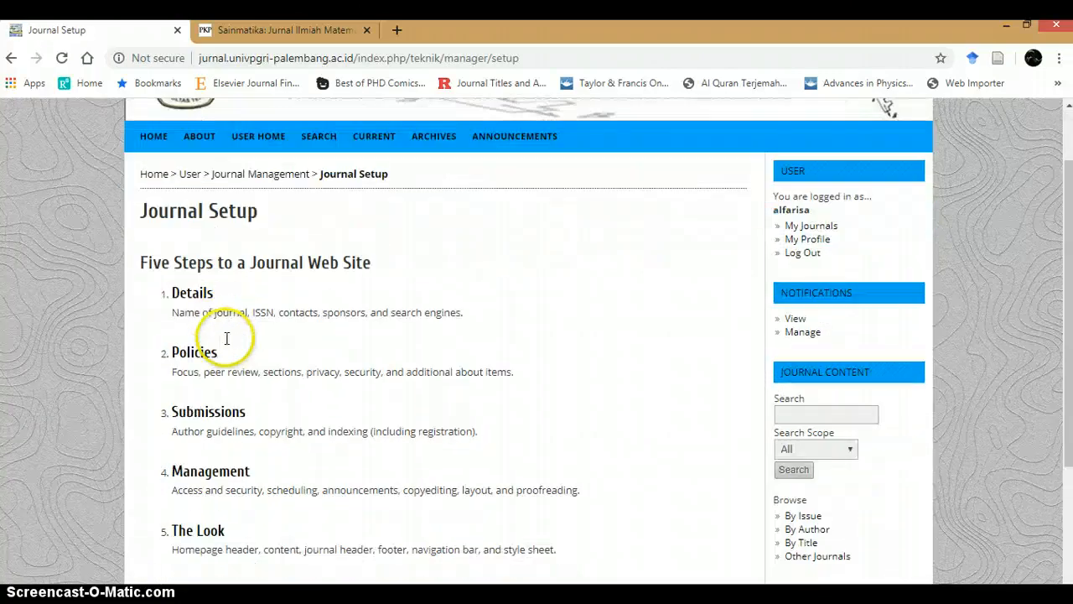
pyautogui.click(195, 302)
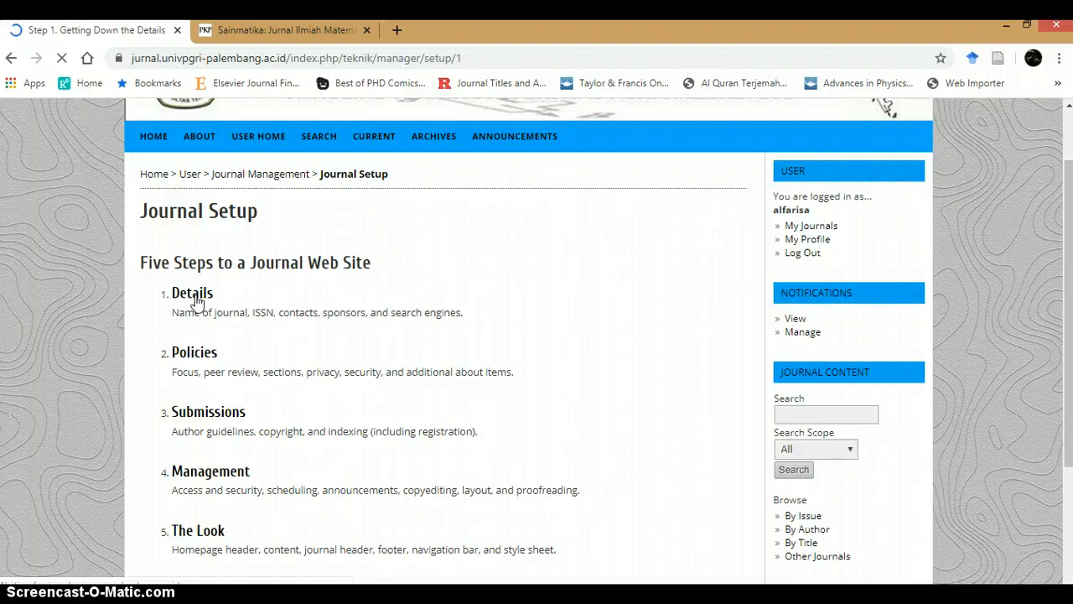
# Step: Open the About page of the Sainmatika journal, then return to the Details setup tab
pyautogui.click(305, 30)
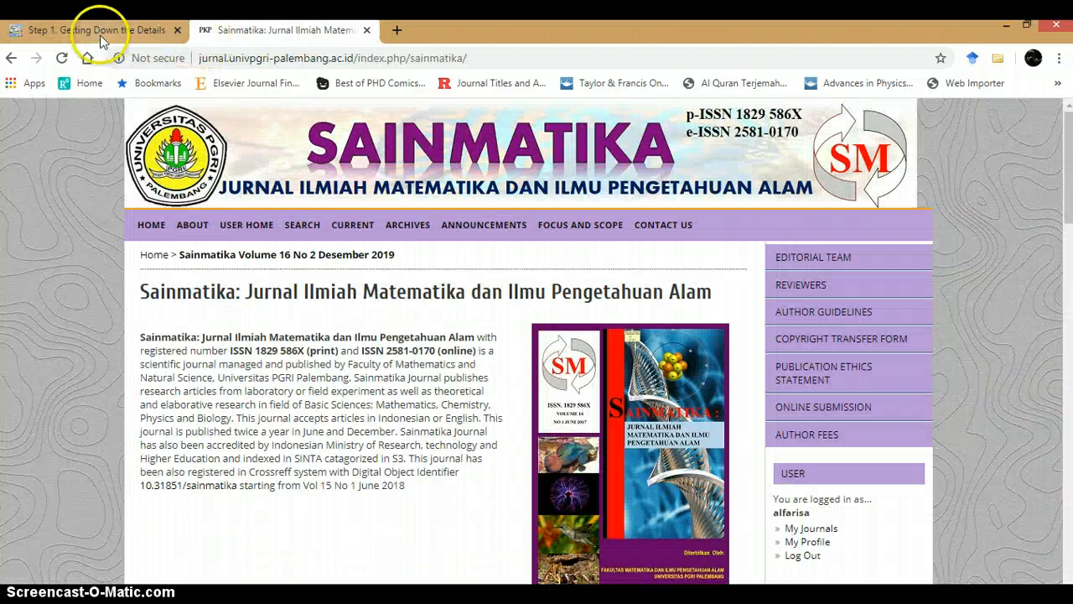
pyautogui.scroll(-1, 235, 214)
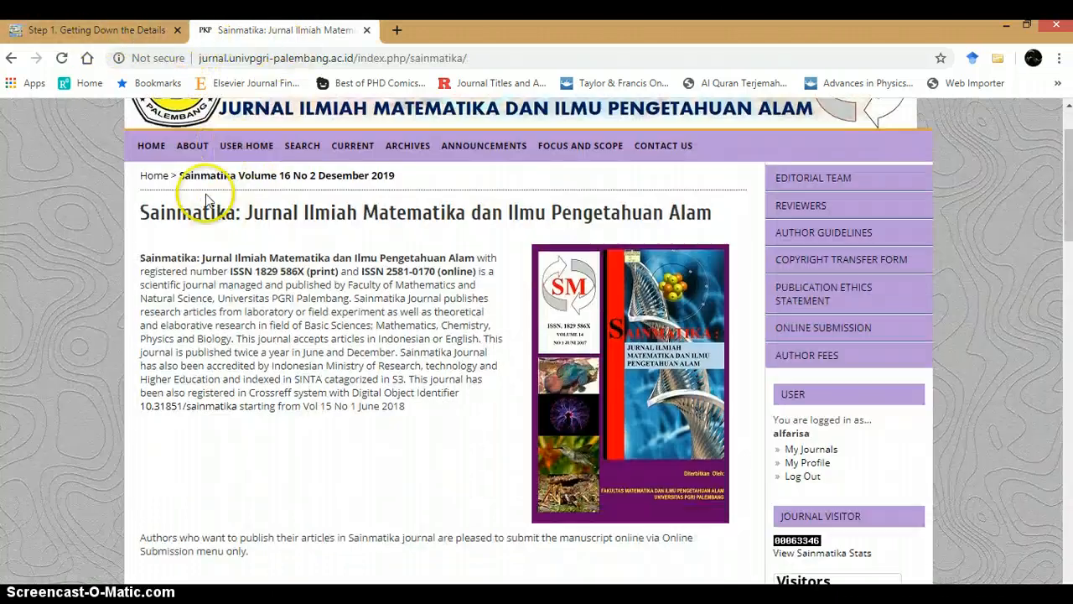
pyautogui.click(193, 145)
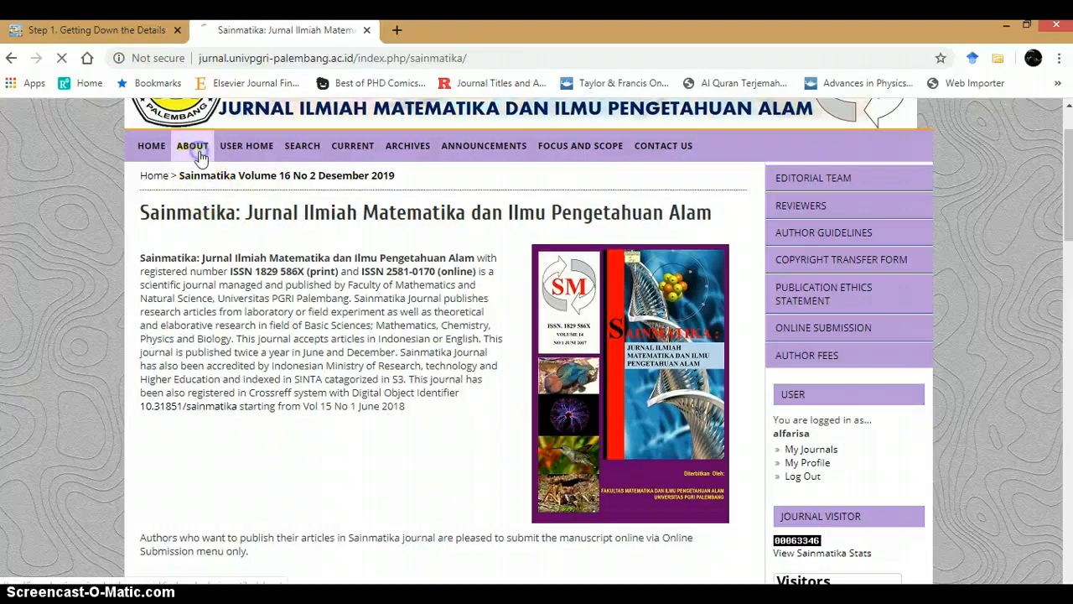
pyautogui.click(130, 31)
# Step: Review the General Information fields and select the Print ISSN value
pyautogui.scroll(-2, 268, 199)
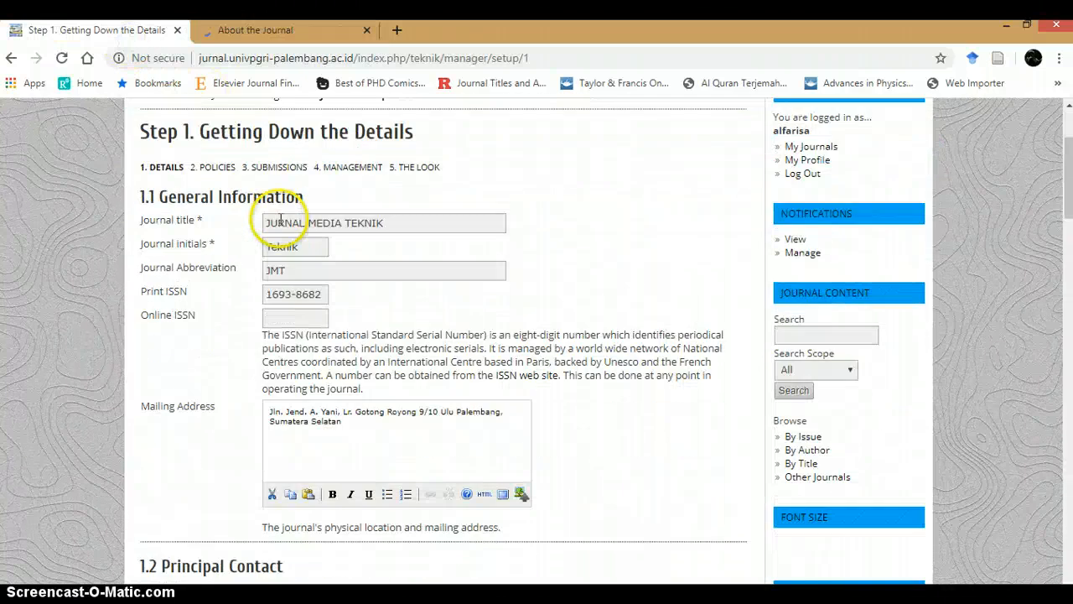
pyautogui.scroll(2, 263, 211)
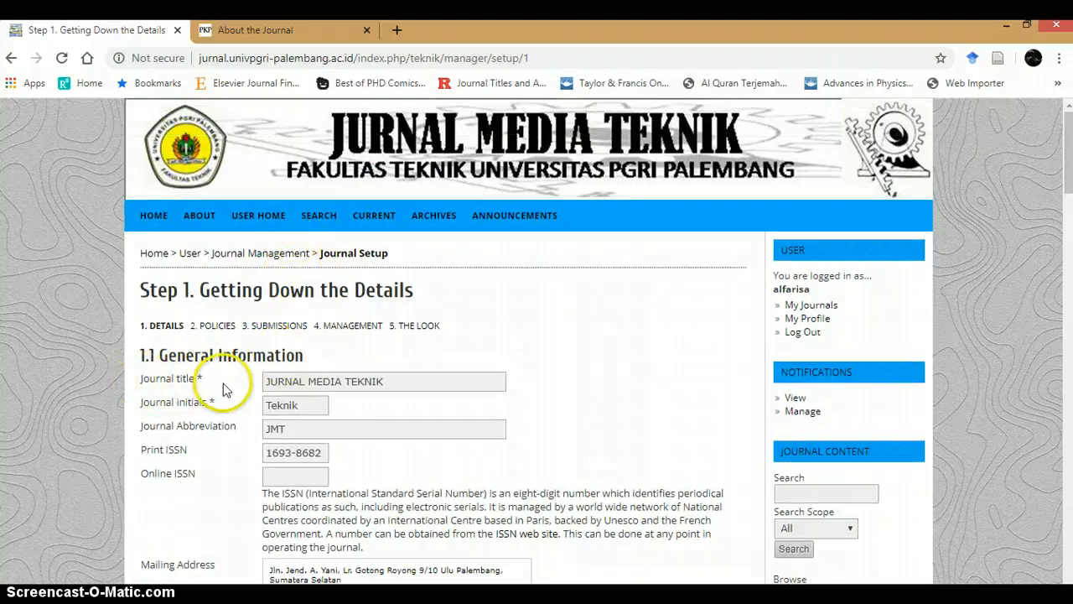
pyautogui.scroll(-1, 233, 379)
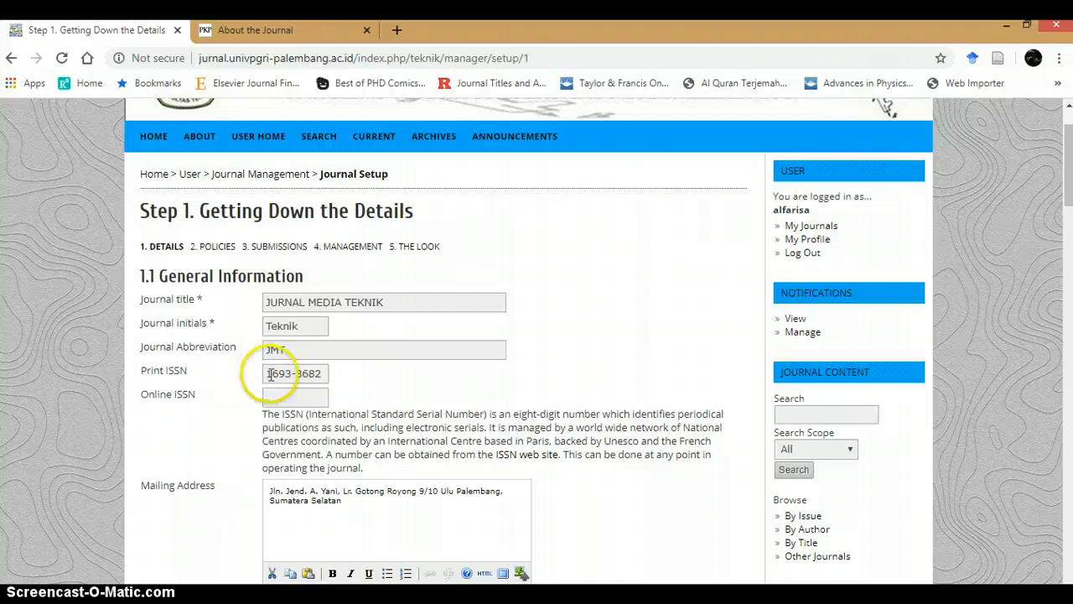
pyautogui.moveTo(270, 373); pyautogui.dragTo(327, 381)
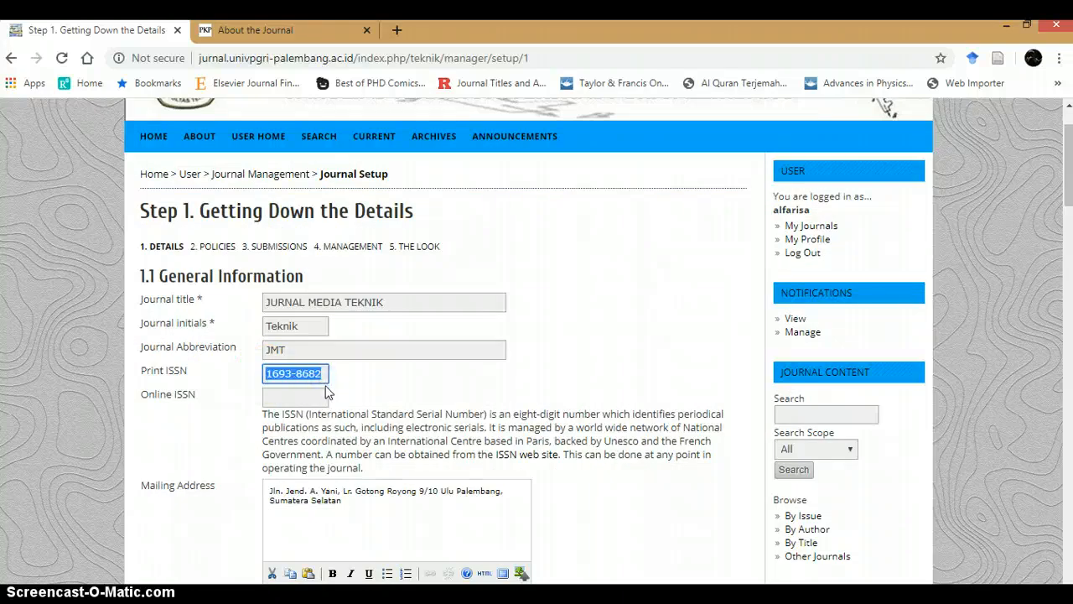
# Step: Open a new tab and go to issn.lipi.go.id to view the ISSN portal
pyautogui.click(397, 30)
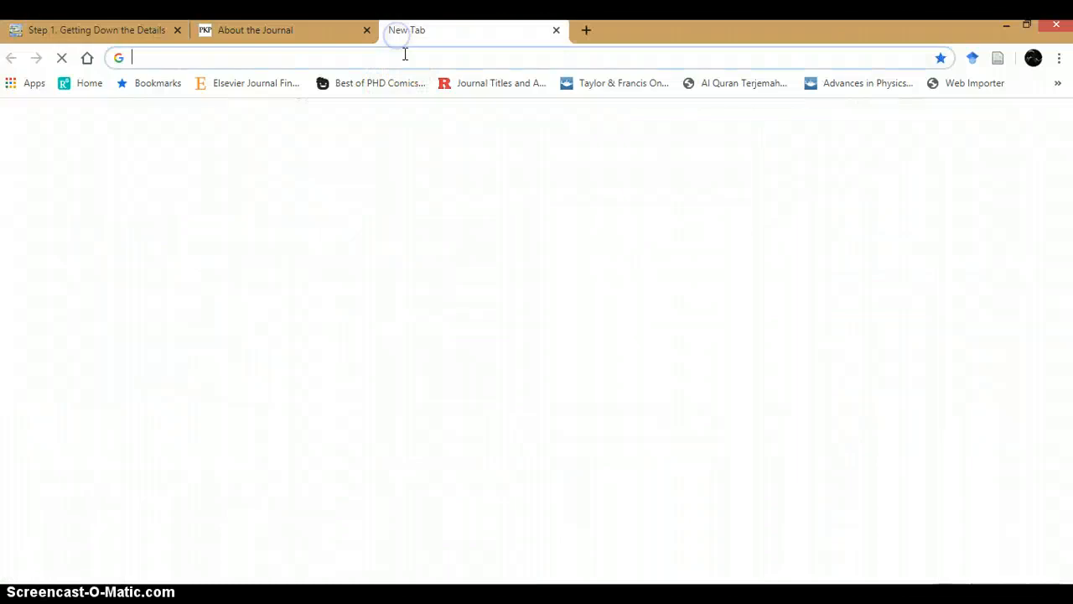
pyautogui.click(404, 59)
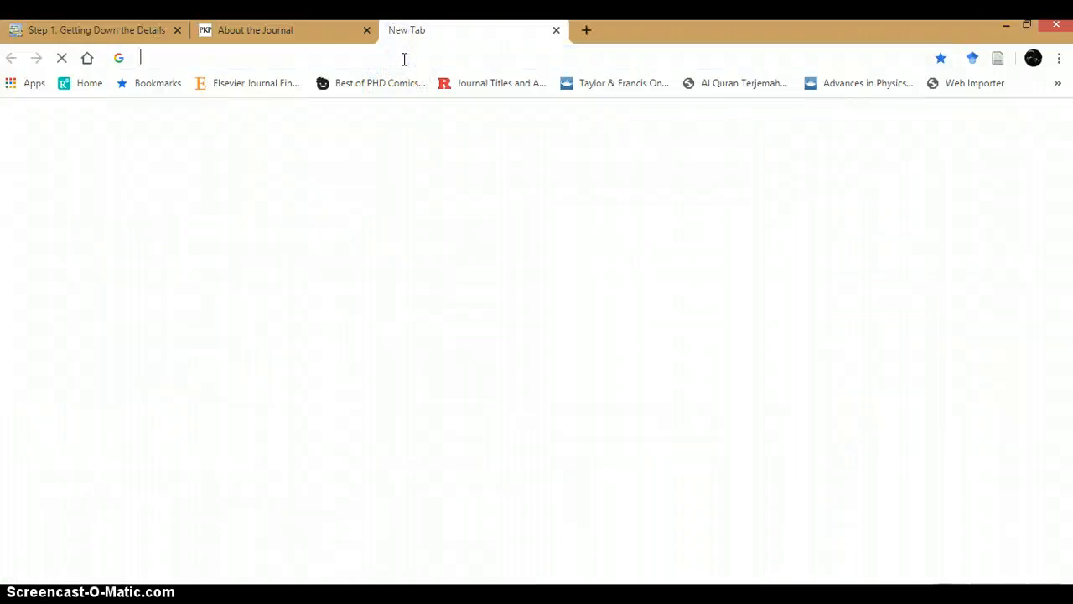
pyautogui.write('issn')
pyautogui.press('Down')
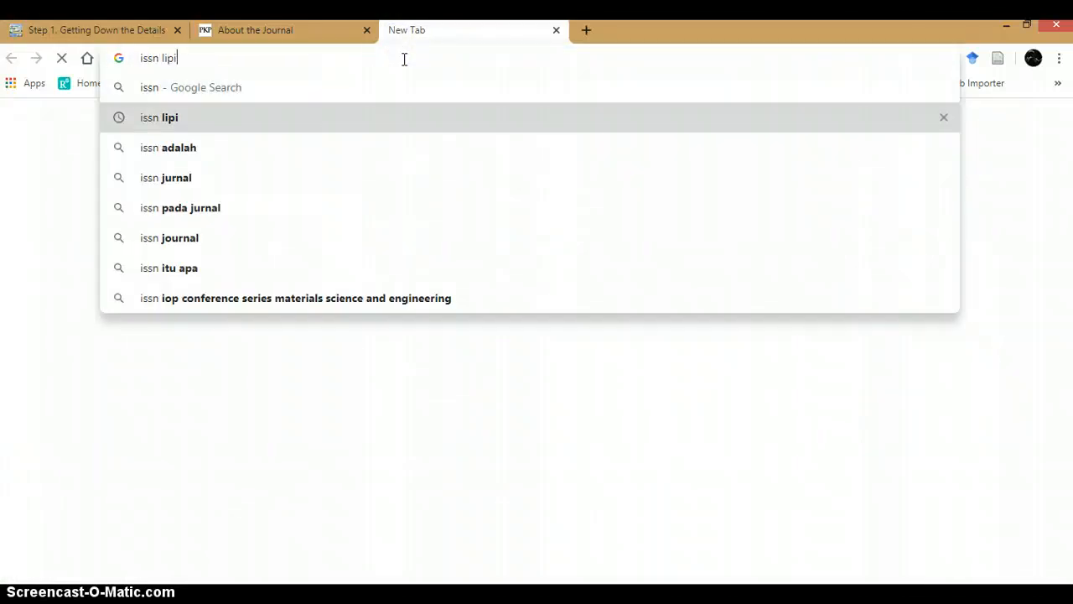
pyautogui.press('BackSpace')
pyautogui.press('BackSpace')
pyautogui.press('BackSpace')
pyautogui.press('BackSpace')
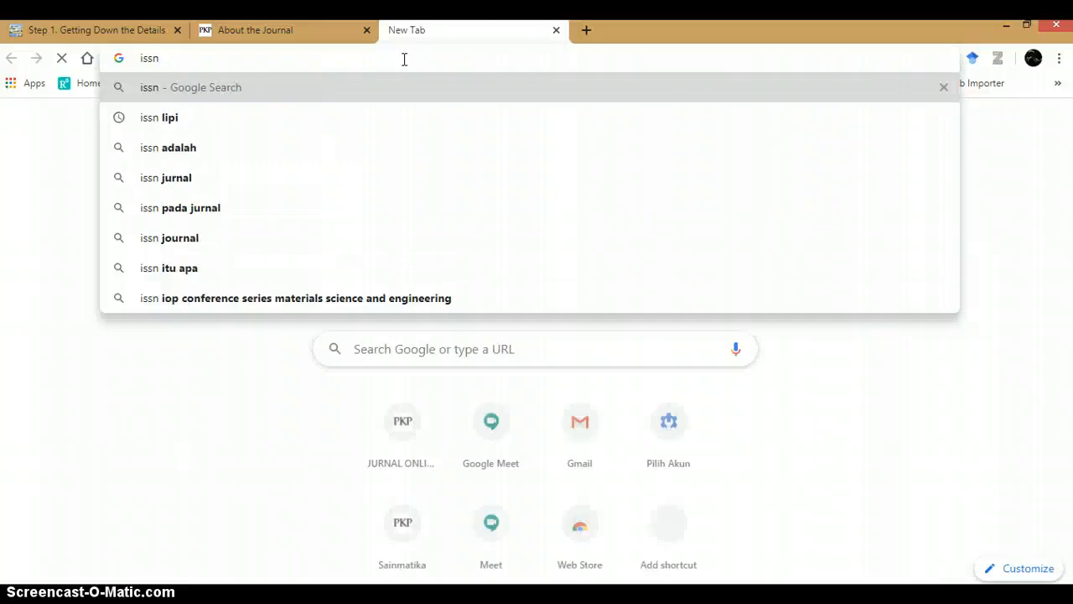
pyautogui.write('.lipi')
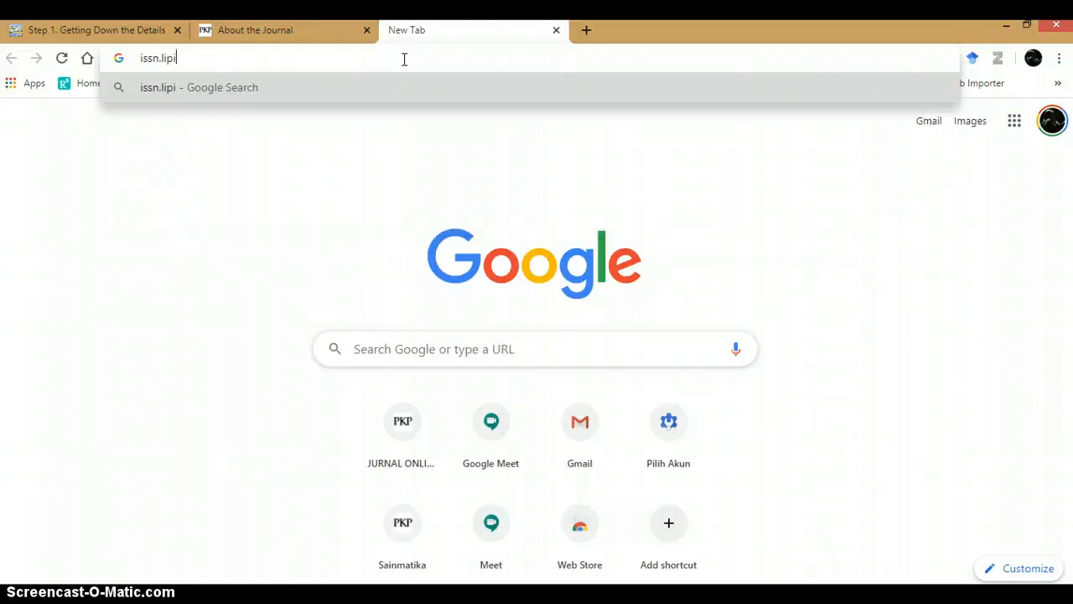
pyautogui.write('.go.id')
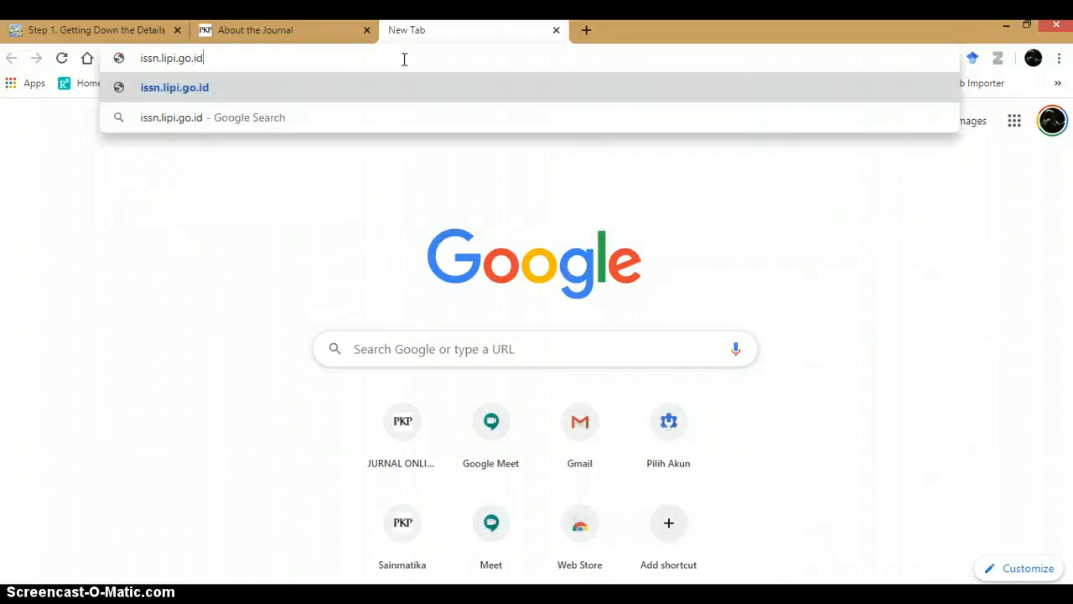
pyautogui.press('Return')
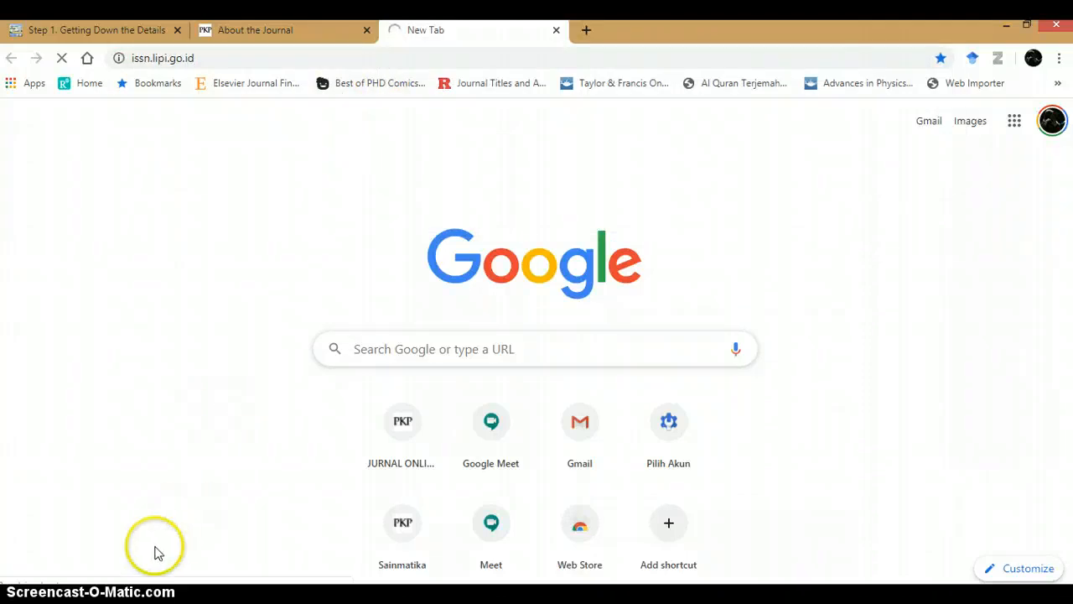
pyautogui.scroll(-8, 319, 348)
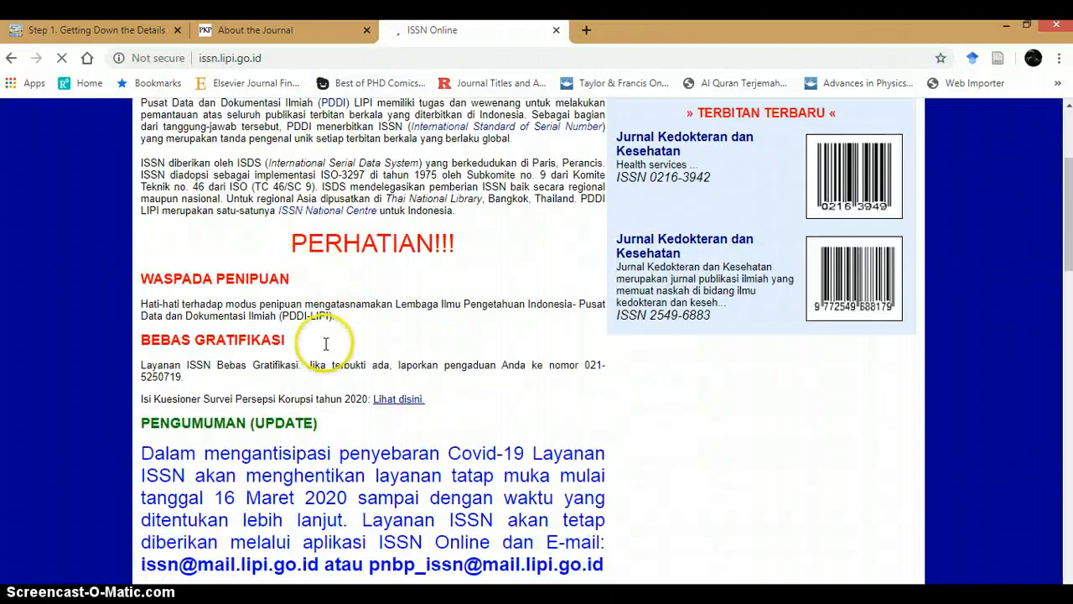
# Step: Open the list of issued ISSNs on the ISSN portal and search it for media teknik, browsing the results
pyautogui.scroll(-8, 319, 348)
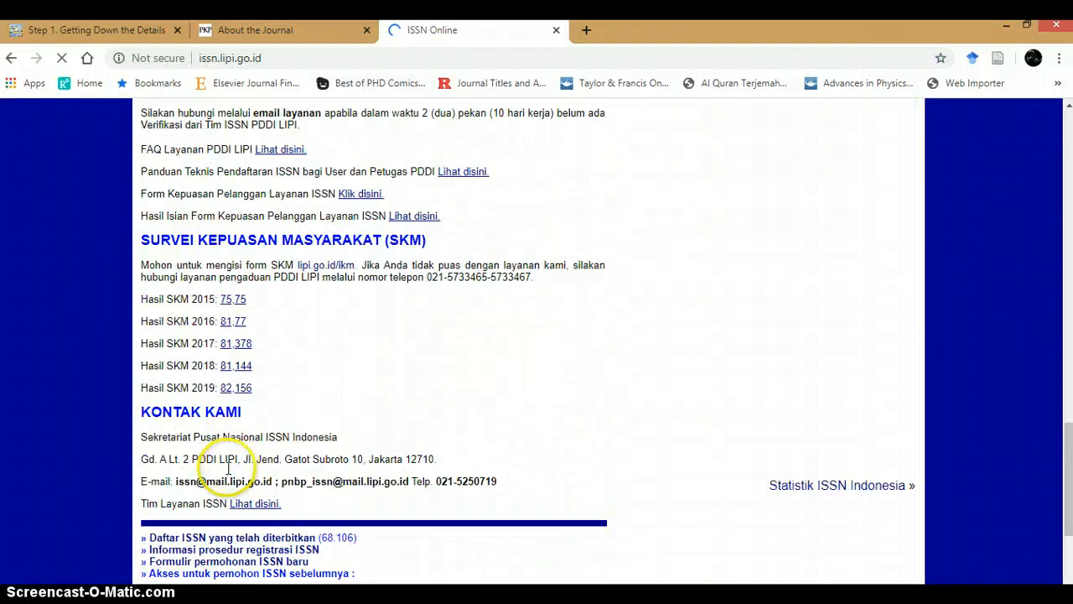
pyautogui.click(215, 353)
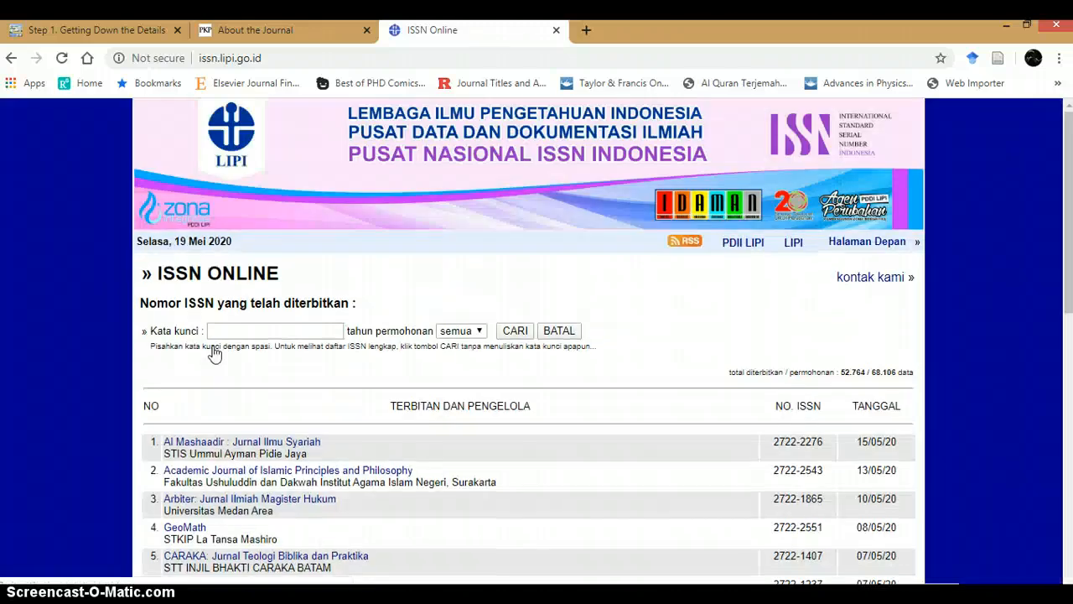
pyautogui.click(217, 332)
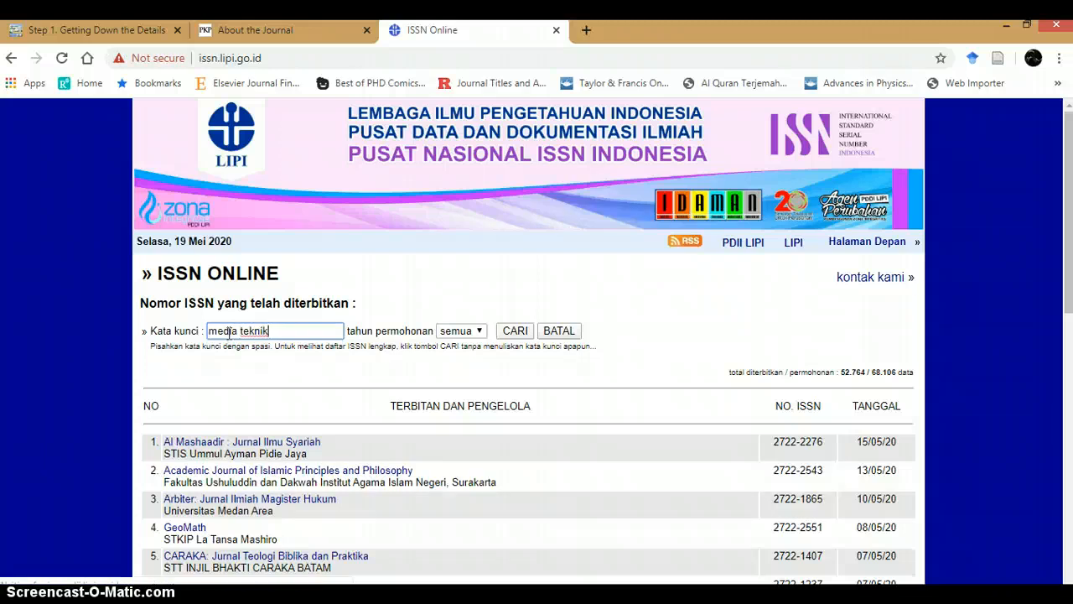
pyautogui.press('Return')
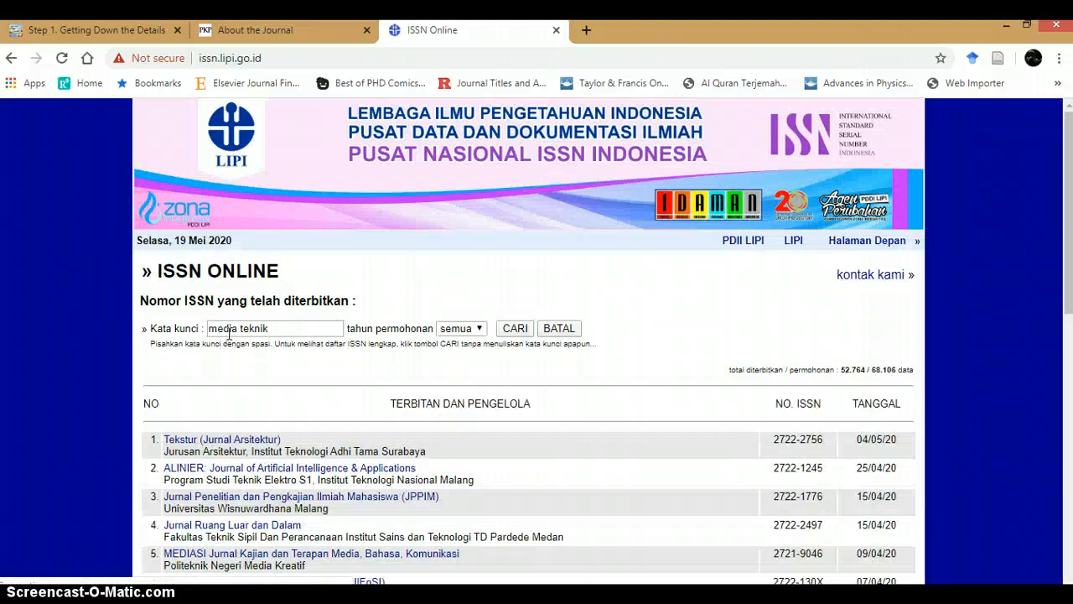
pyautogui.scroll(-1, 231, 333)
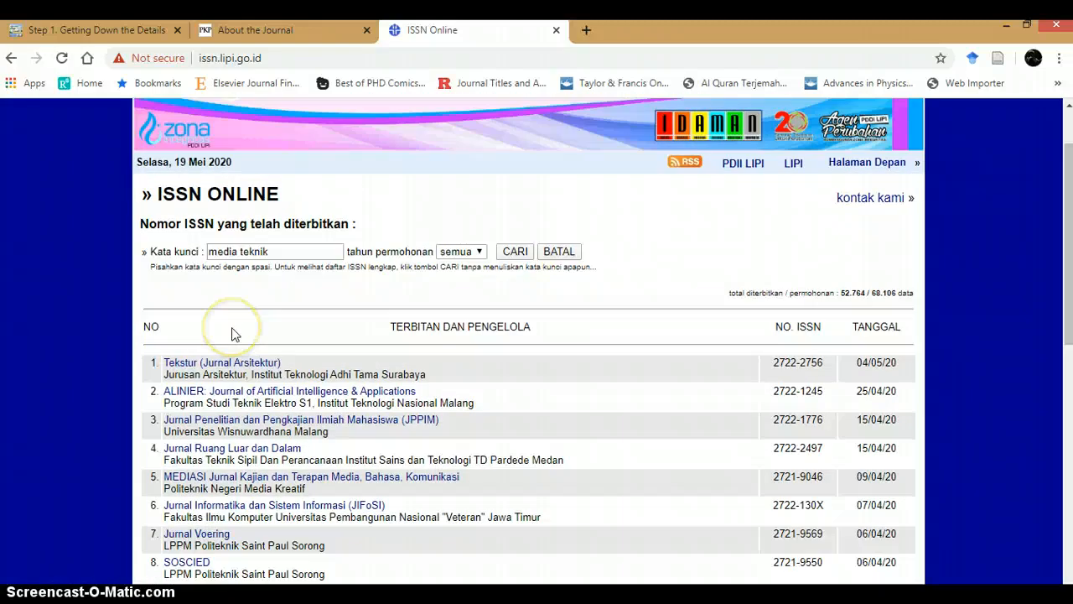
pyautogui.scroll(-1, 233, 333)
pyautogui.scroll(-6, 233, 333)
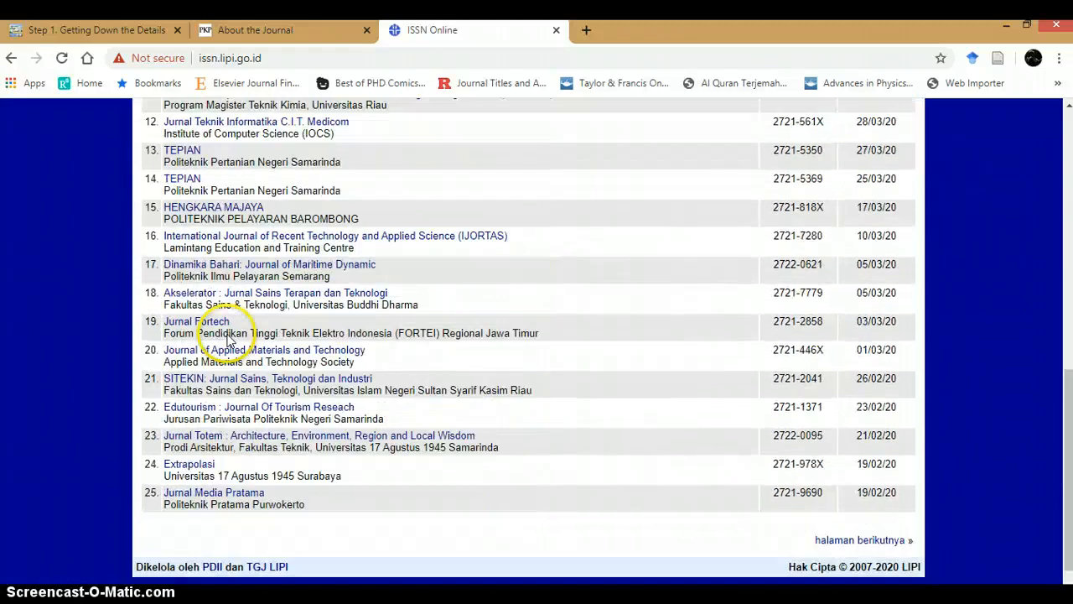
pyautogui.scroll(8, 230, 333)
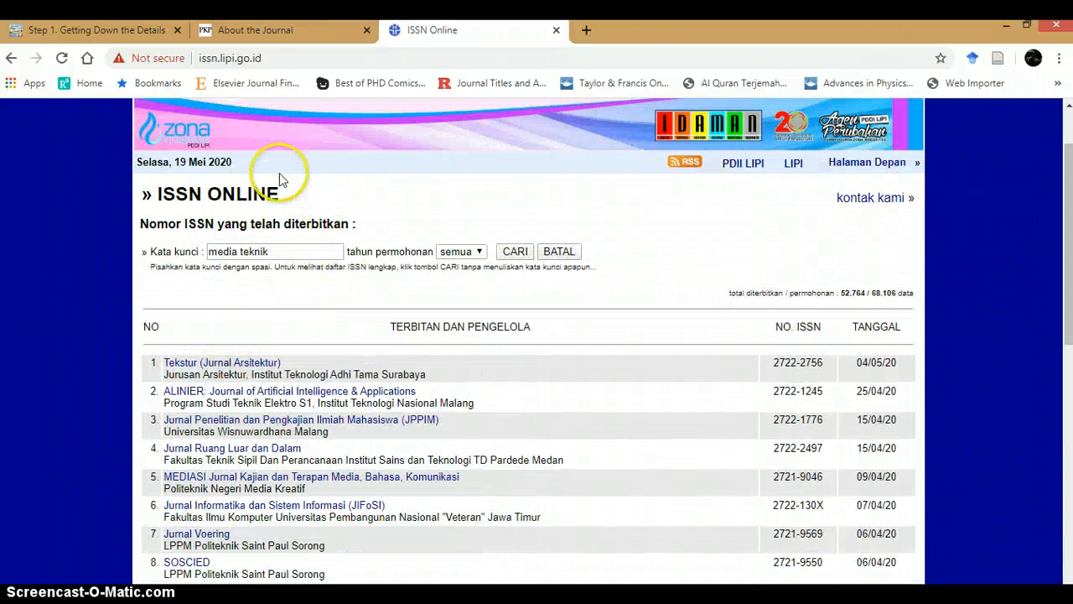
# Step: Search the ISSN list for the Print ISSN 1693-8682 copied from the journal setup form
pyautogui.click(134, 30)
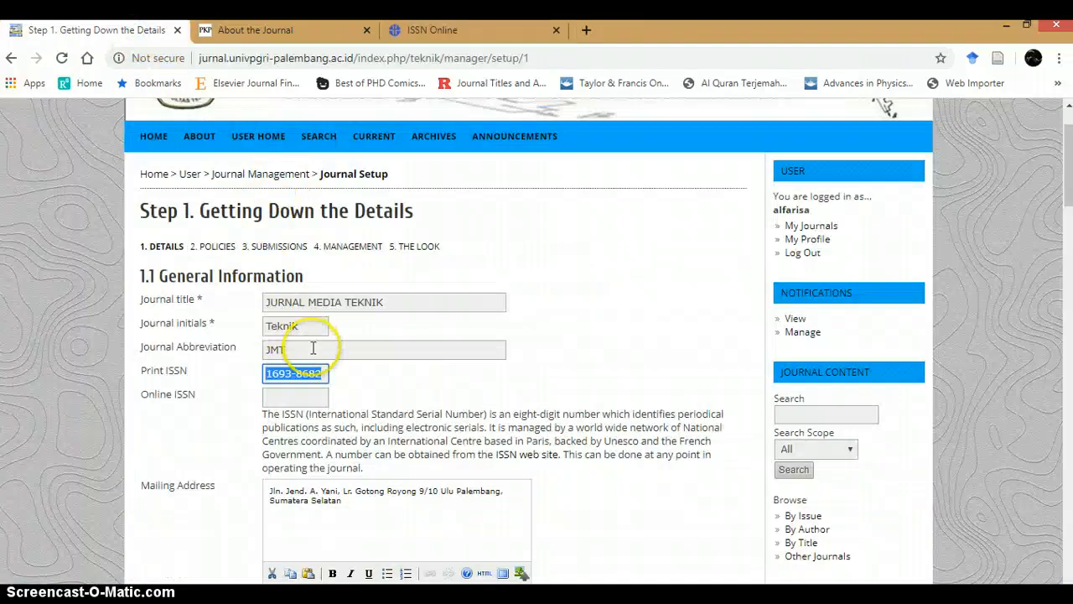
pyautogui.click(494, 30)
pyautogui.moveTo(295, 253); pyautogui.dragTo(116, 281)
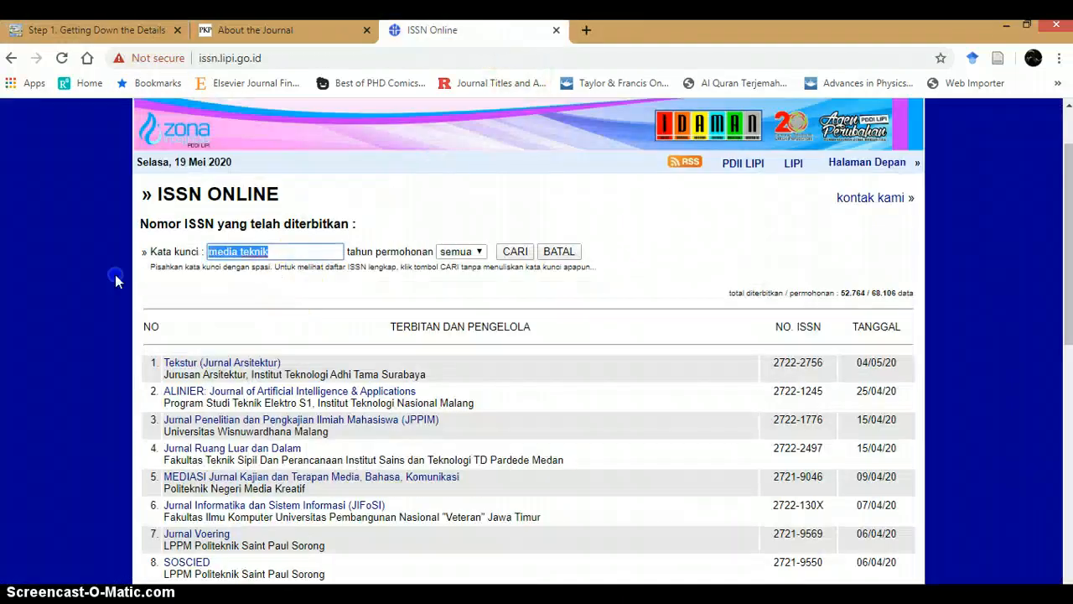
pyautogui.write('1693-8682')
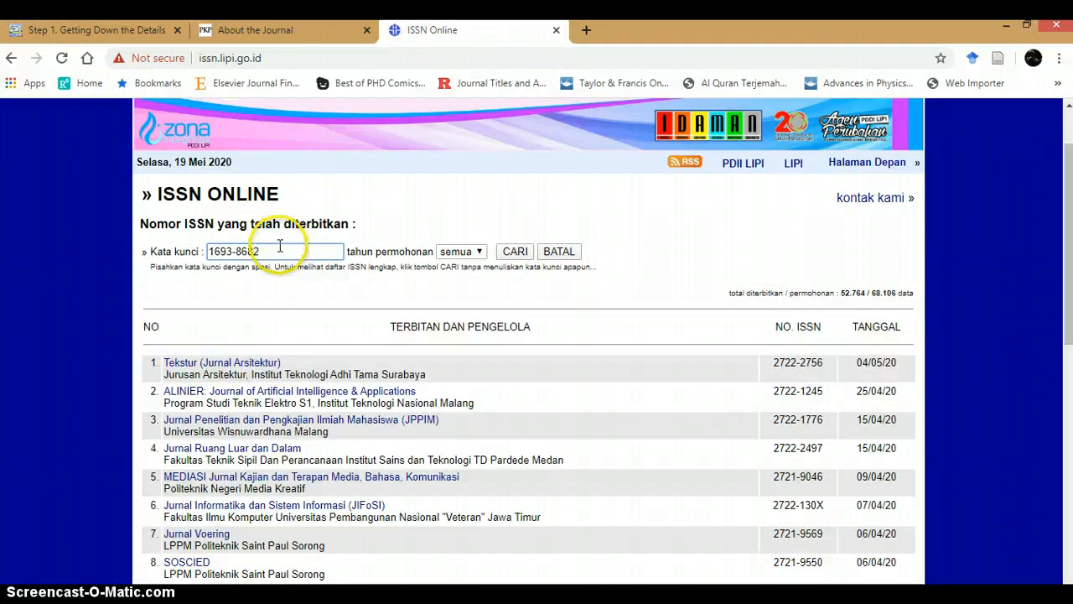
pyautogui.press('Return')
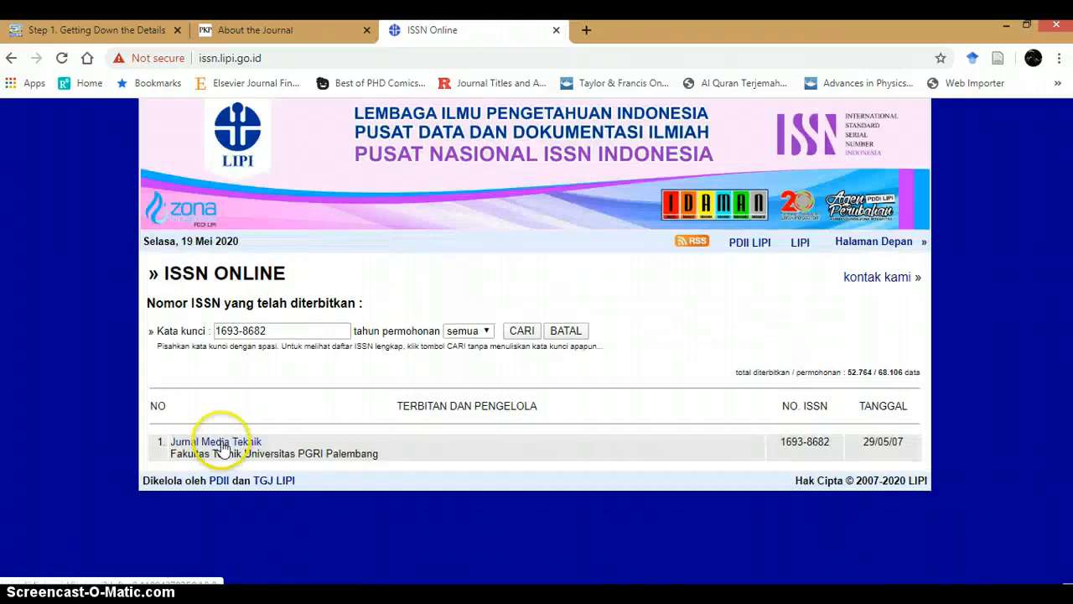
# Step: Open the Jurnal Media Teknik ISSN record in a new tab and copy its publication name
pyautogui.rightClick(223, 442)
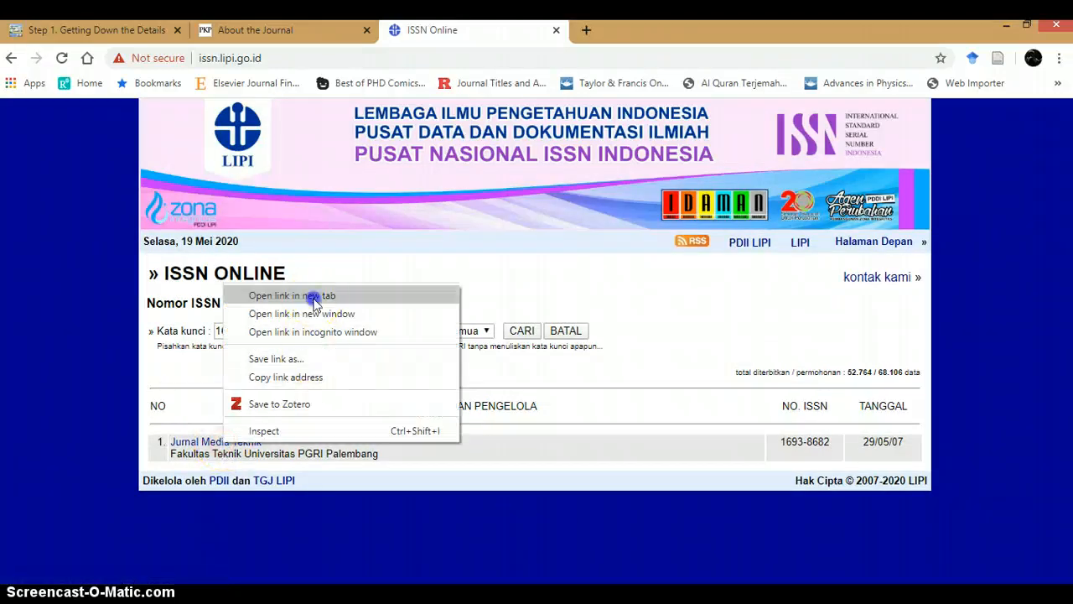
pyautogui.click(310, 295)
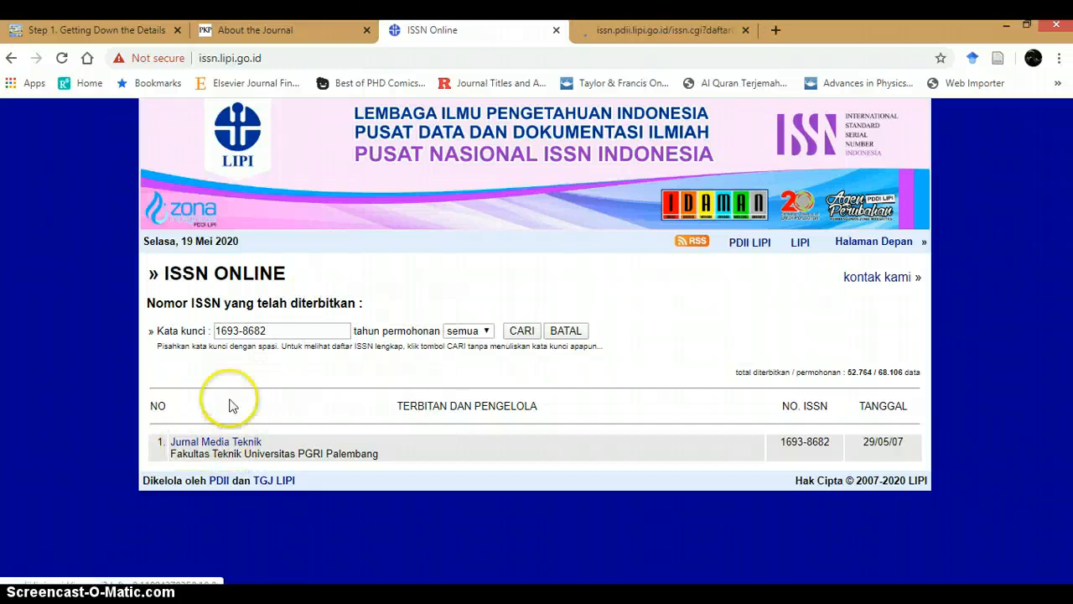
pyautogui.click(692, 32)
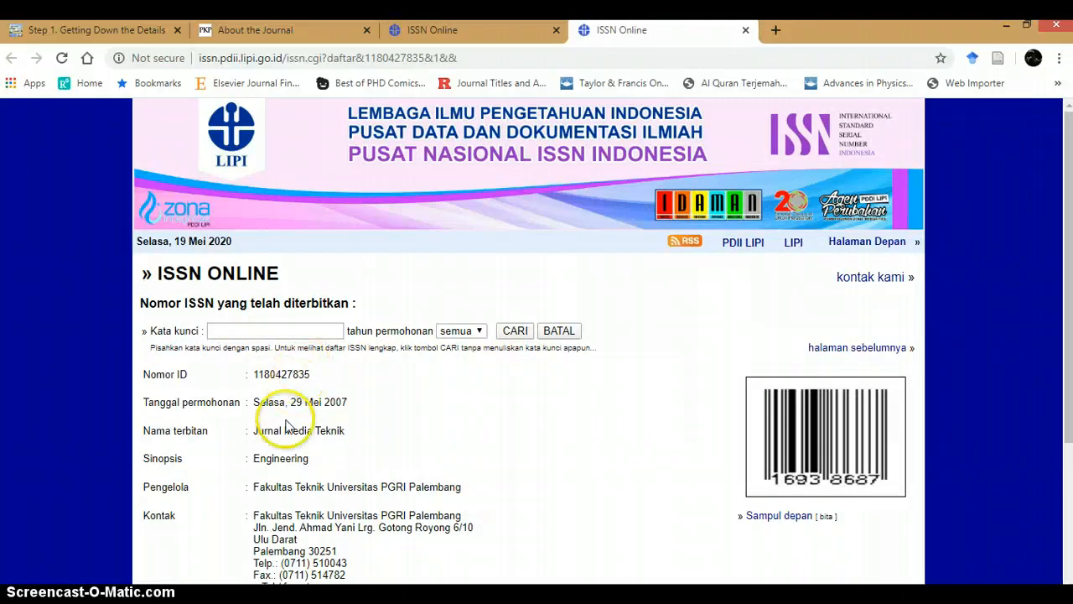
pyautogui.moveTo(254, 431)
pyautogui.mouseDown()
pyautogui.moveTo(323, 430)
pyautogui.moveTo(256, 431)
pyautogui.mouseUp()
pyautogui.hotkey('ctrl', 'c')
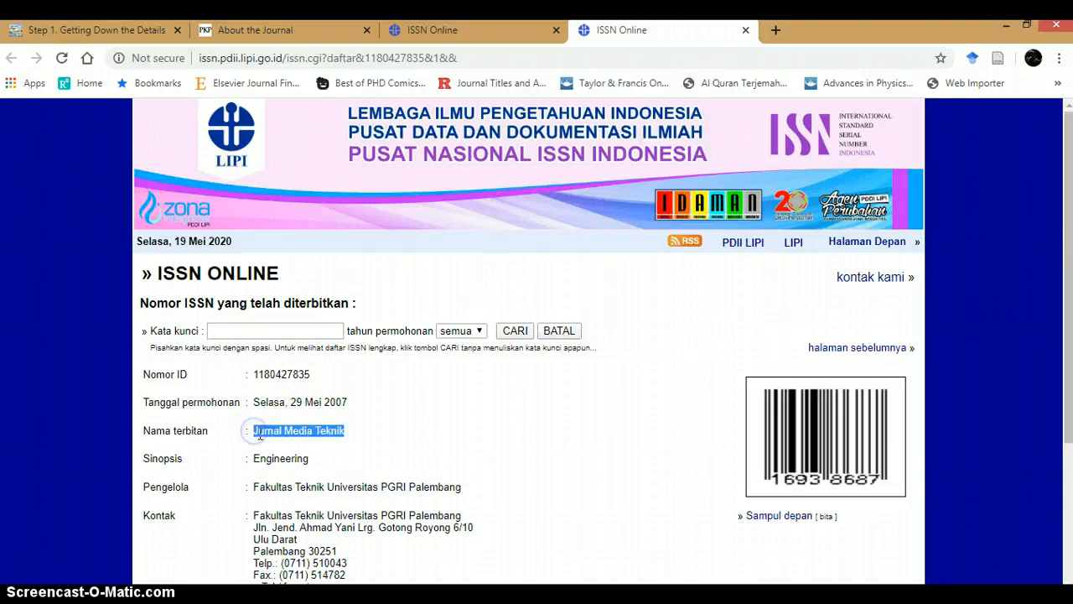
# Step: Replace the Journal title in the setup form with the pasted name Jurnal Media Teknik
pyautogui.click(127, 30)
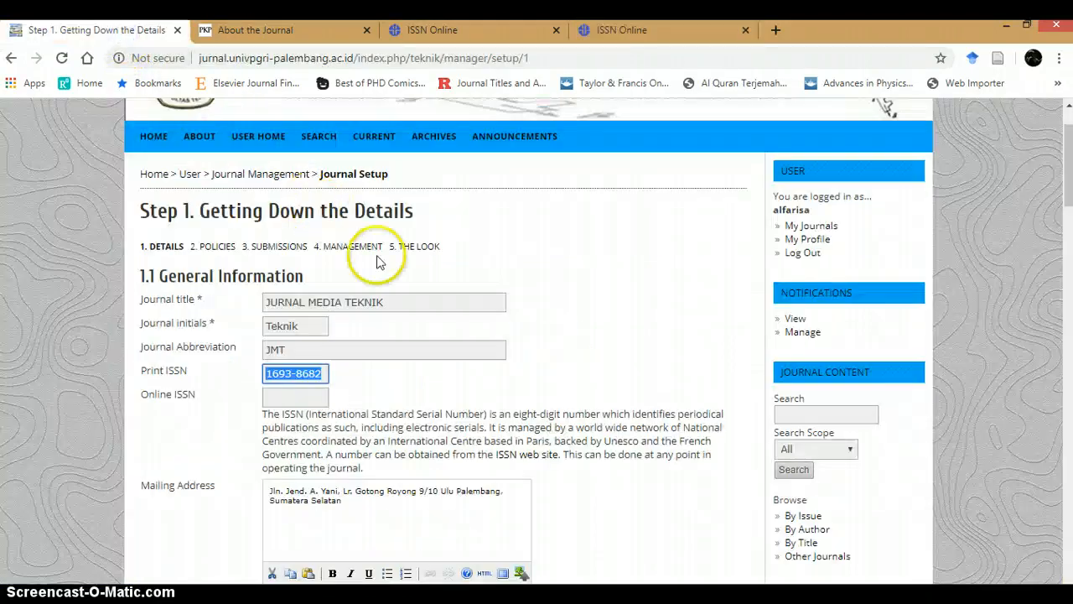
pyautogui.click(407, 303)
pyautogui.hotkey('ctrl', 'a')
pyautogui.hotkey('ctrl', 'v')
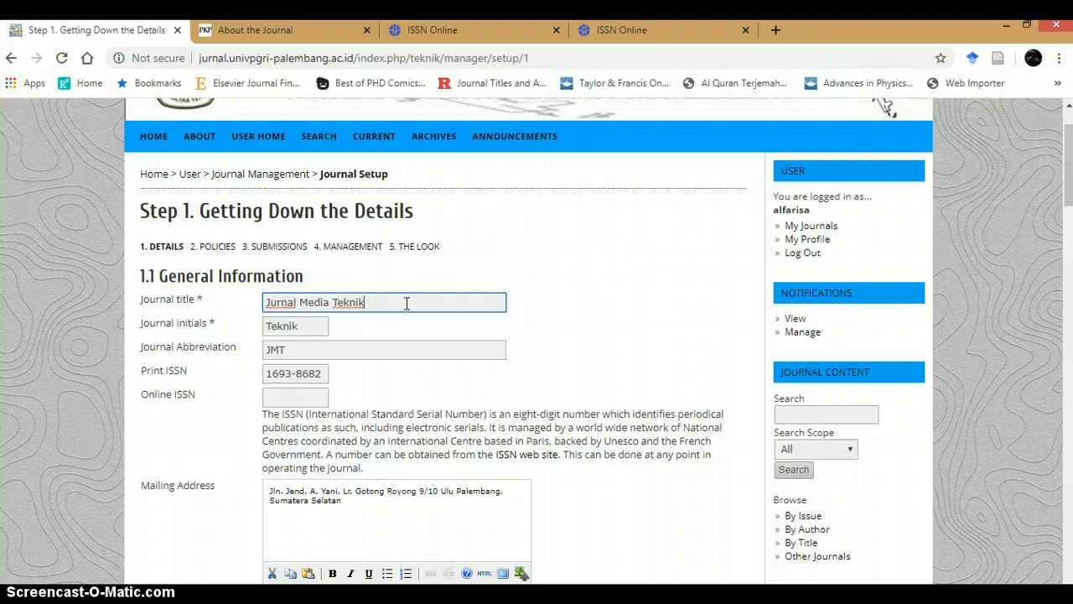
pyautogui.click(406, 303)
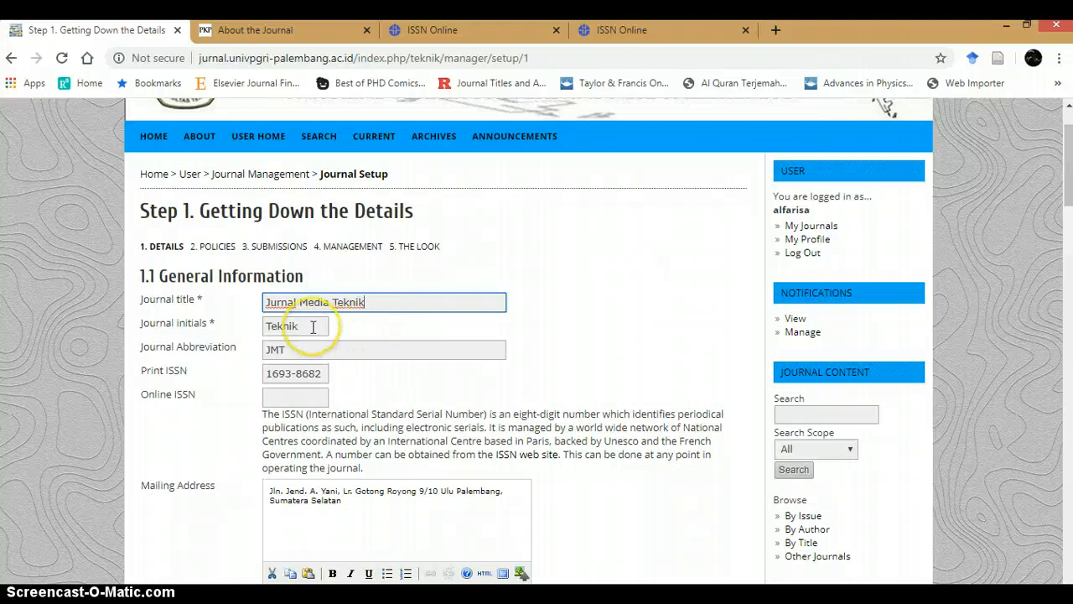
# Step: Set the Journal initials to mediateknik
pyautogui.moveTo(312, 326); pyautogui.dragTo(256, 325)
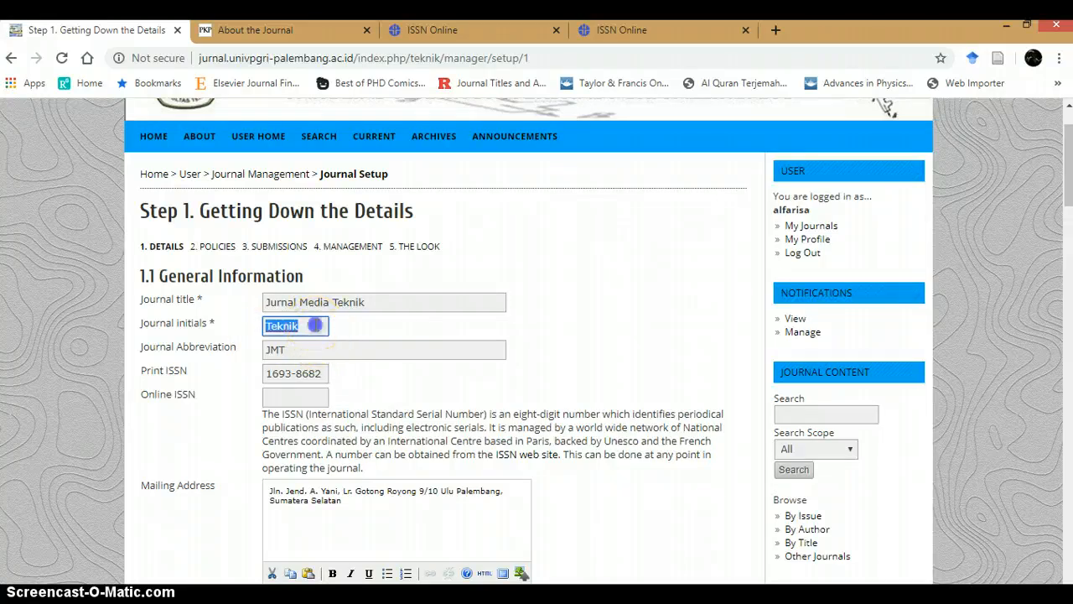
pyautogui.moveTo(315, 326); pyautogui.dragTo(262, 329)
pyautogui.moveTo(311, 325); pyautogui.dragTo(248, 322)
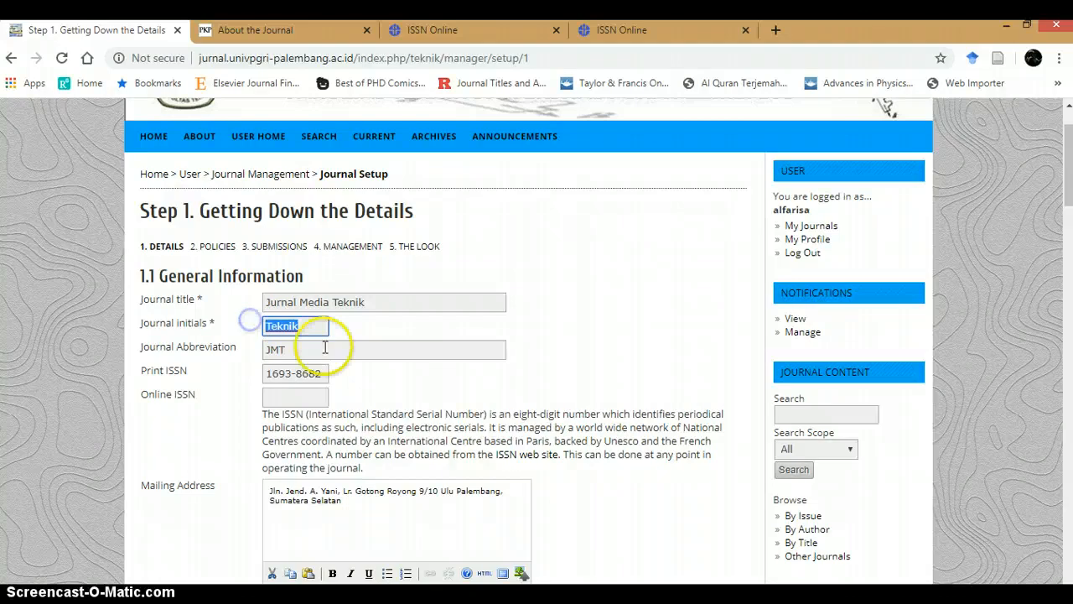
pyautogui.write('media')
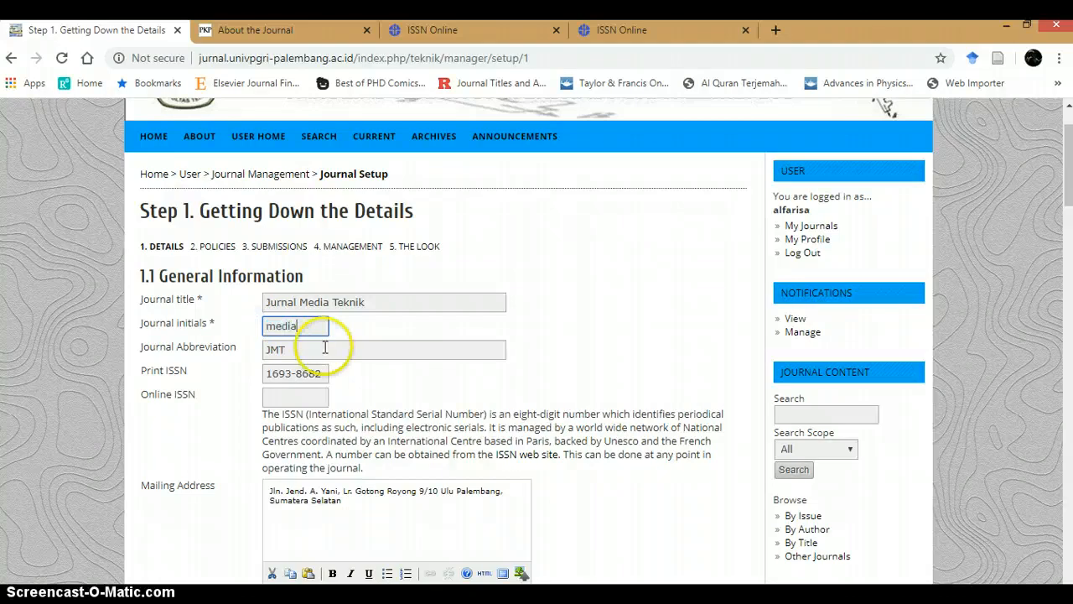
pyautogui.write('tekni')
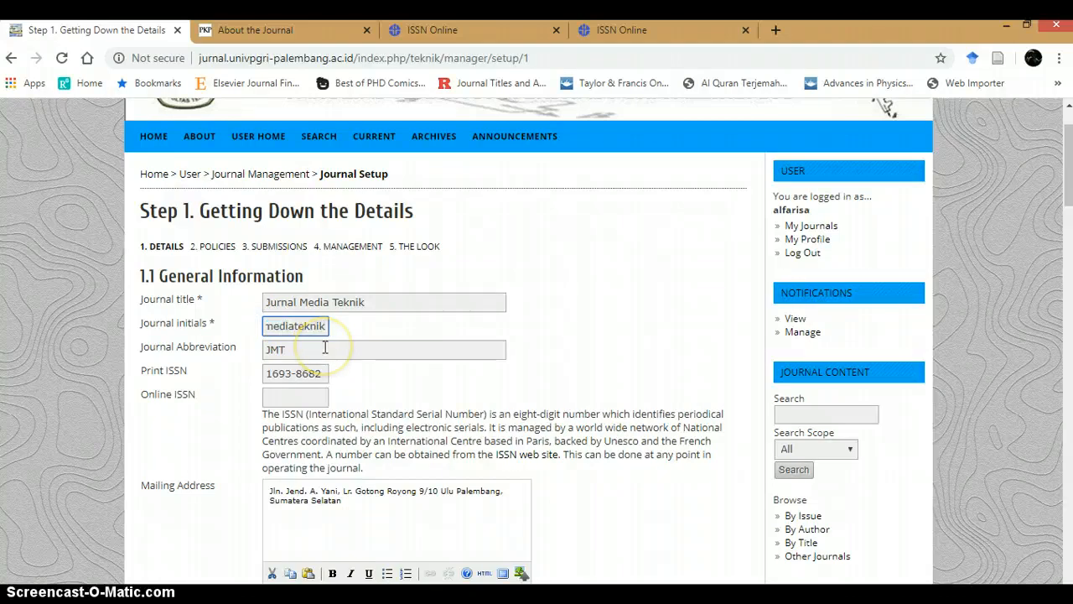
pyautogui.write('k')
# Step: Edit the Journal Abbreviation to J. Media Tek., then revert it to JMT
pyautogui.moveTo(295, 349); pyautogui.dragTo(216, 347)
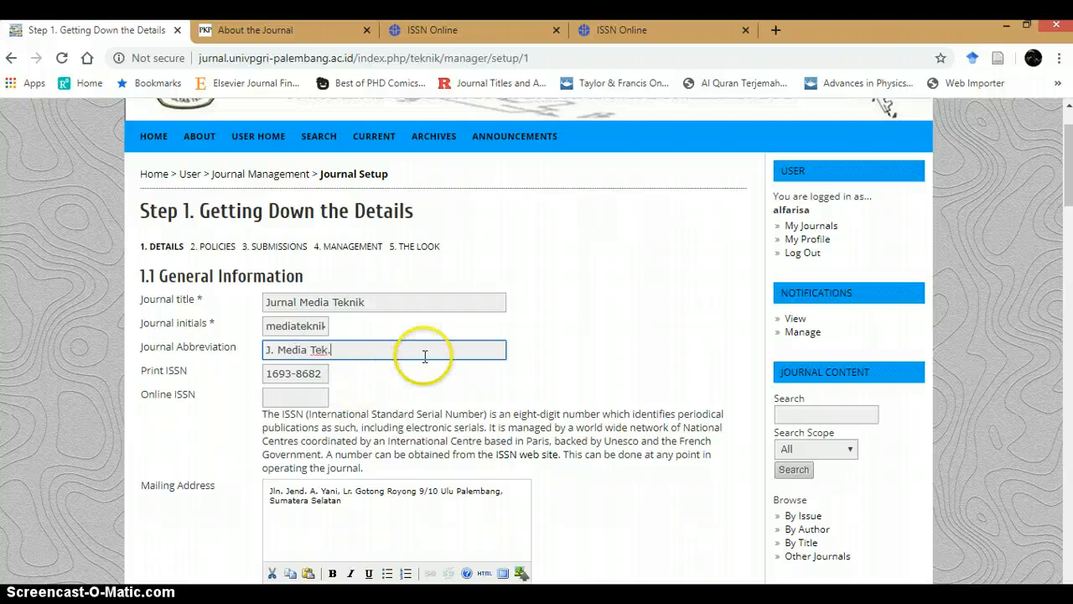
pyautogui.moveTo(425, 354); pyautogui.dragTo(269, 351)
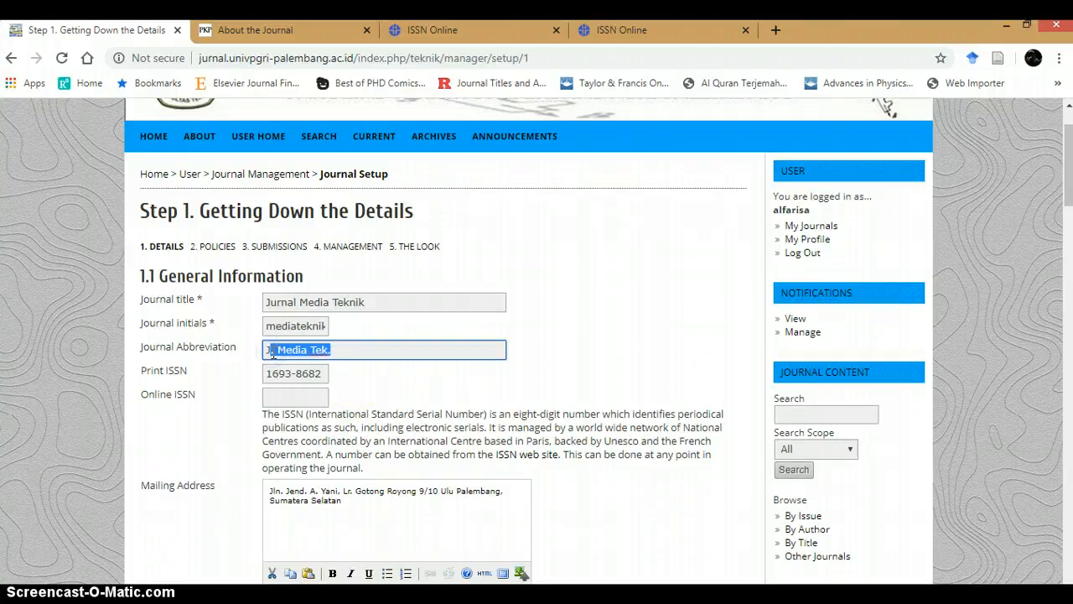
pyautogui.write('MT')
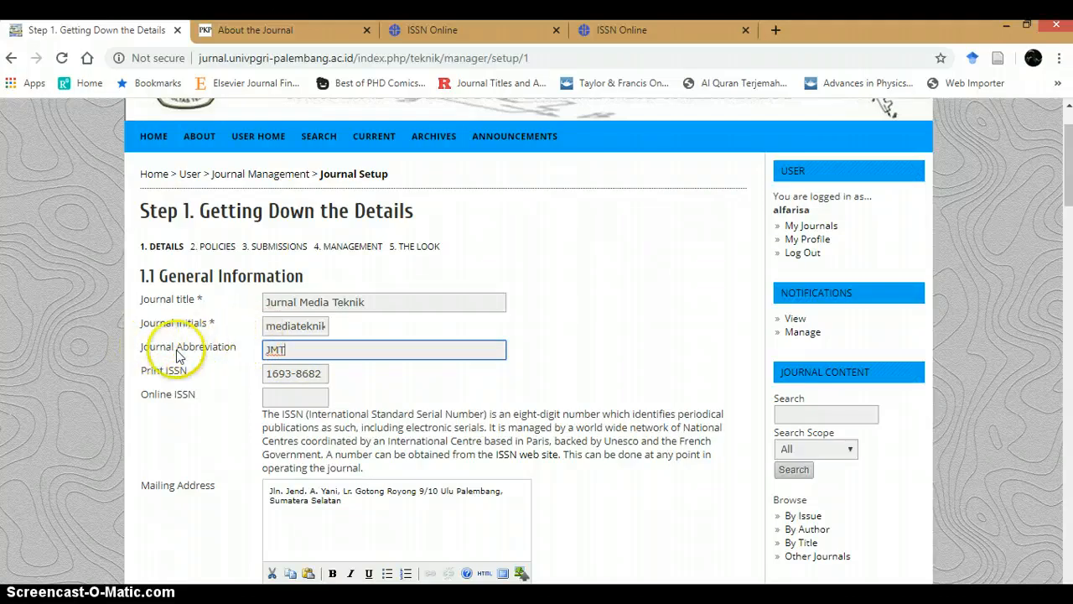
# Step: Switch to the Setup dasar OJS 2 RJI-TOT PDF and scroll through its Step 1 Details slides
pyautogui.click(521, 599)
pyautogui.scroll(-1, 577, 328)
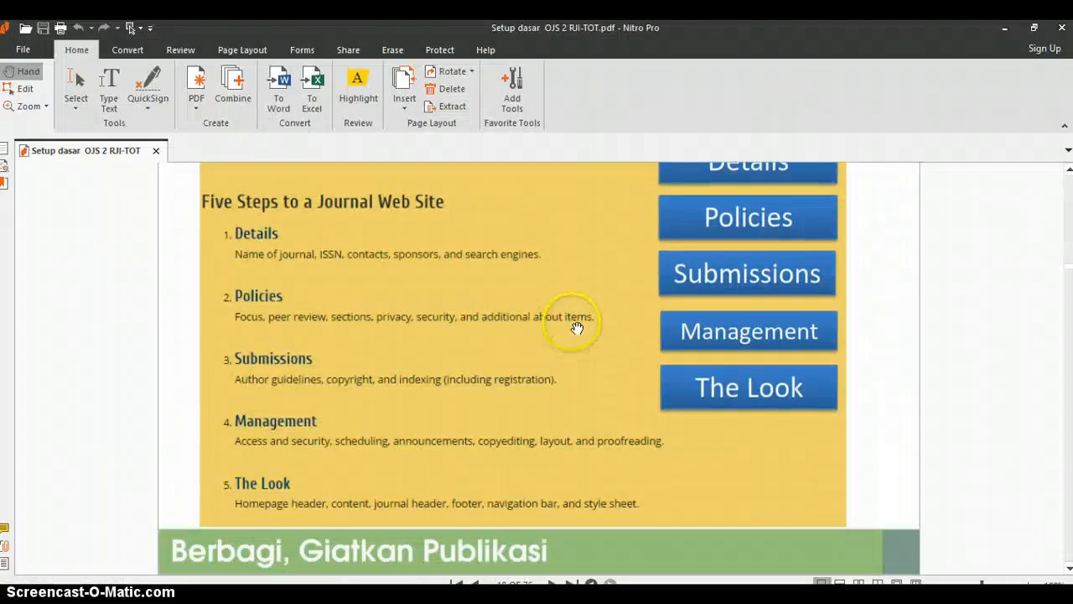
pyautogui.scroll(-5, 577, 328)
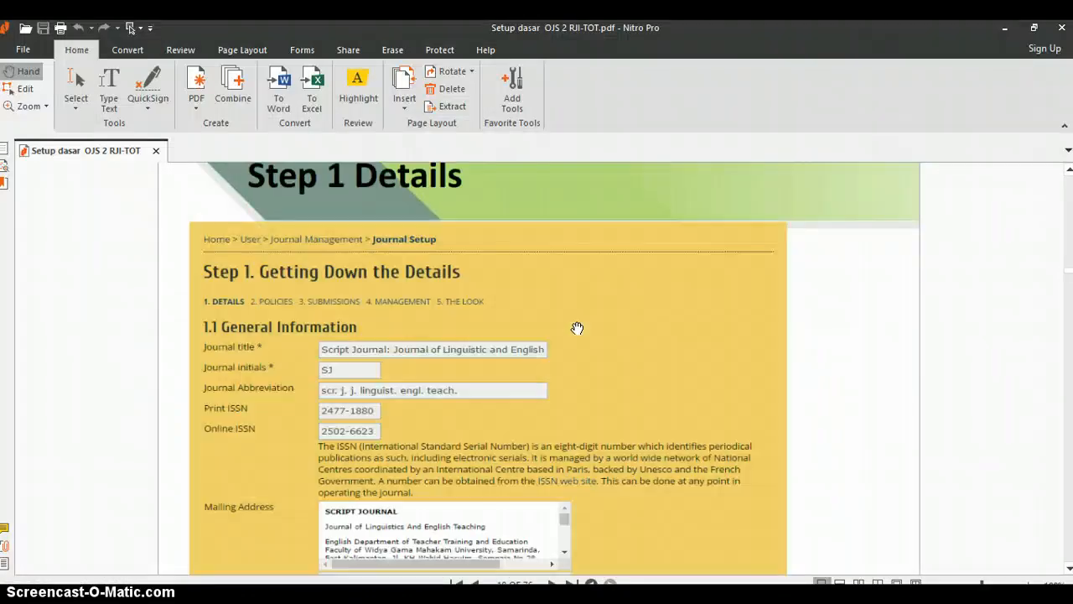
pyautogui.scroll(-2, 576, 327)
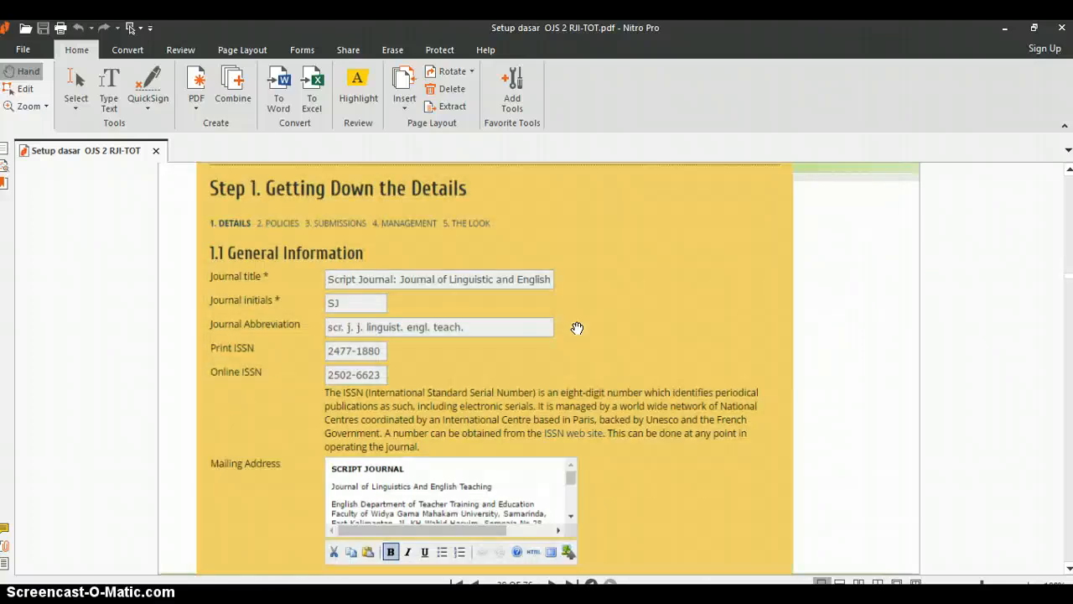
pyautogui.scroll(-5, 577, 327)
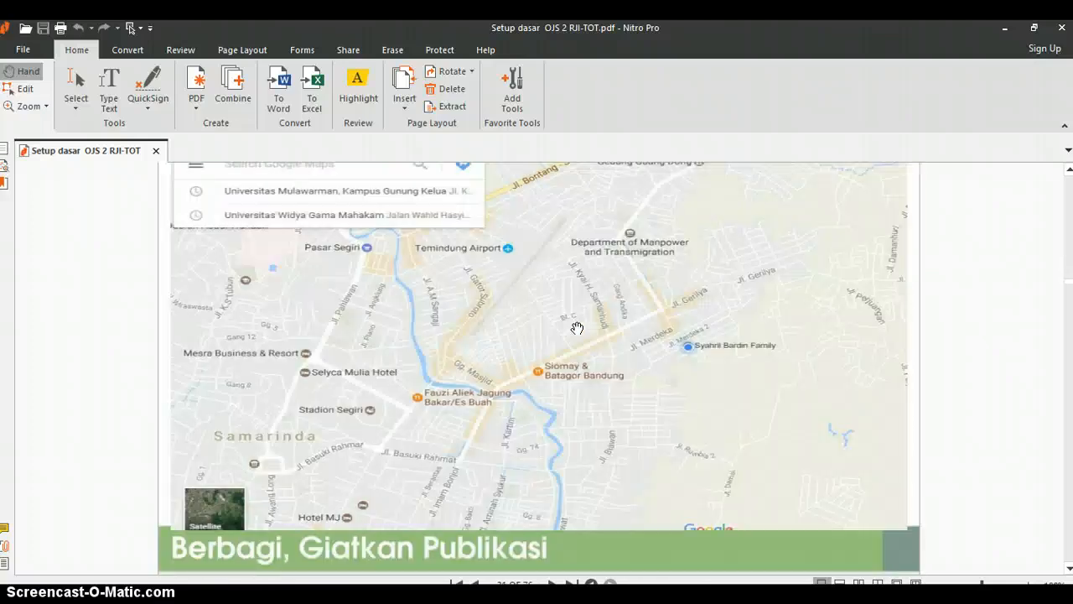
pyautogui.scroll(-5, 577, 328)
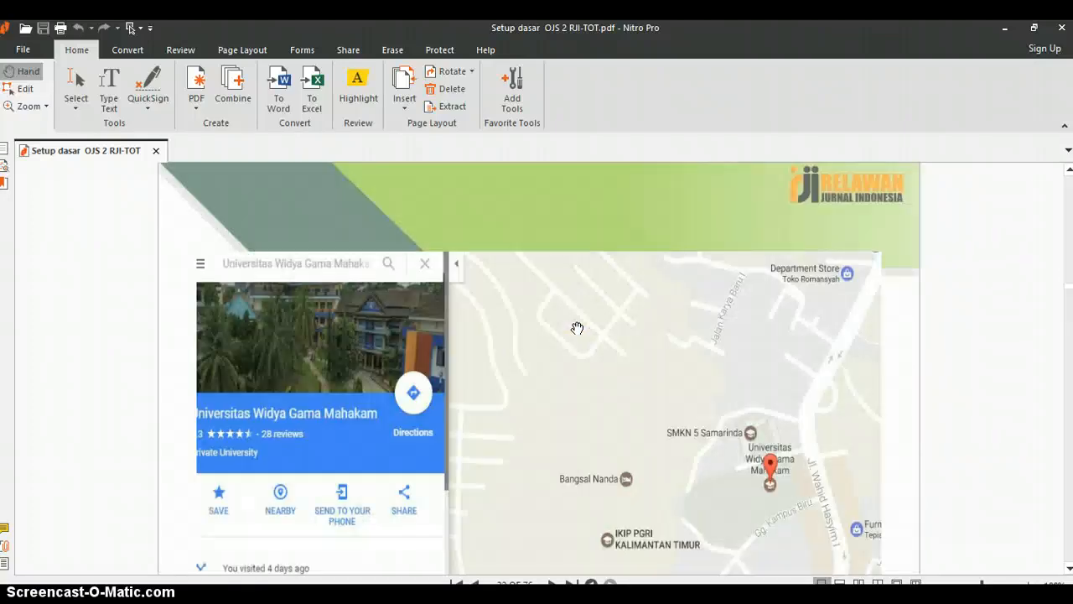
pyautogui.scroll(-5, 577, 327)
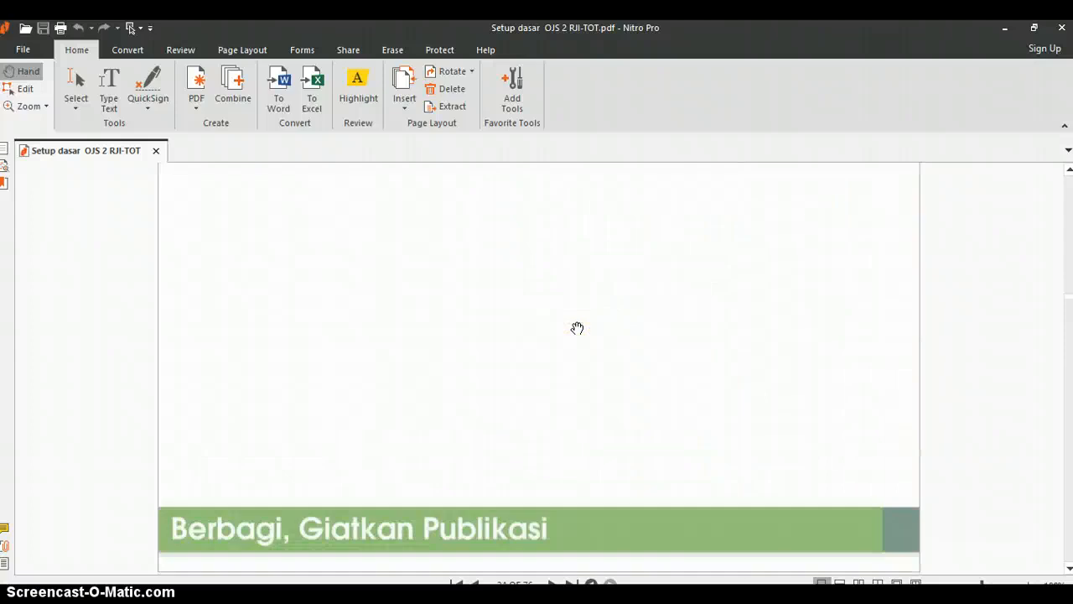
pyautogui.scroll(-5, 577, 328)
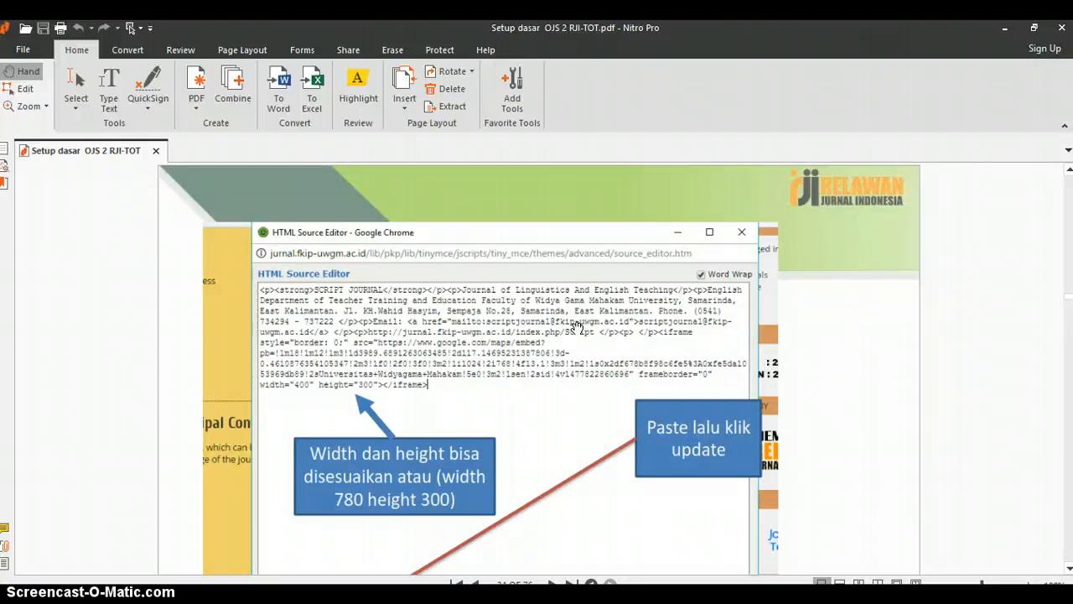
pyautogui.scroll(15, 577, 328)
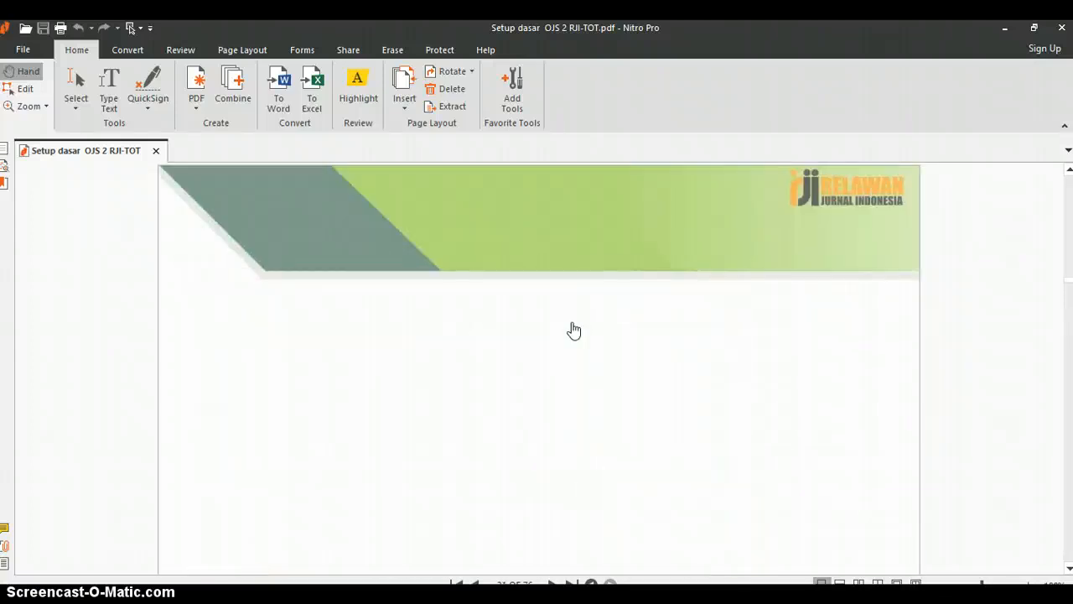
pyautogui.scroll(-5, 574, 329)
pyautogui.click(529, 384)
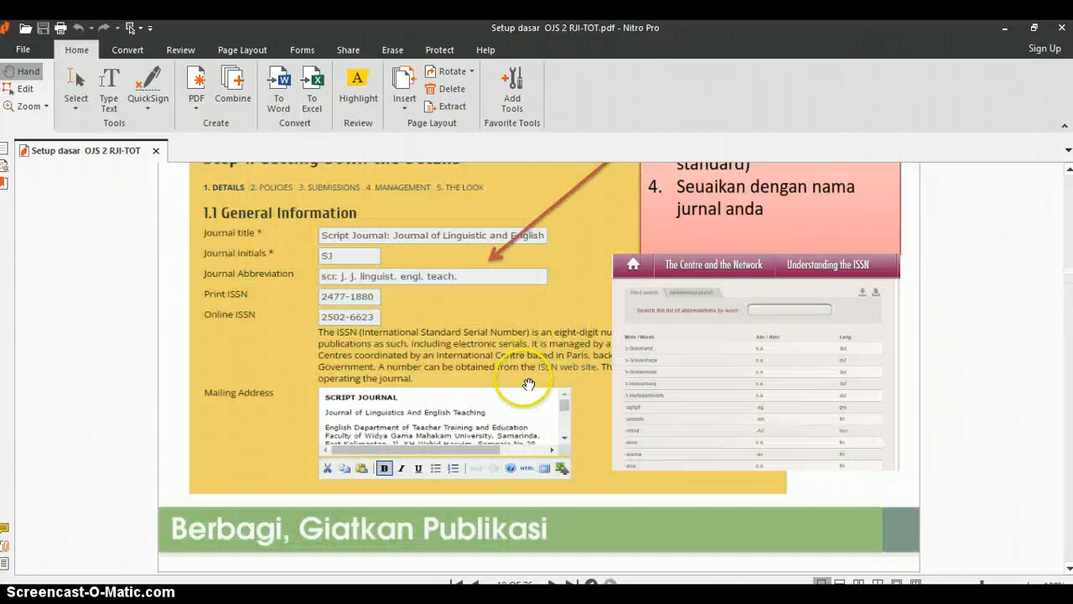
pyautogui.scroll(3, 529, 383)
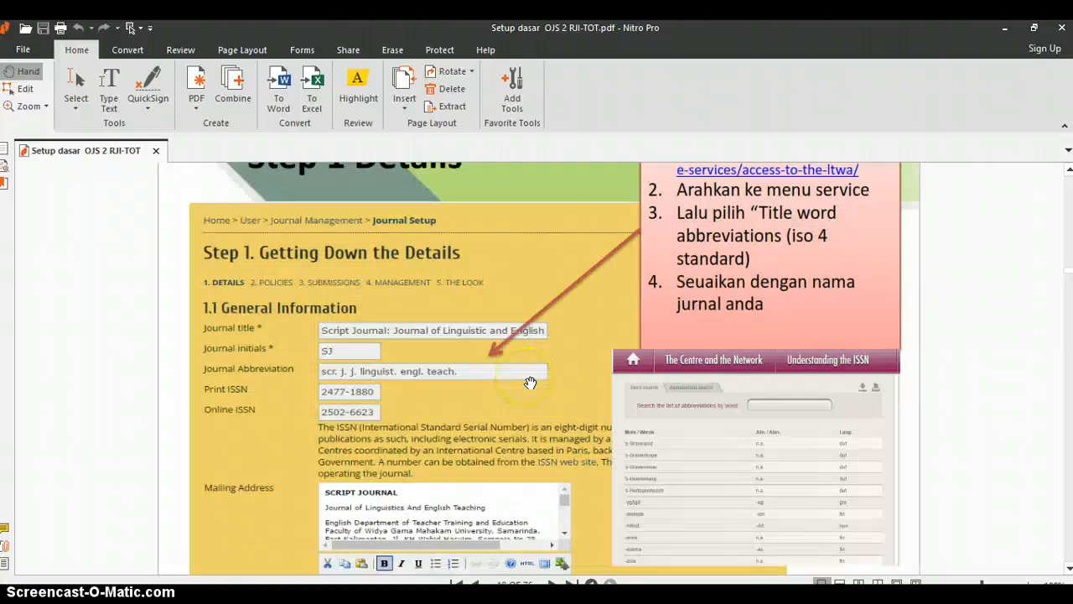
# Step: Following the guide's Step 1 slide, set the Journal Abbreviation to J. Media Tek
pyautogui.scroll(2, 866, 165)
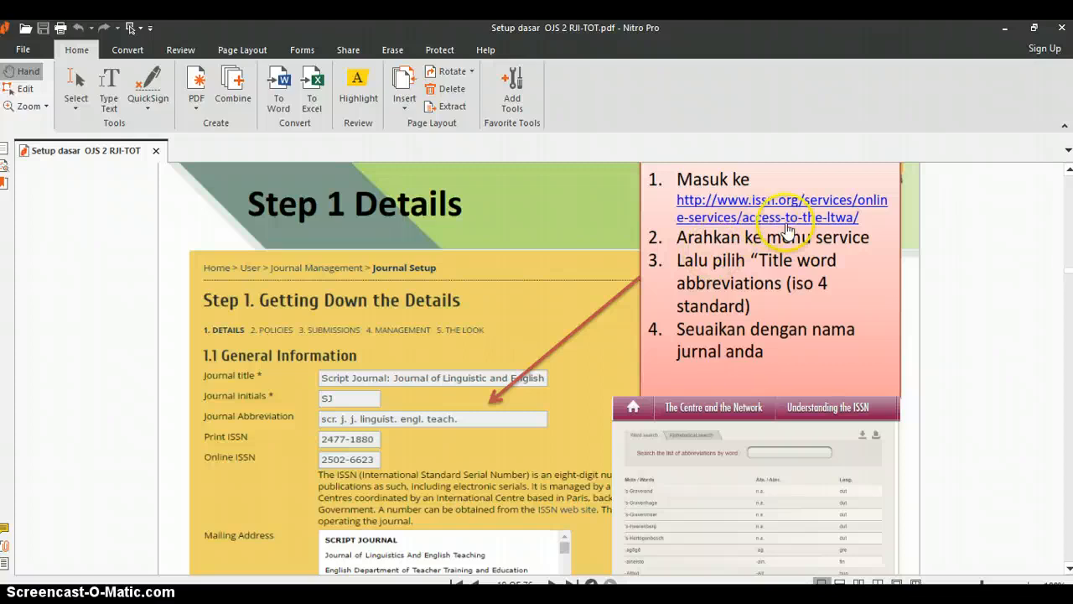
pyautogui.scroll(1, 788, 228)
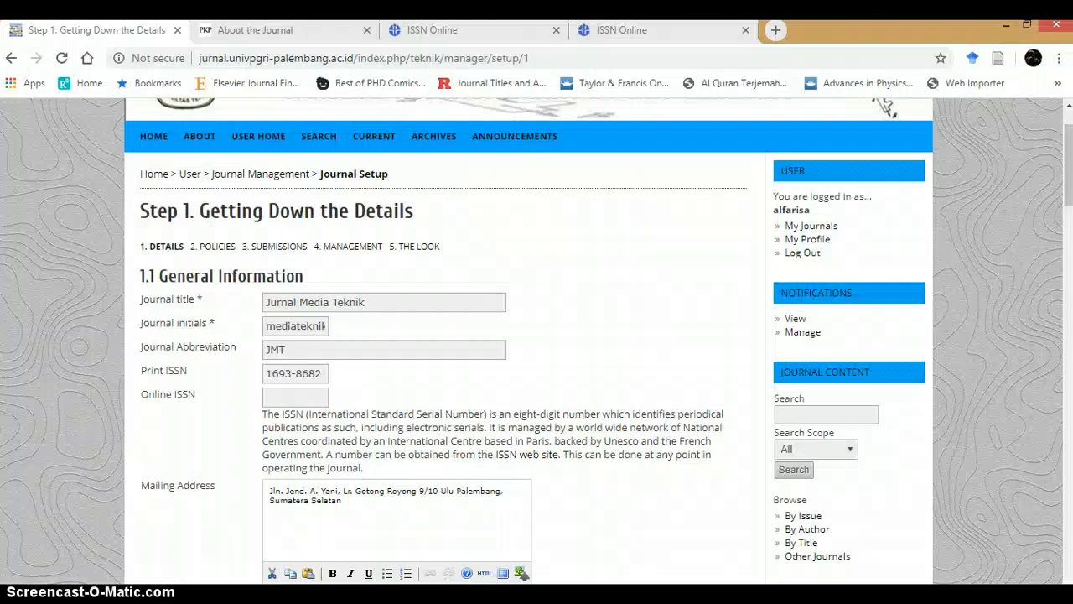
pyautogui.click(300, 358)
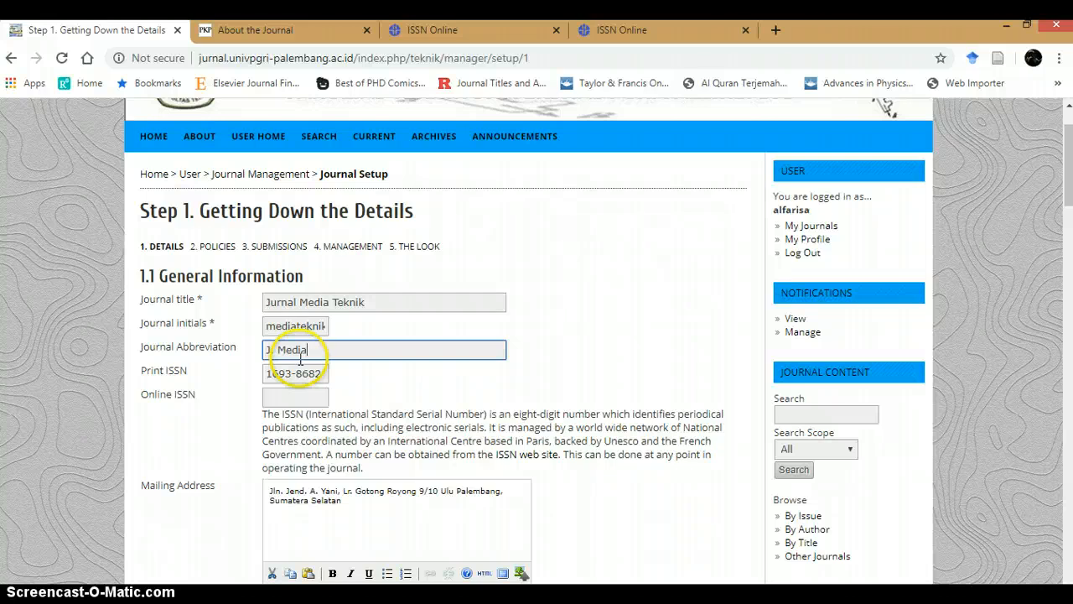
pyautogui.write('. Media Tek.')
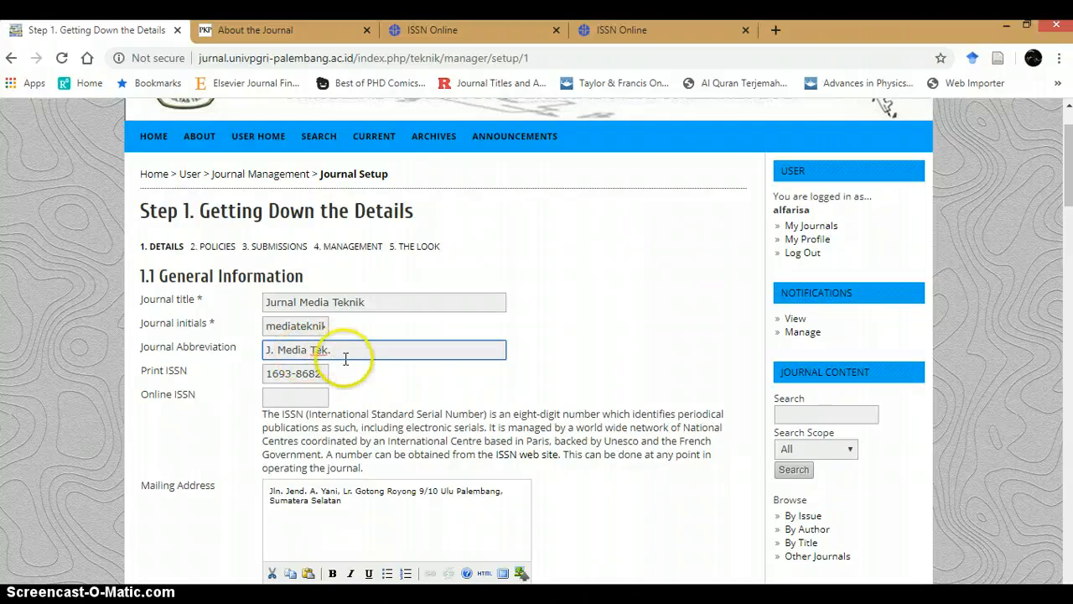
pyautogui.click(276, 375)
pyautogui.moveTo(276, 376); pyautogui.dragTo(328, 371)
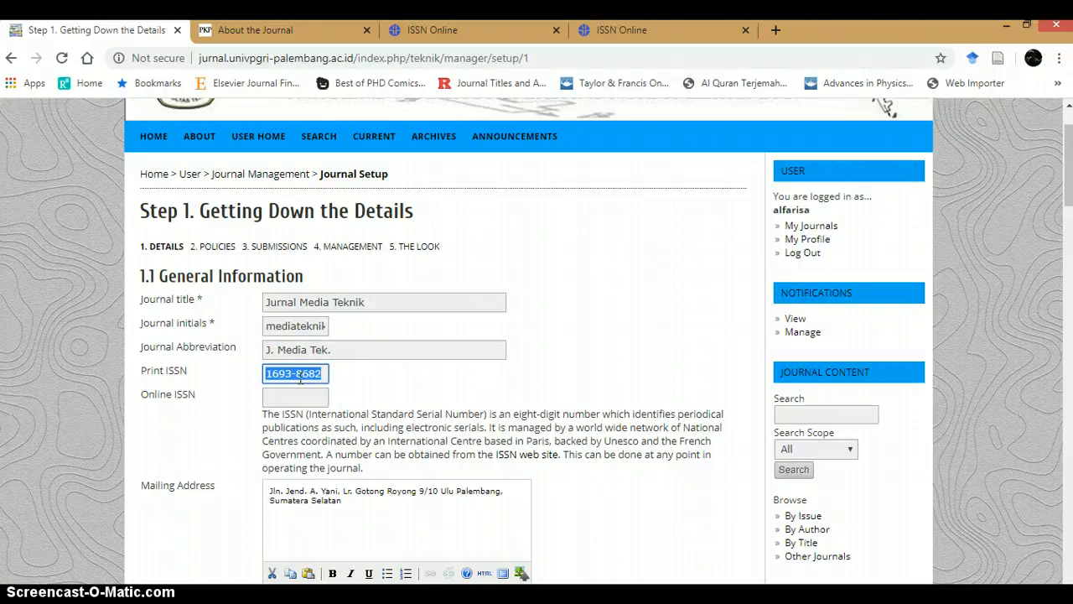
pyautogui.moveTo(146, 370); pyautogui.dragTo(193, 402)
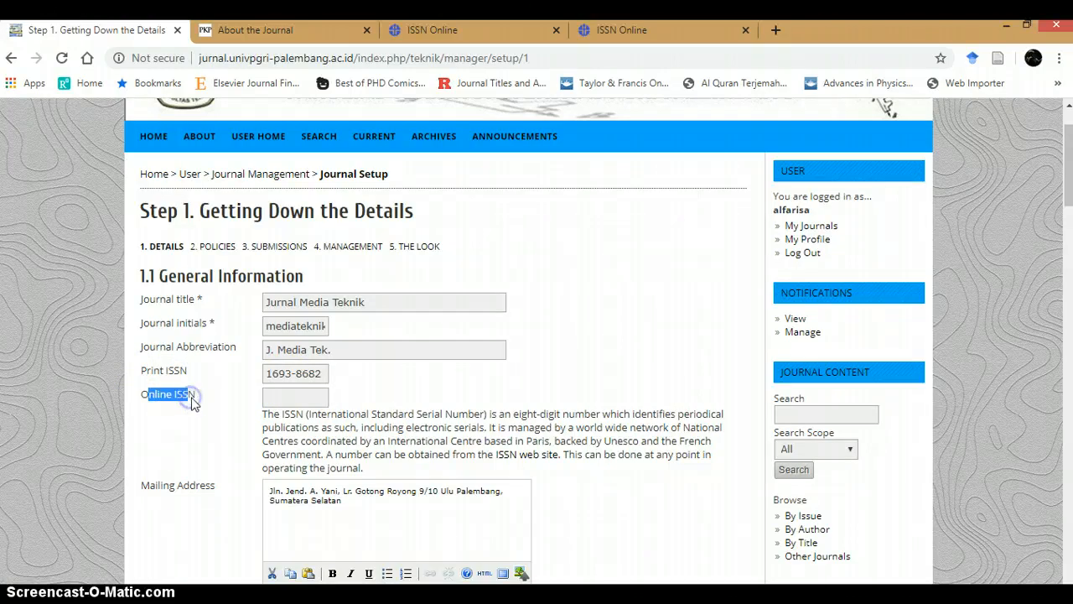
pyautogui.click(195, 402)
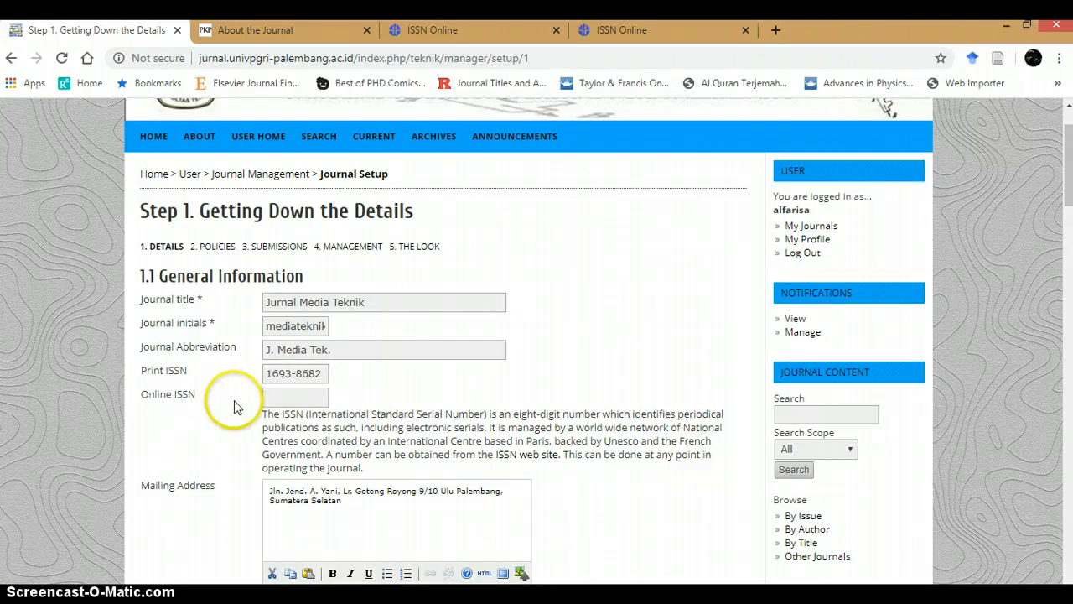
pyautogui.click(295, 396)
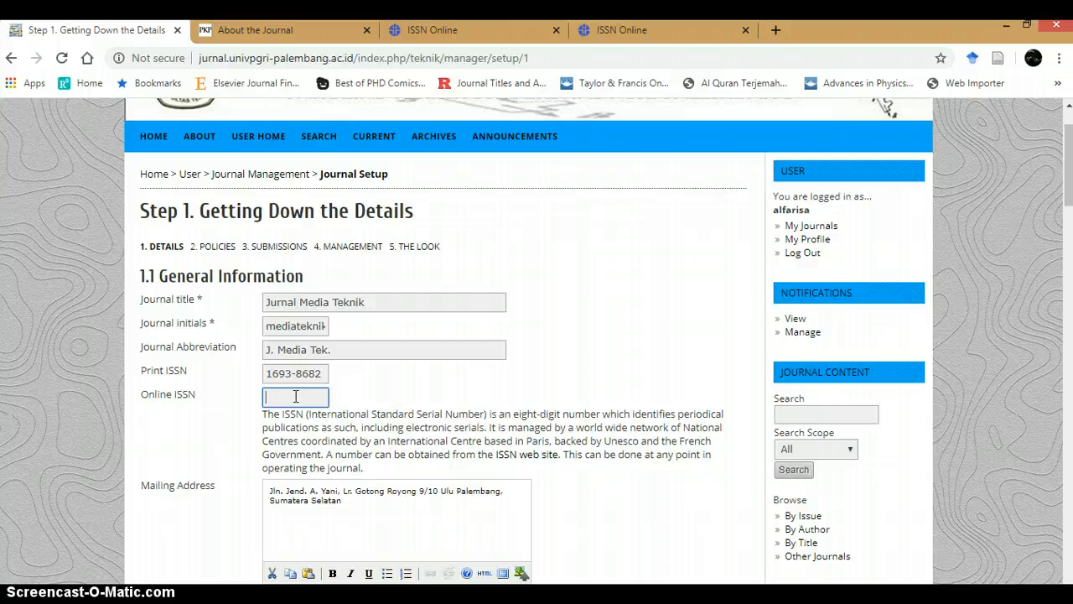
# Step: Add Jurnal Media Teknik as a new first line of the Mailing Address, above the existing street address
pyautogui.scroll(-2, 295, 395)
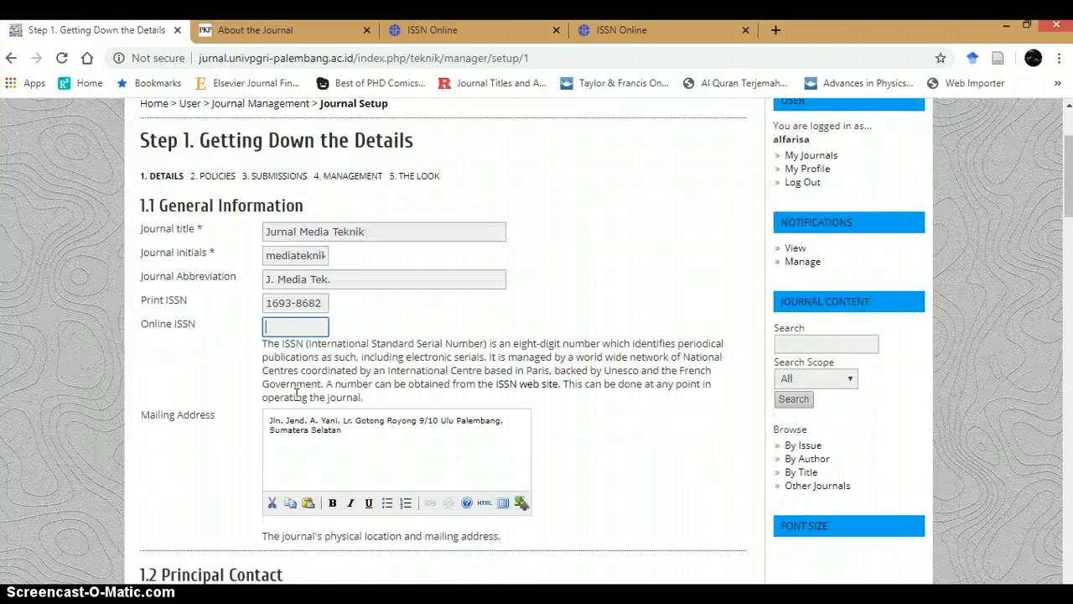
pyautogui.click(366, 349)
pyautogui.moveTo(376, 346); pyautogui.dragTo(264, 325)
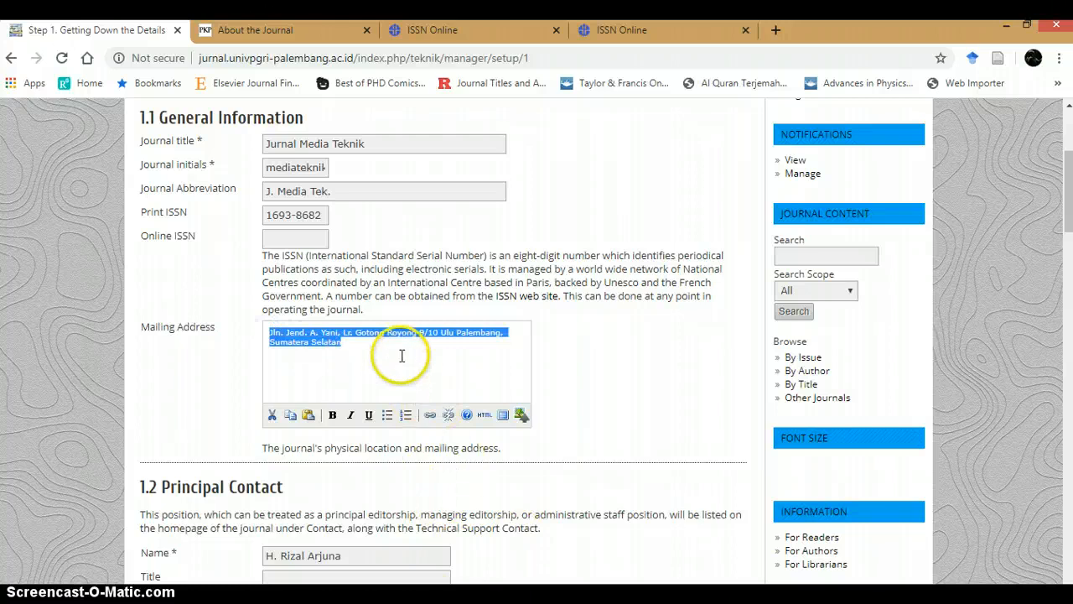
pyautogui.click(270, 335)
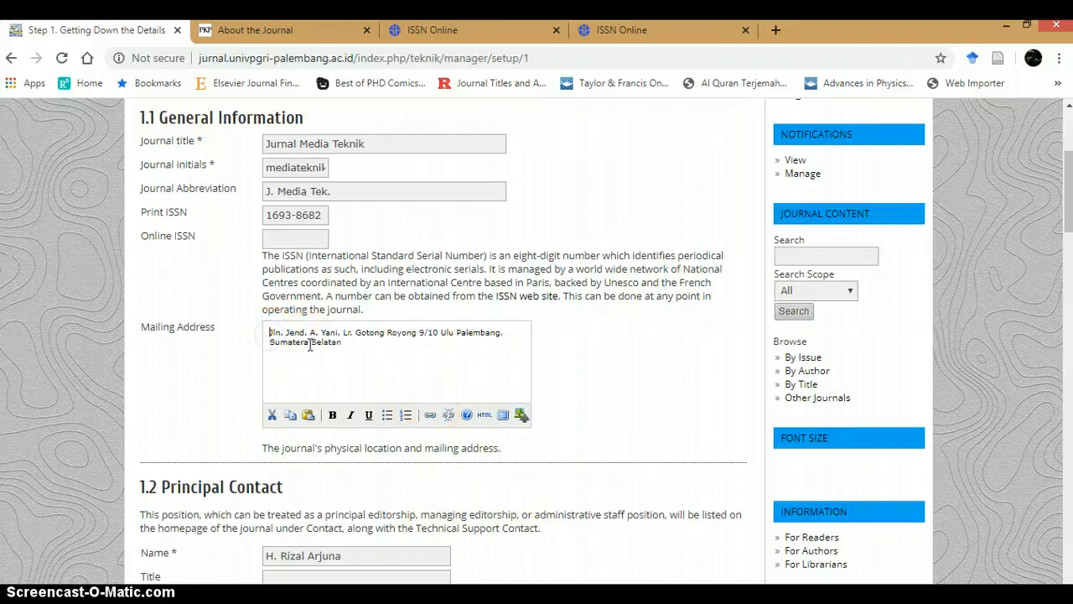
pyautogui.press('Return')
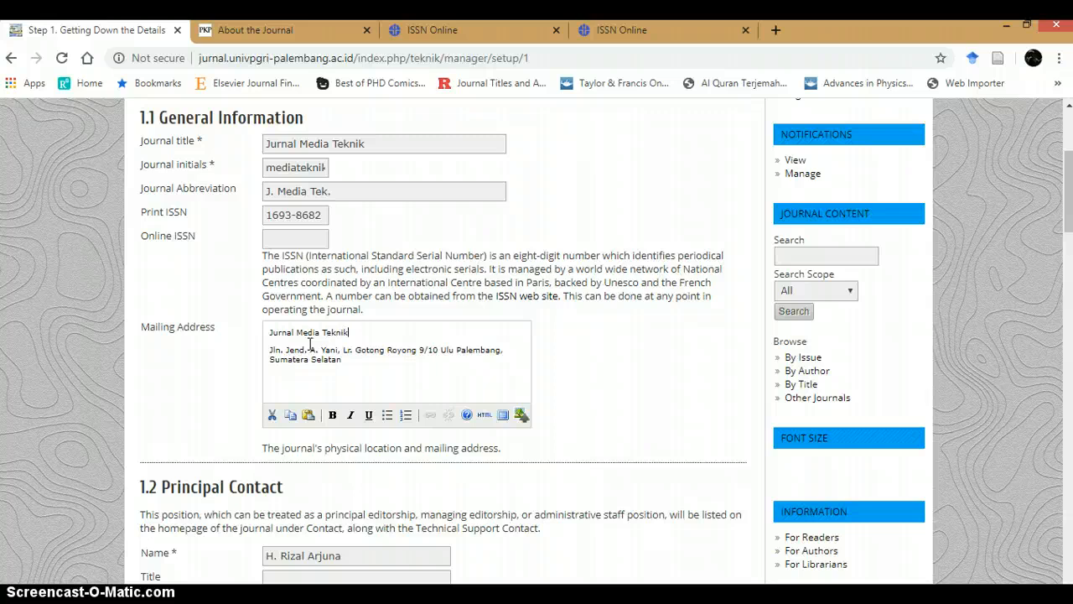
pyautogui.click(337, 359)
pyautogui.click(405, 362)
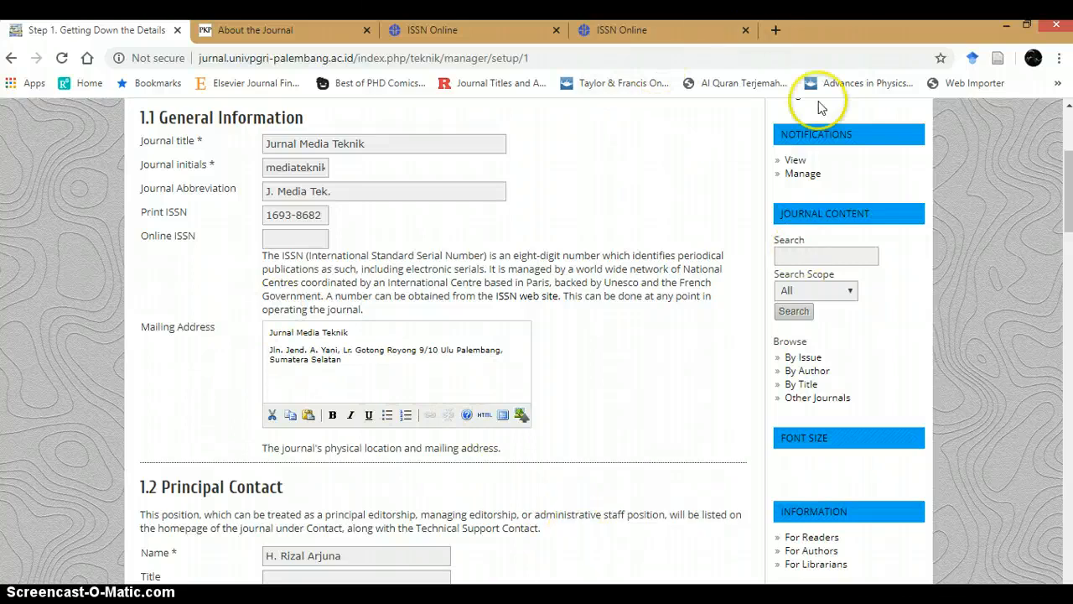
# Step: Open a new browser tab and try to visit googlemaps.co.id from the address suggestions
pyautogui.click(775, 30)
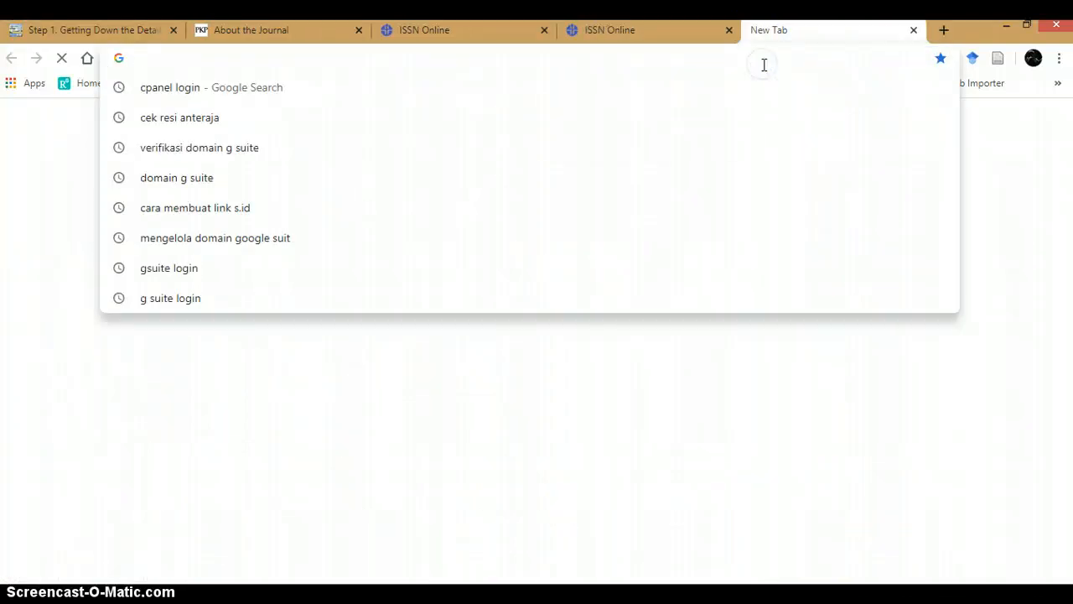
pyautogui.write('map')
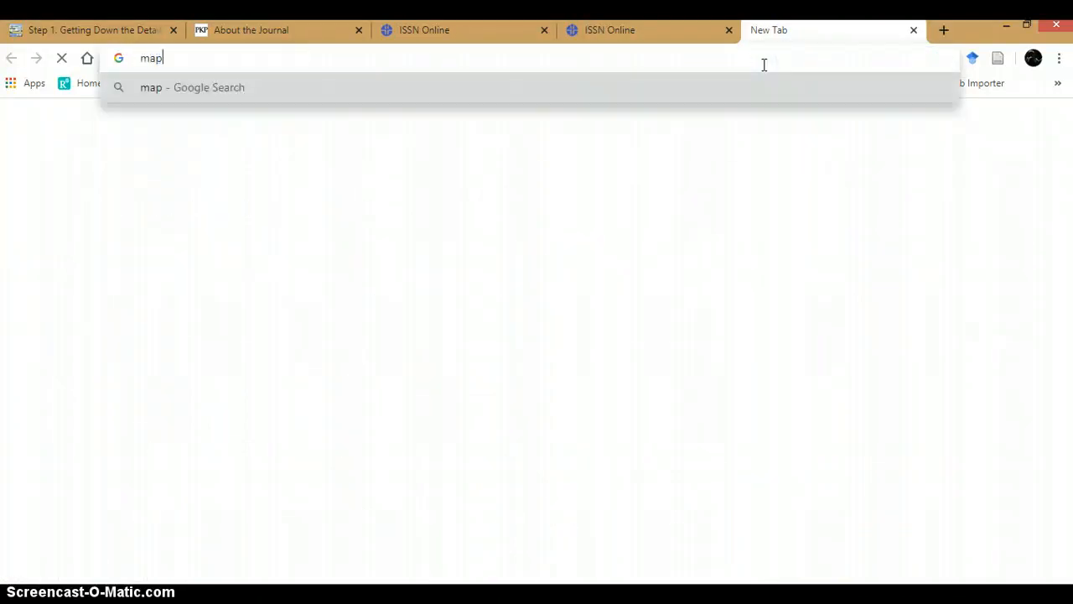
pyautogui.hotkey('ctrl', 'a')
pyautogui.write('g')
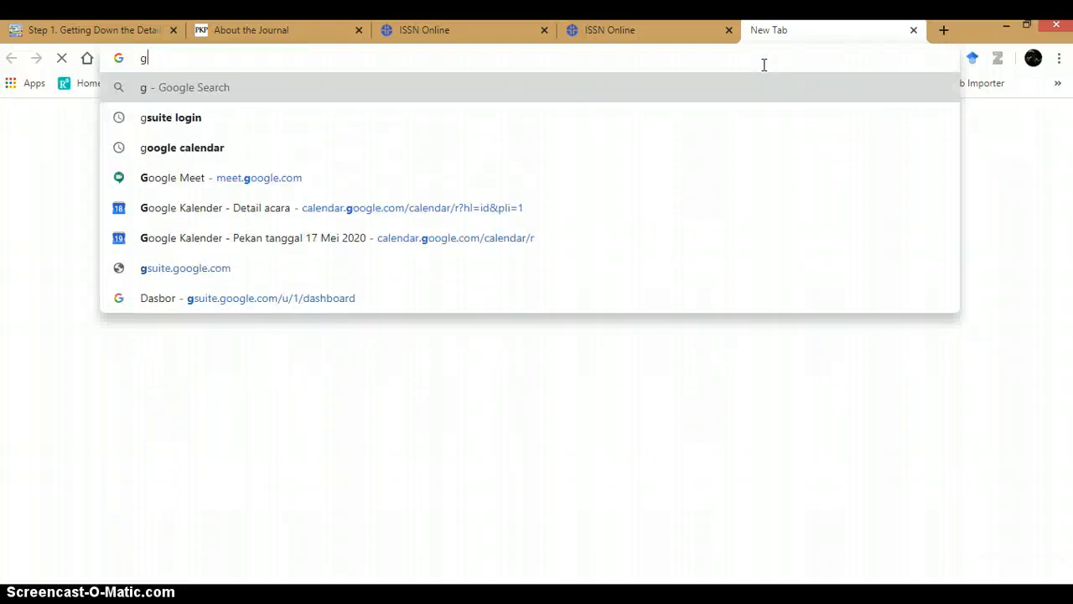
pyautogui.write('oogle')
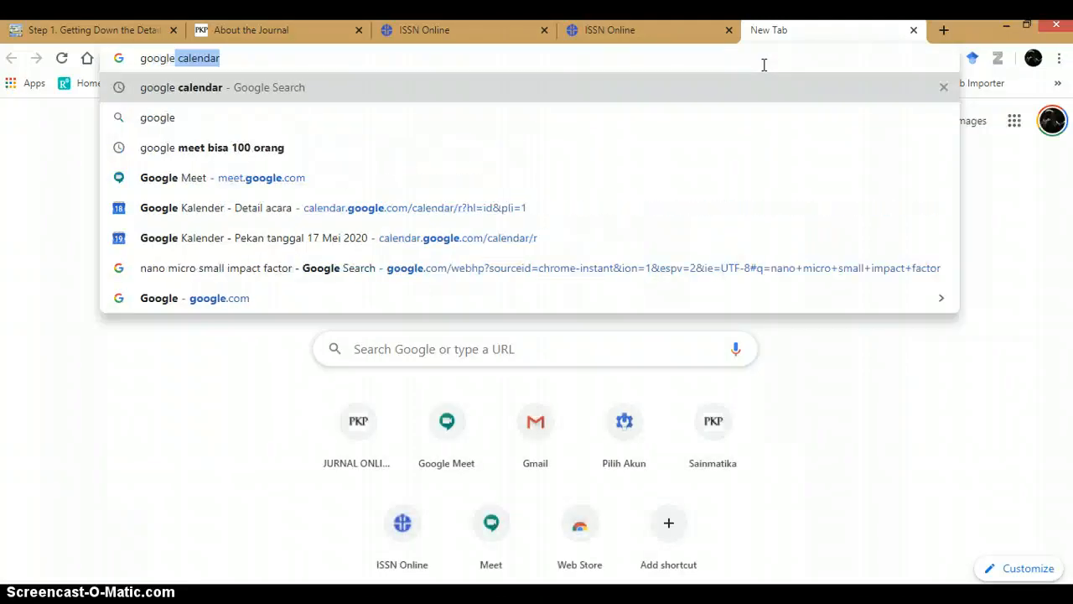
pyautogui.write('ma')
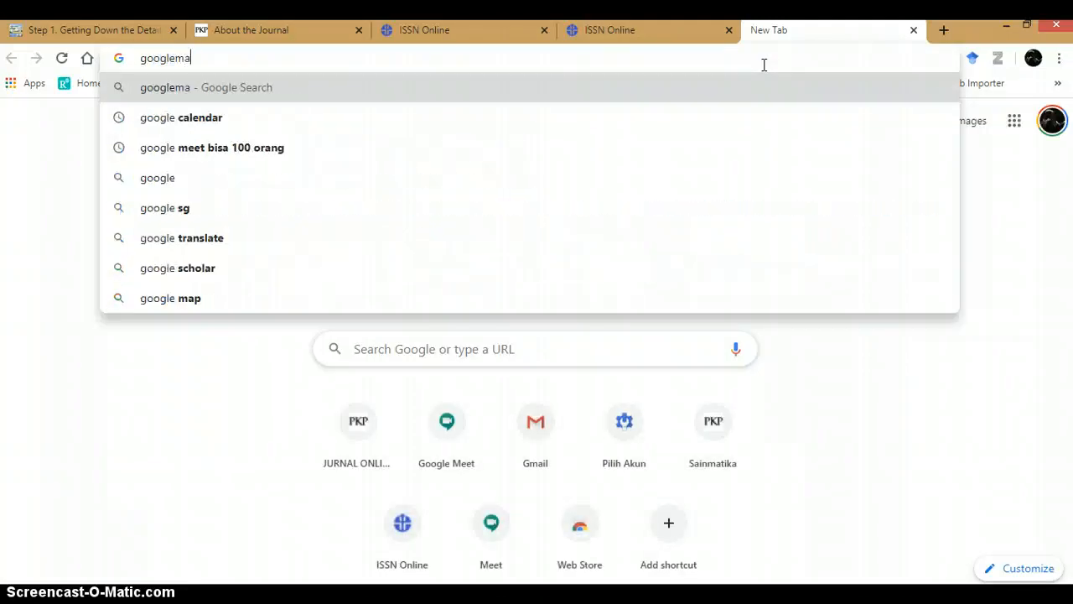
pyautogui.write('p')
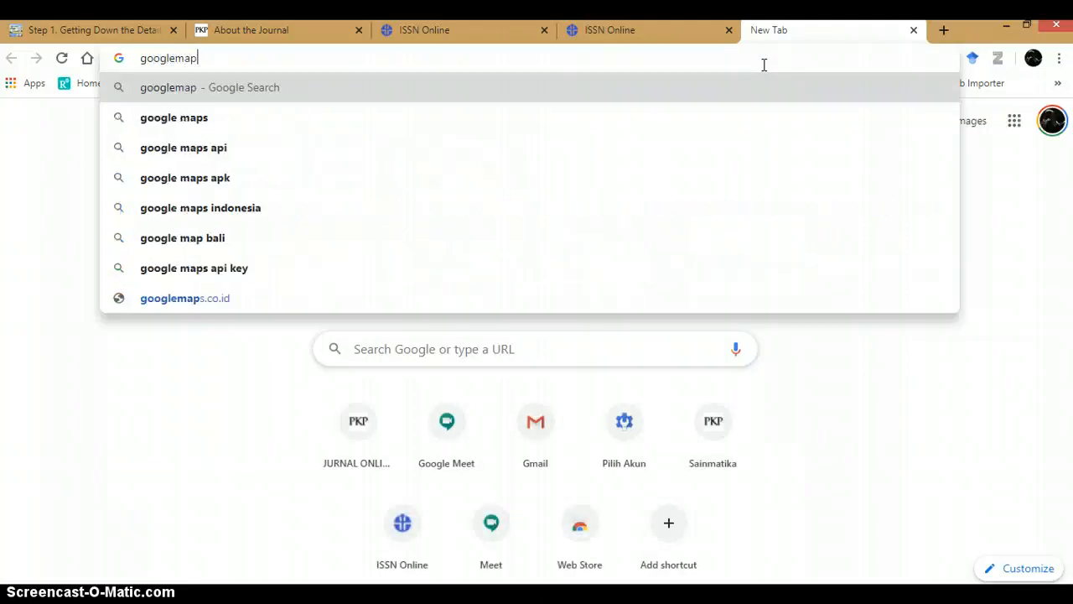
pyautogui.click(214, 300)
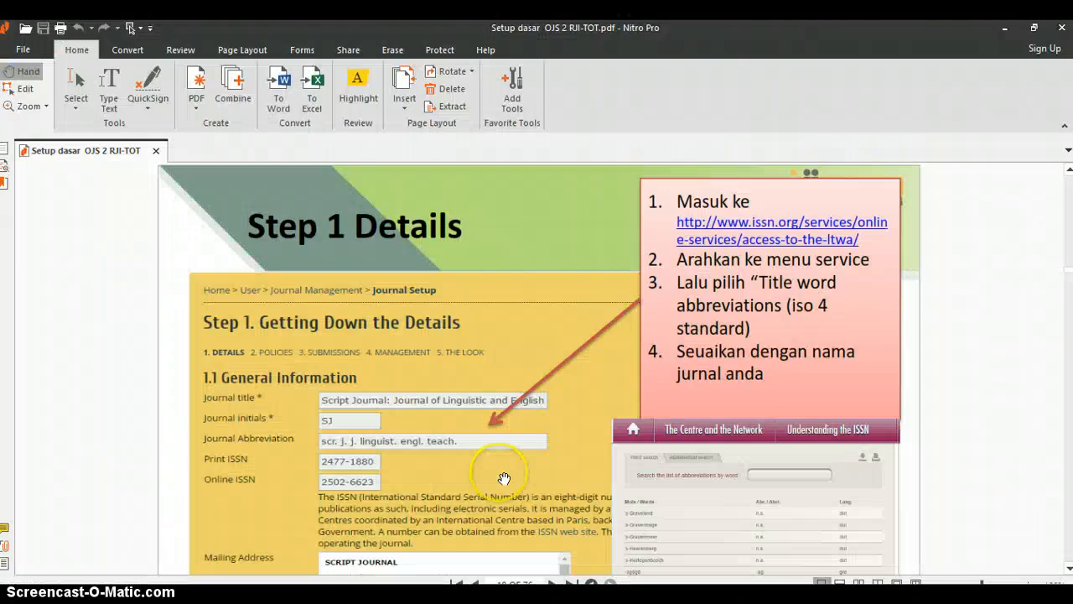
# Step: Scroll through the PDF guide's slides on finding the institution in Google Maps and using Share
pyautogui.scroll(-2, 481, 403)
pyautogui.scroll(-3, 471, 397)
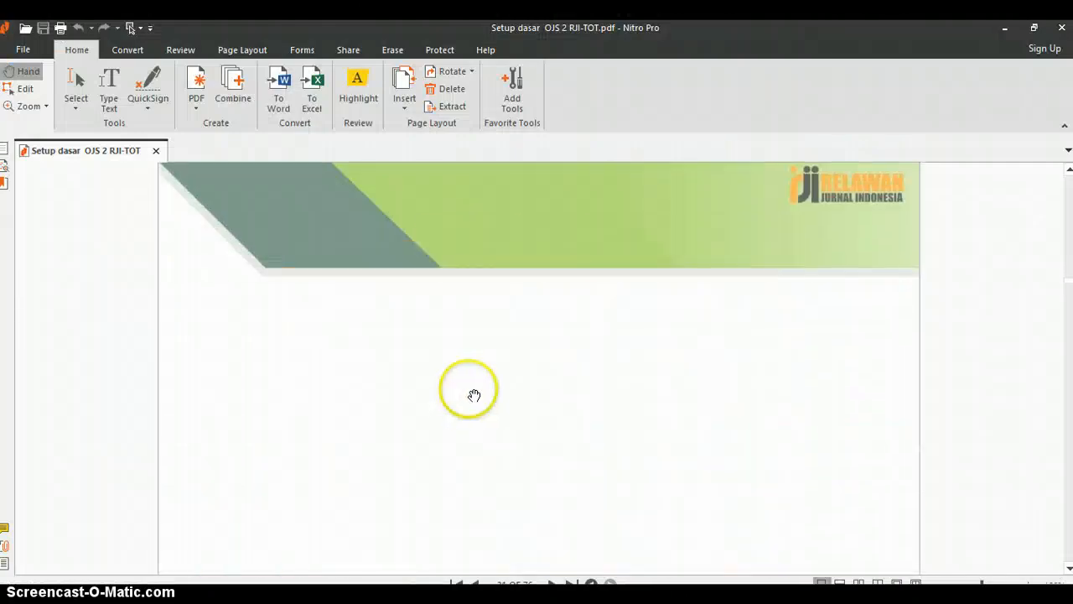
pyautogui.scroll(-2, 474, 395)
pyautogui.scroll(-6, 474, 395)
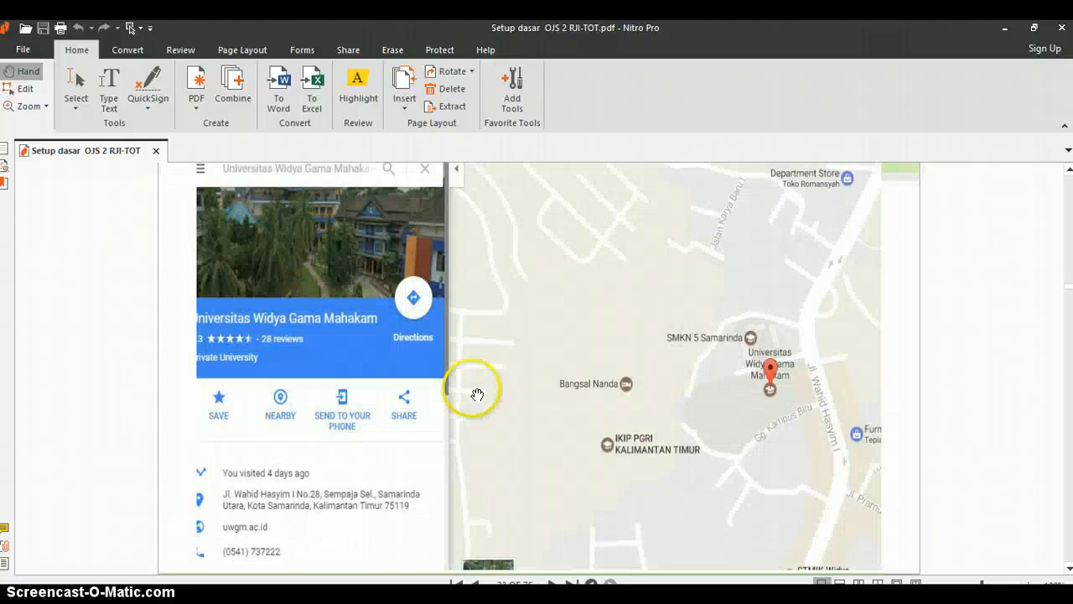
pyautogui.scroll(2, 477, 394)
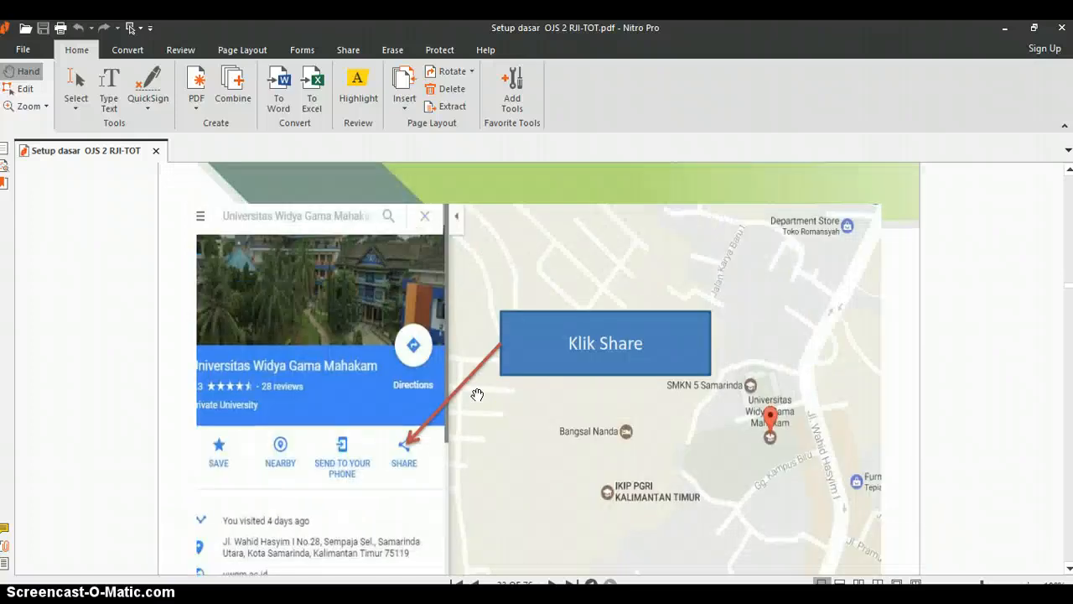
pyautogui.scroll(1, 477, 394)
pyautogui.click(471, 408)
pyautogui.scroll(-1, 457, 409)
pyautogui.scroll(-1, 462, 416)
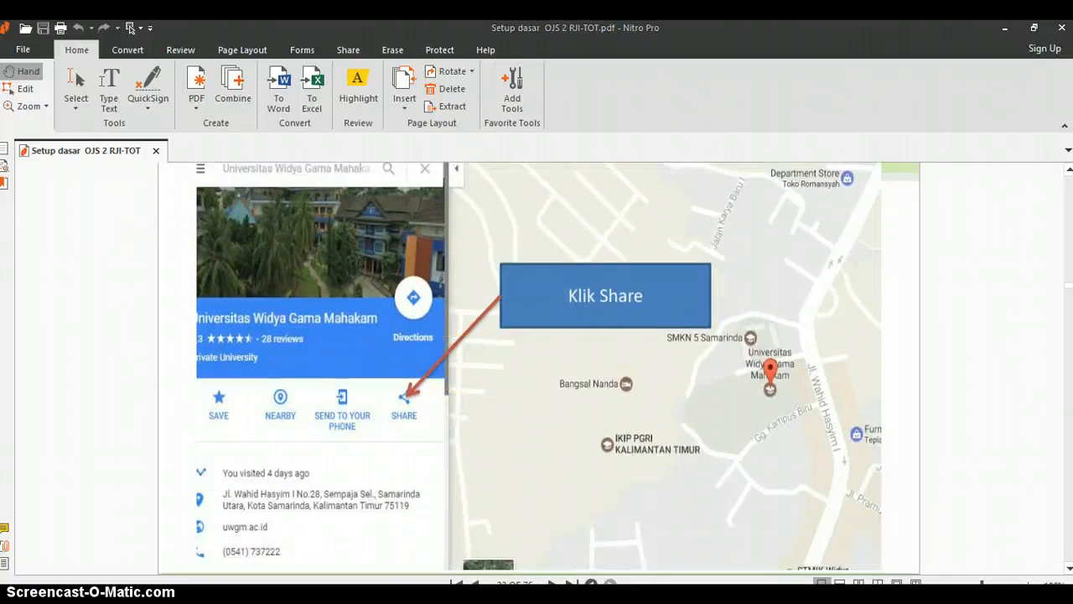
# Step: Return to the browser tab and search Google for map google
pyautogui.hotkey('alt', 'Tab')
pyautogui.click(367, 60)
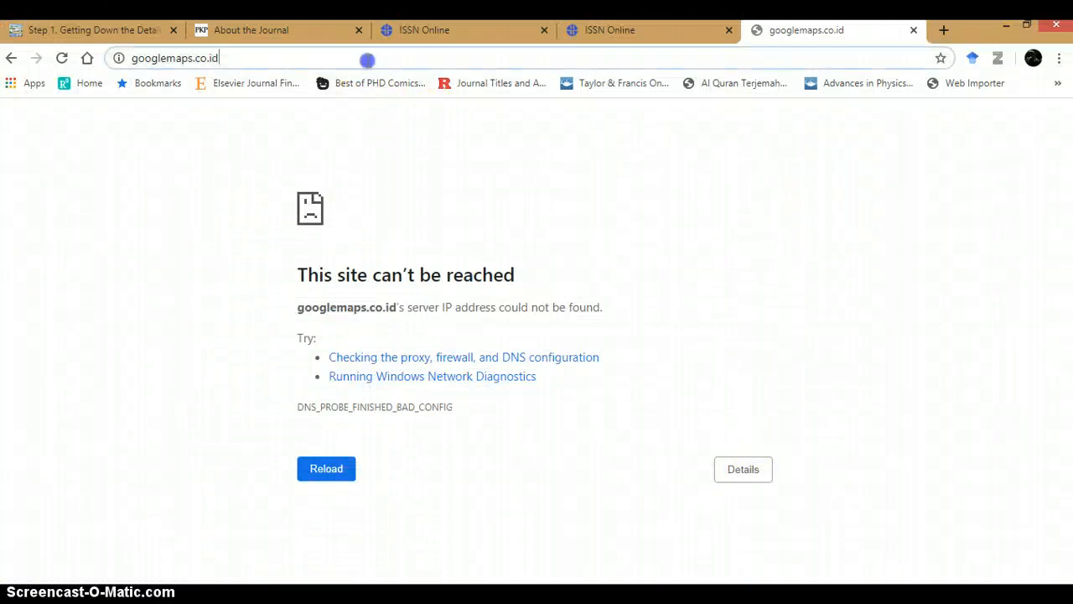
pyautogui.write('map')
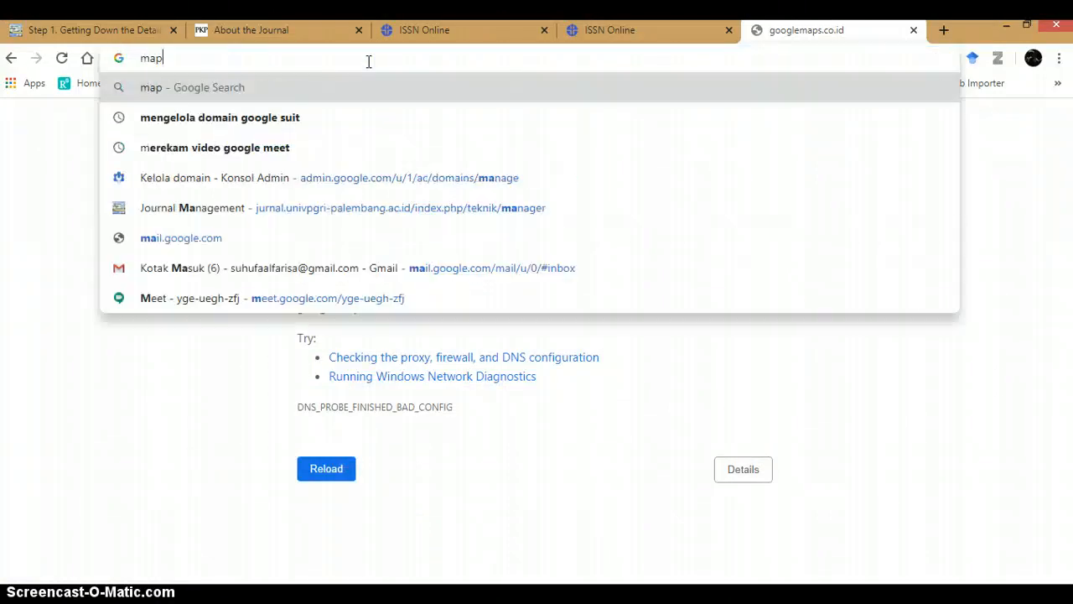
pyautogui.write(' g')
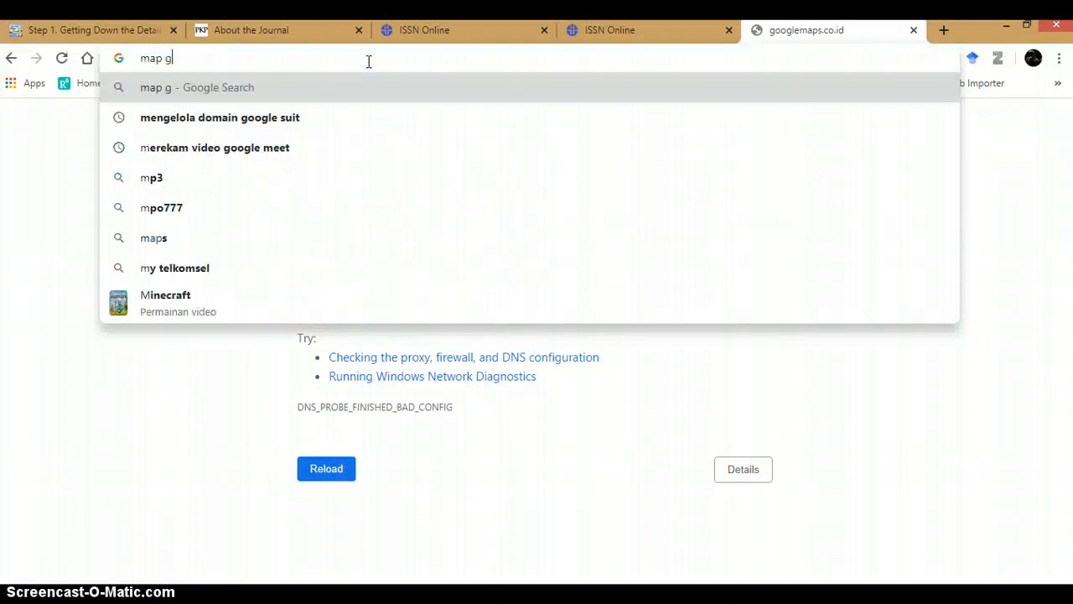
pyautogui.write('oogl')
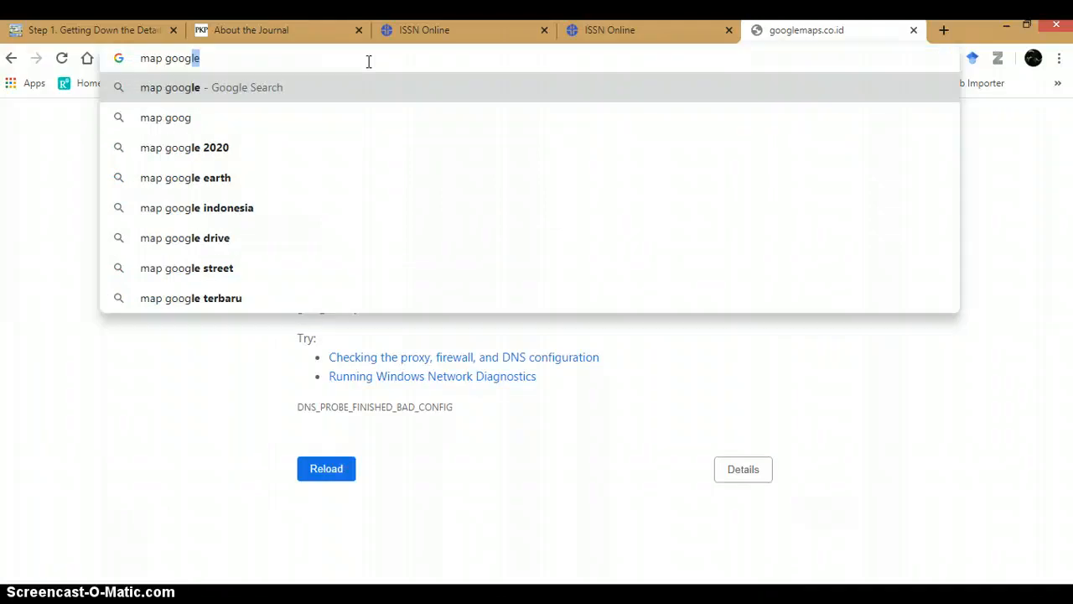
pyautogui.press('Return')
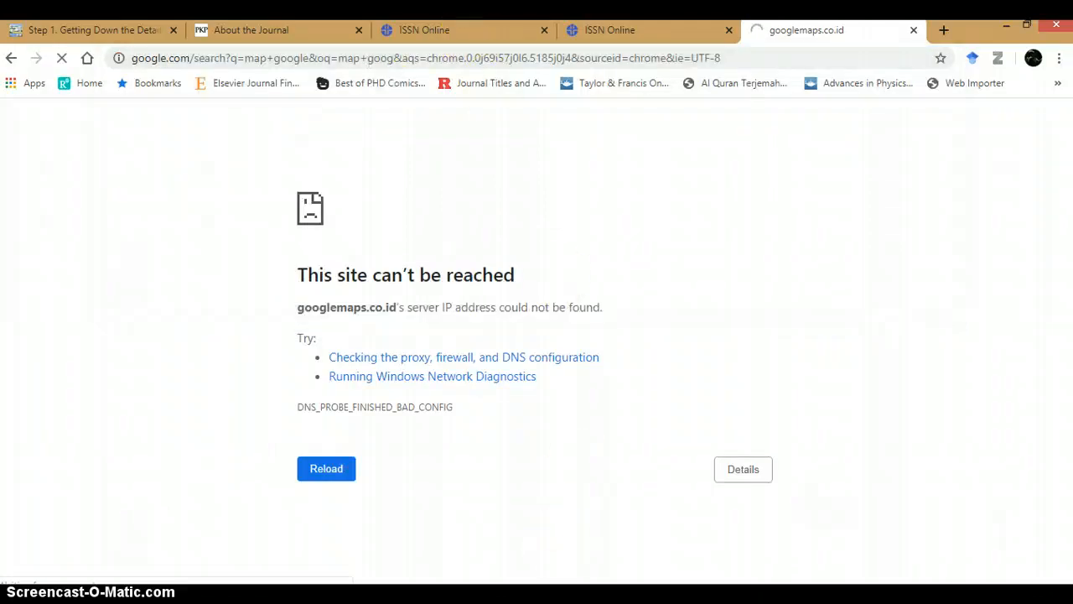
# Step: Open Google Maps from the search results and select Universitas PGRI Palembang from the recent places
pyautogui.click(519, 595)
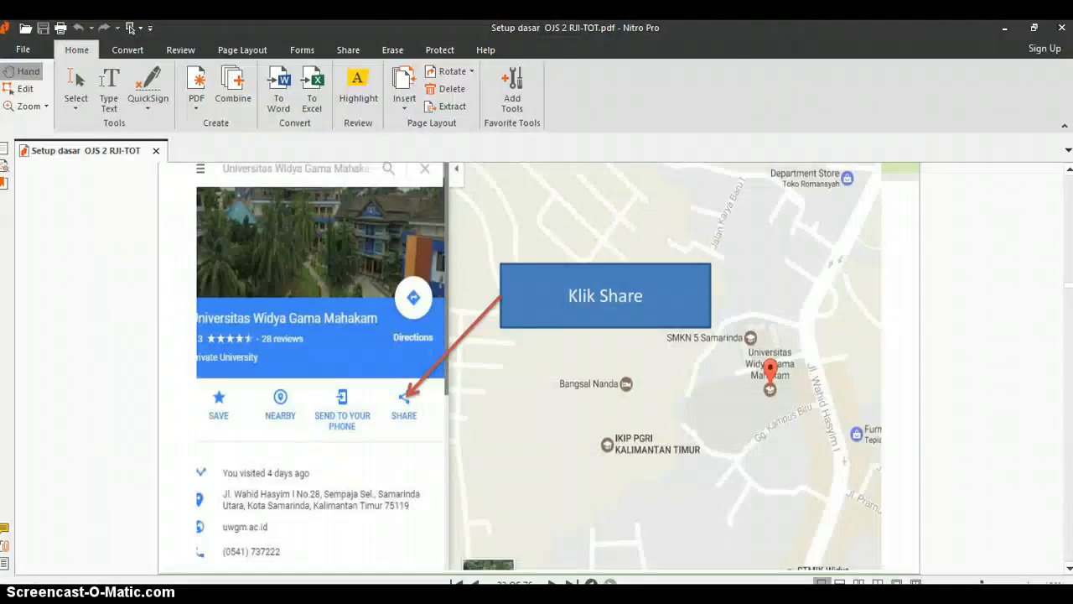
pyautogui.click(599, 591)
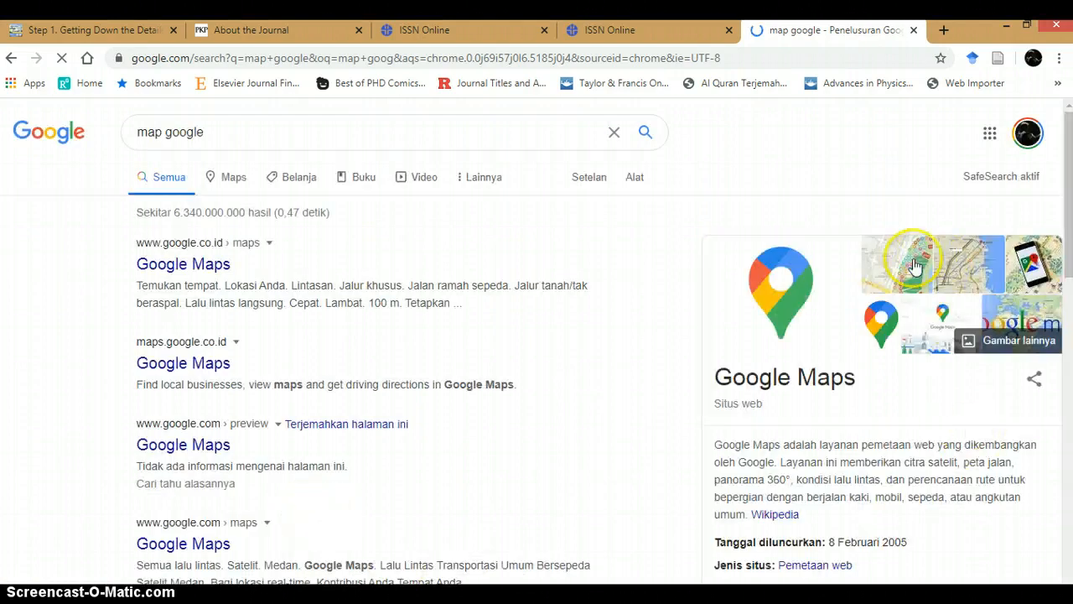
pyautogui.click(201, 262)
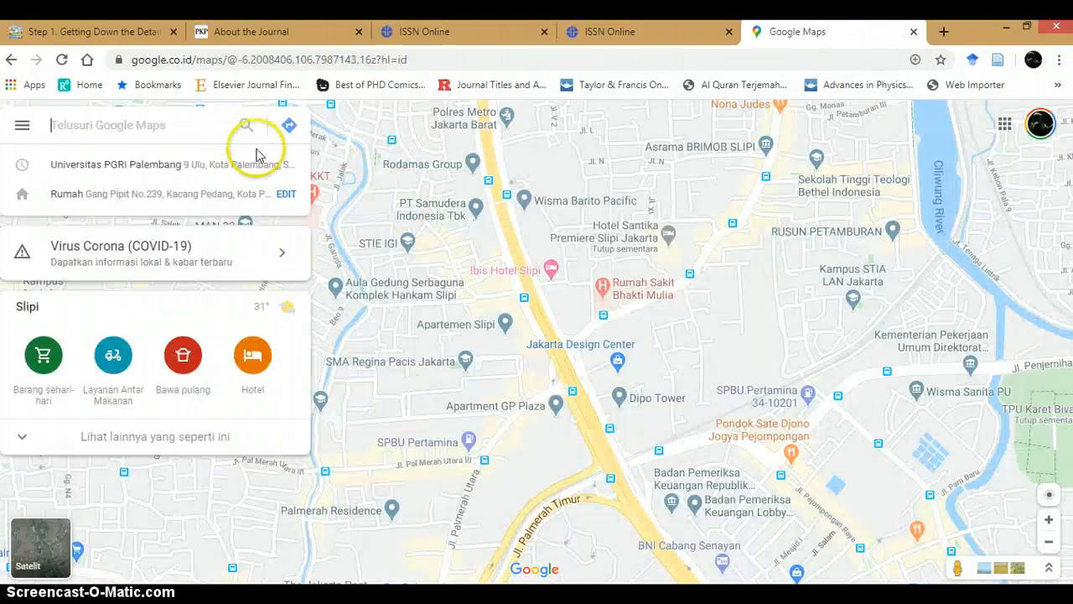
pyautogui.click(193, 122)
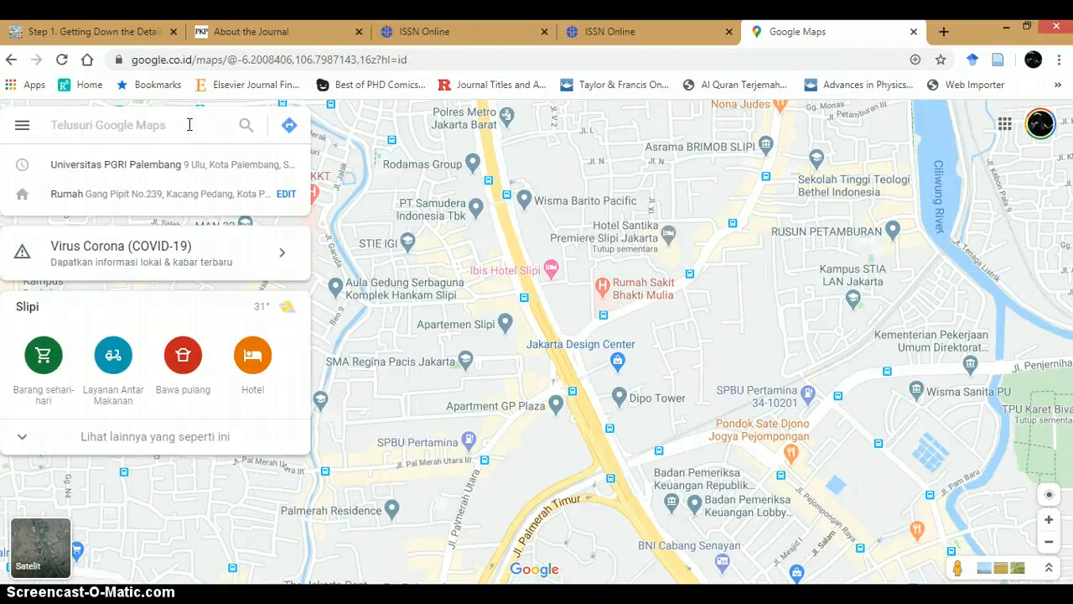
pyautogui.click(153, 166)
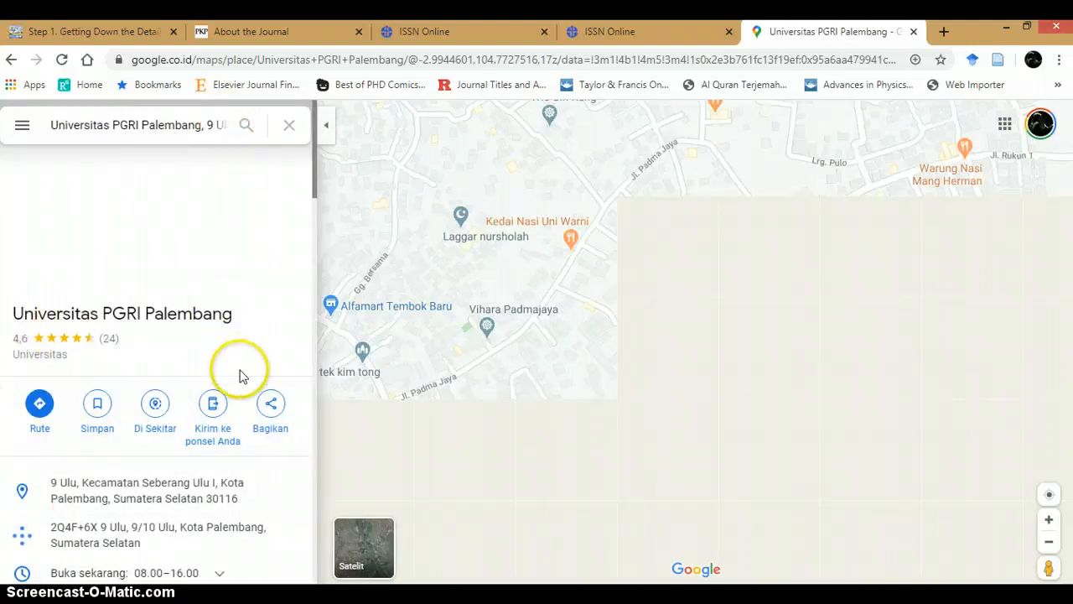
# Step: Open the place's Share dialog and switch to its embed map option
pyautogui.click(271, 404)
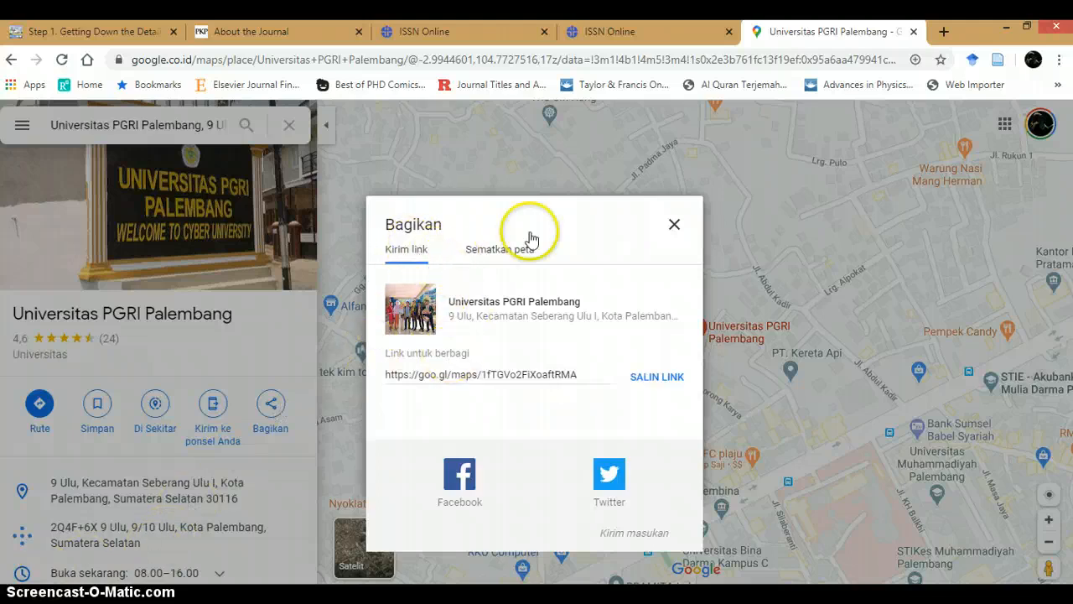
pyautogui.click(508, 248)
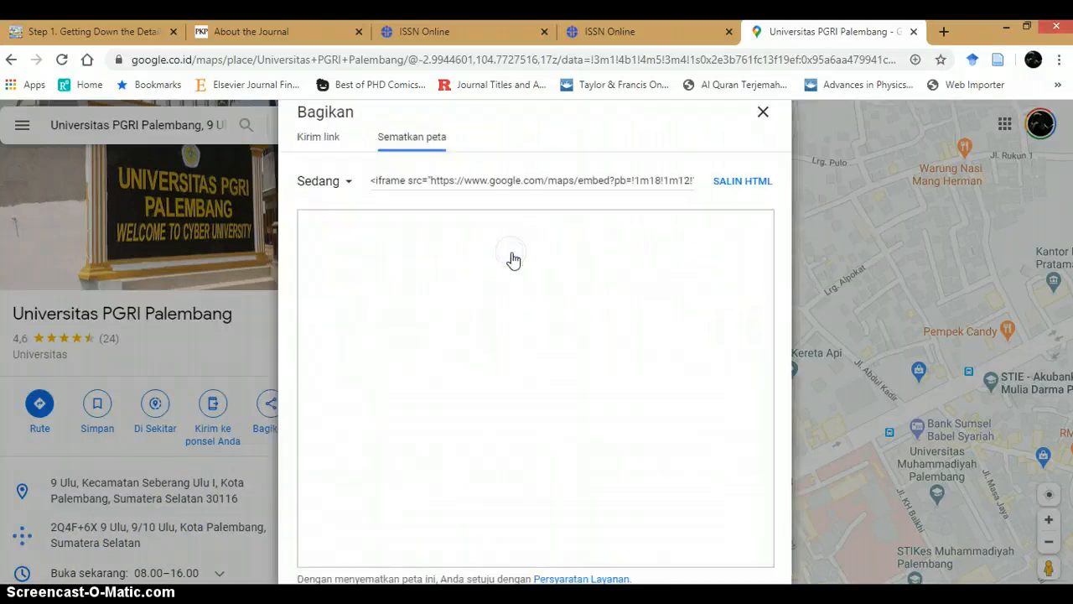
# Step: Set the embedded map size to Kecil and copy its HTML code
pyautogui.click(411, 138)
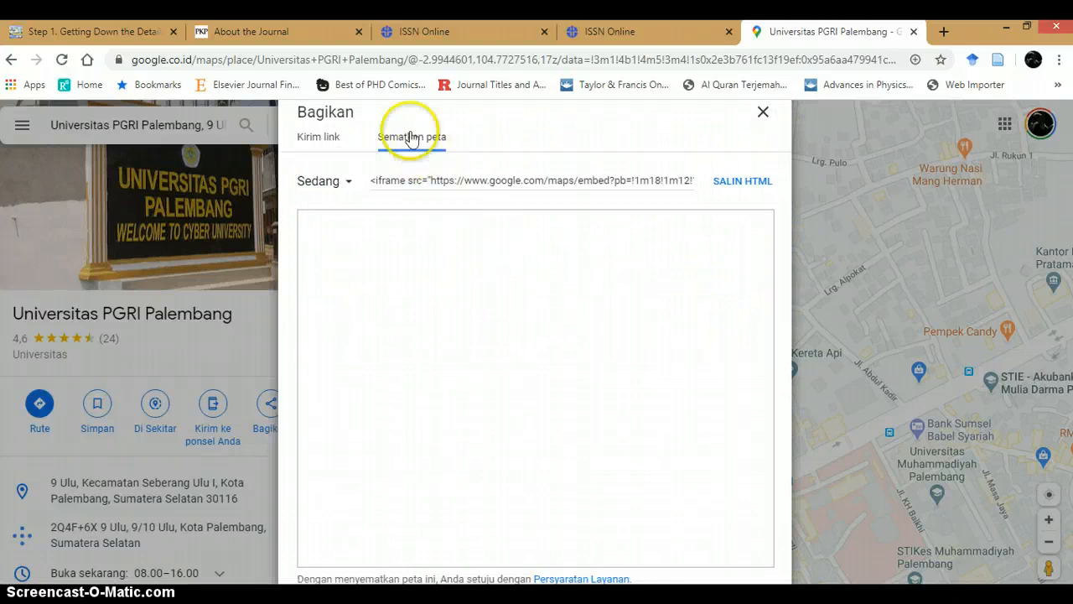
pyautogui.click(344, 184)
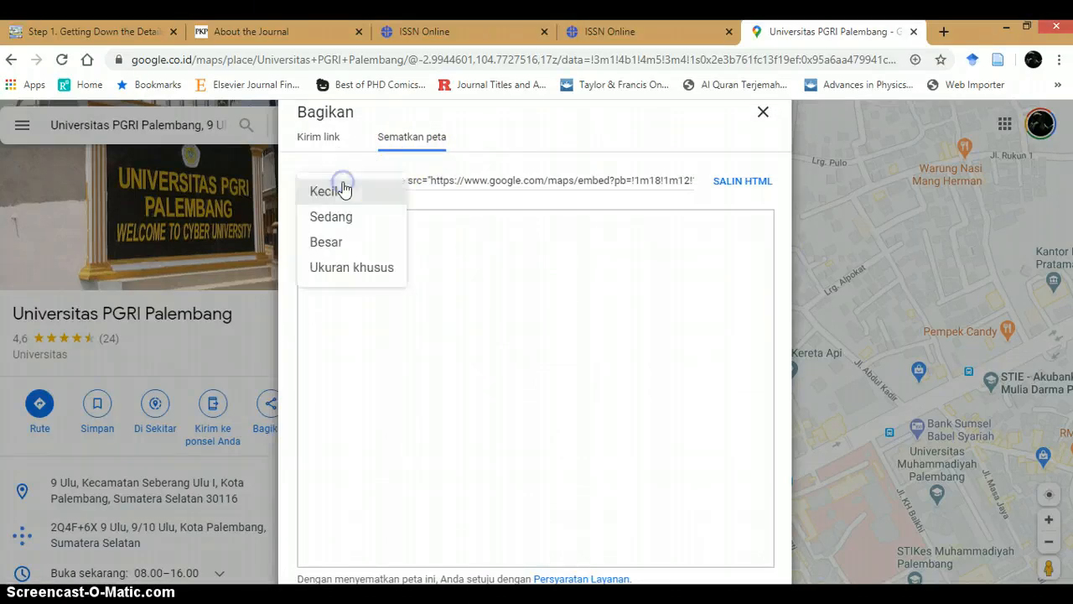
pyautogui.click(346, 196)
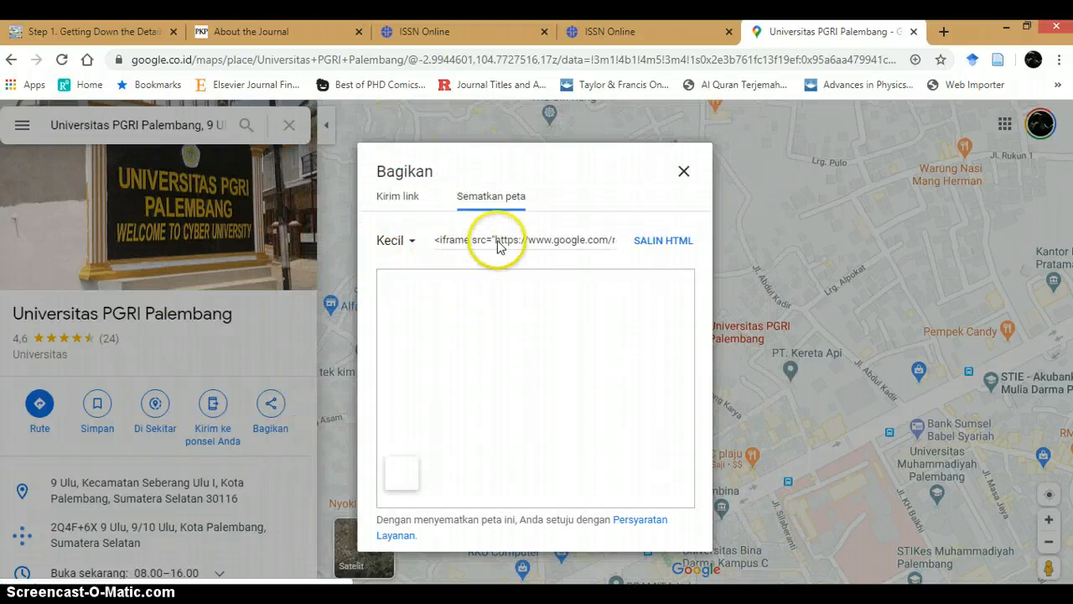
pyautogui.click(500, 243)
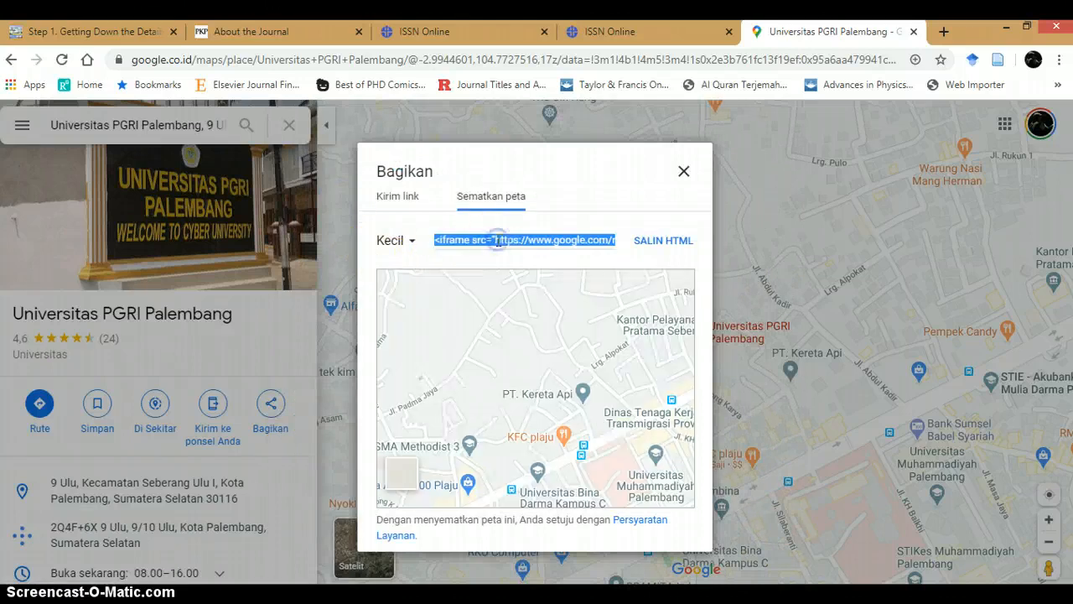
pyautogui.click(653, 249)
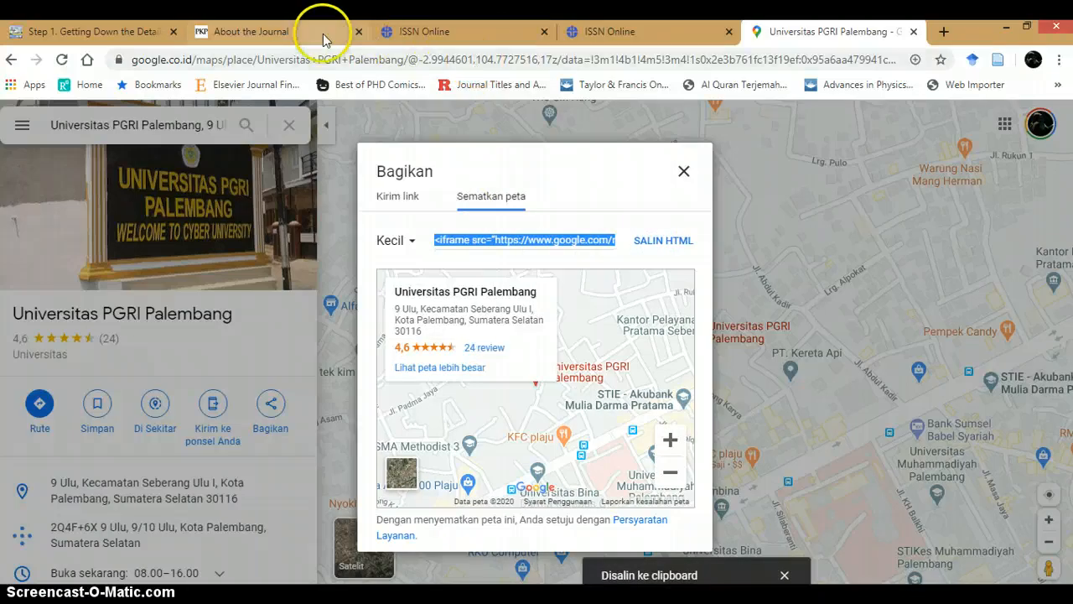
# Step: Paste the copied map embed code at the end of the Mailing Address's HTML source and update it
pyautogui.click(224, 39)
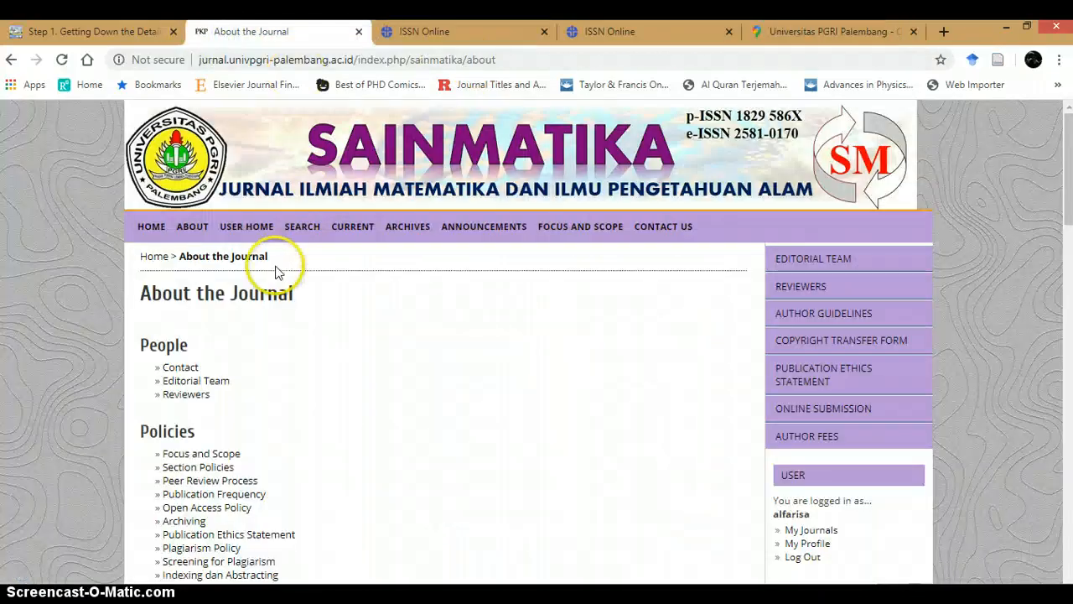
pyautogui.click(97, 38)
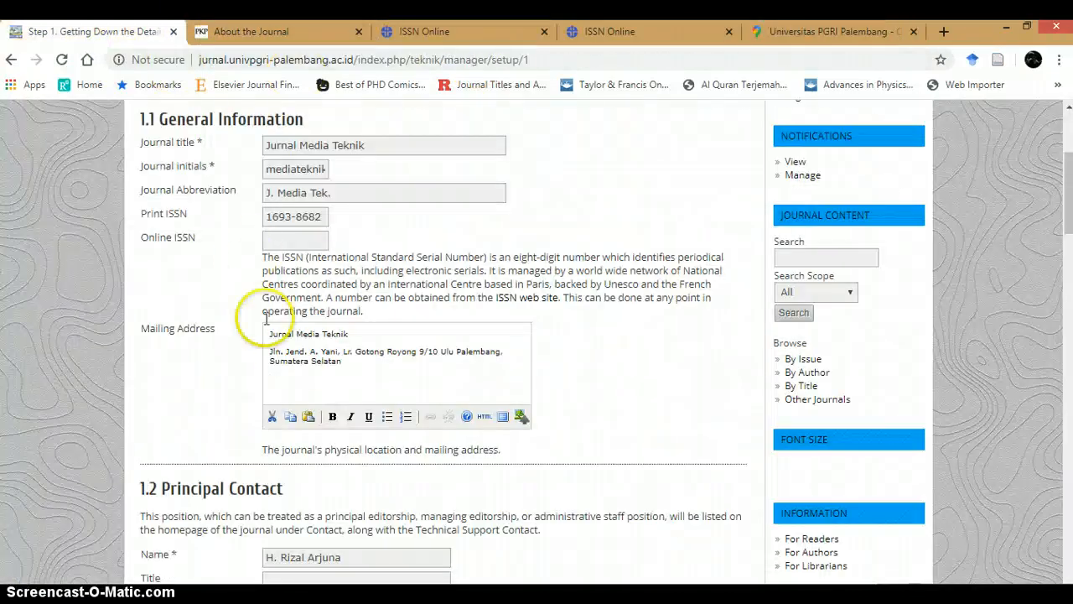
pyautogui.scroll(1, 283, 346)
pyautogui.scroll(-1, 282, 349)
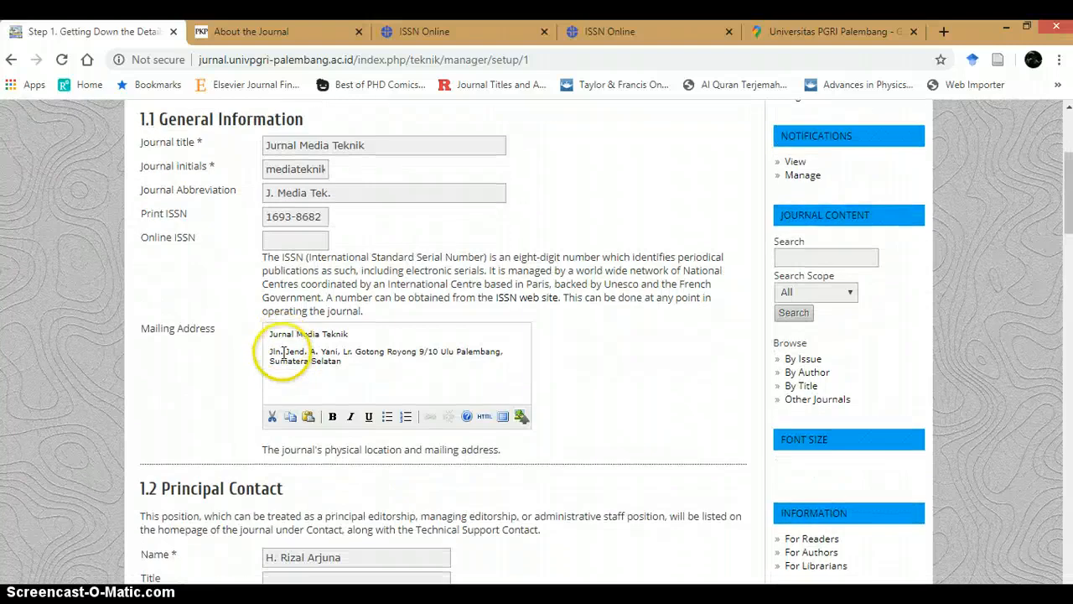
pyautogui.click(286, 378)
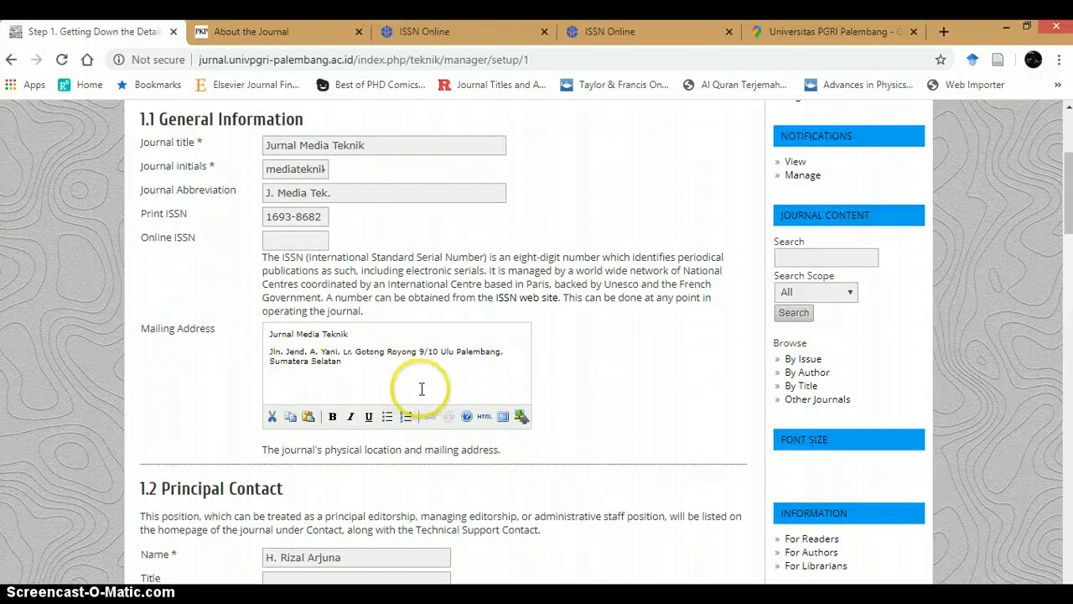
pyautogui.click(485, 419)
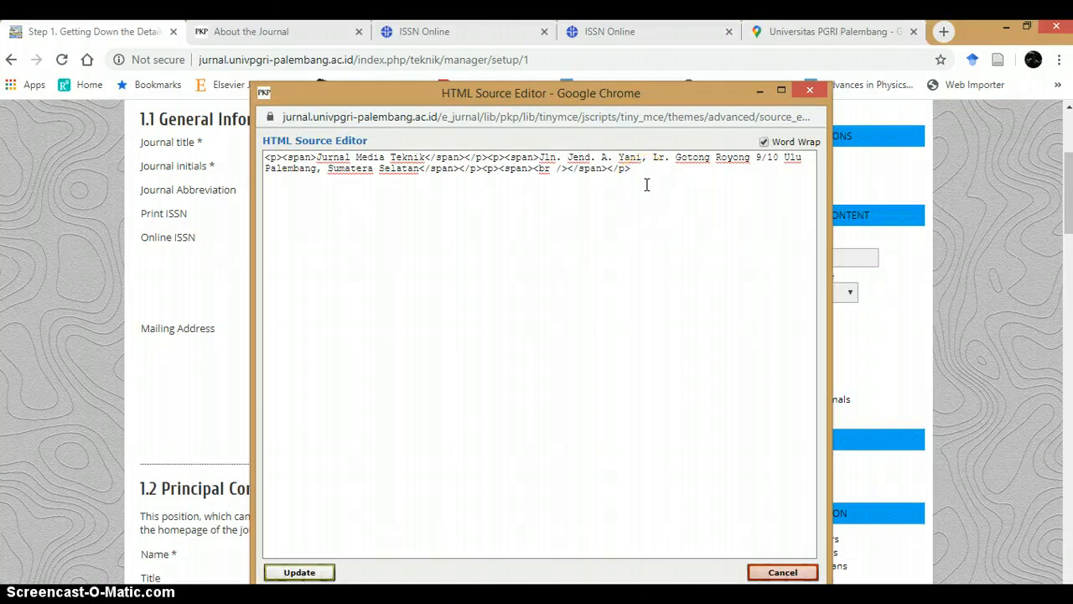
pyautogui.hotkey('ctrl', 'v')
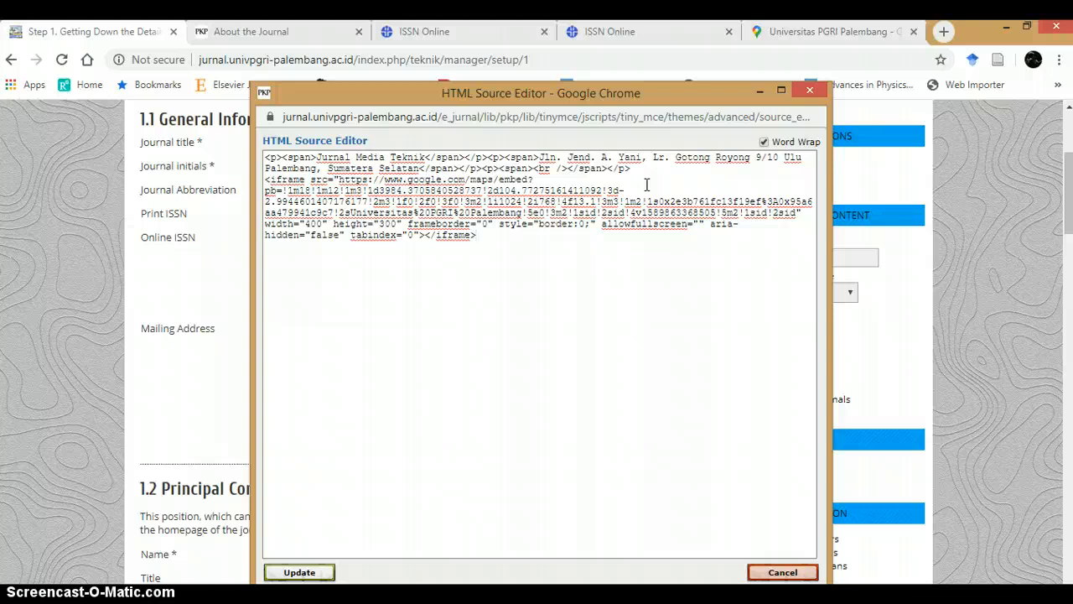
pyautogui.click(312, 573)
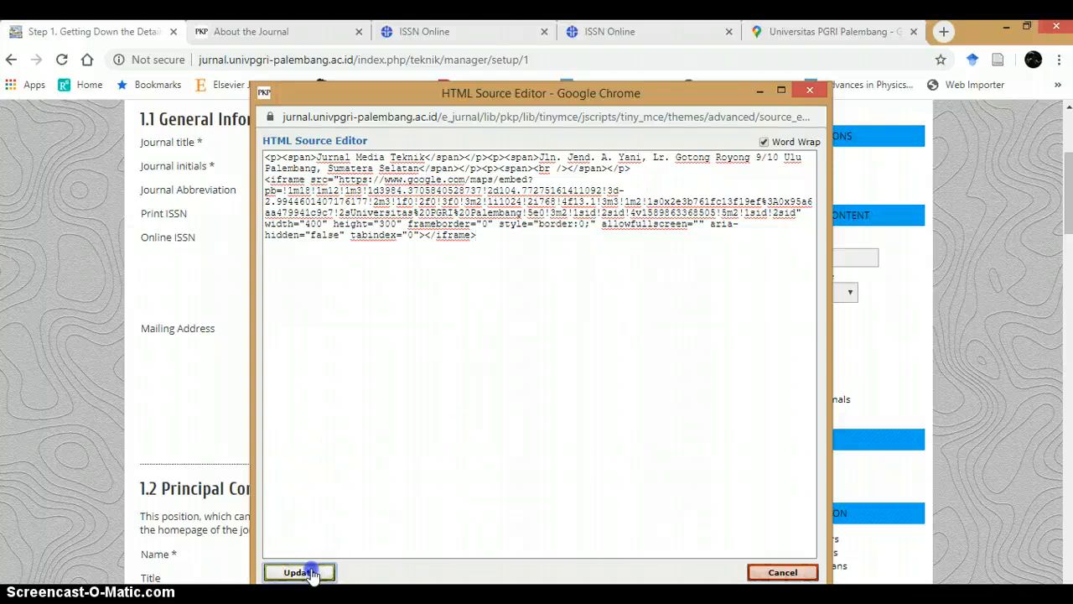
# Step: Make the mailing address's first line, Jurnal Media Teknik, bold
pyautogui.scroll(-1, 421, 296)
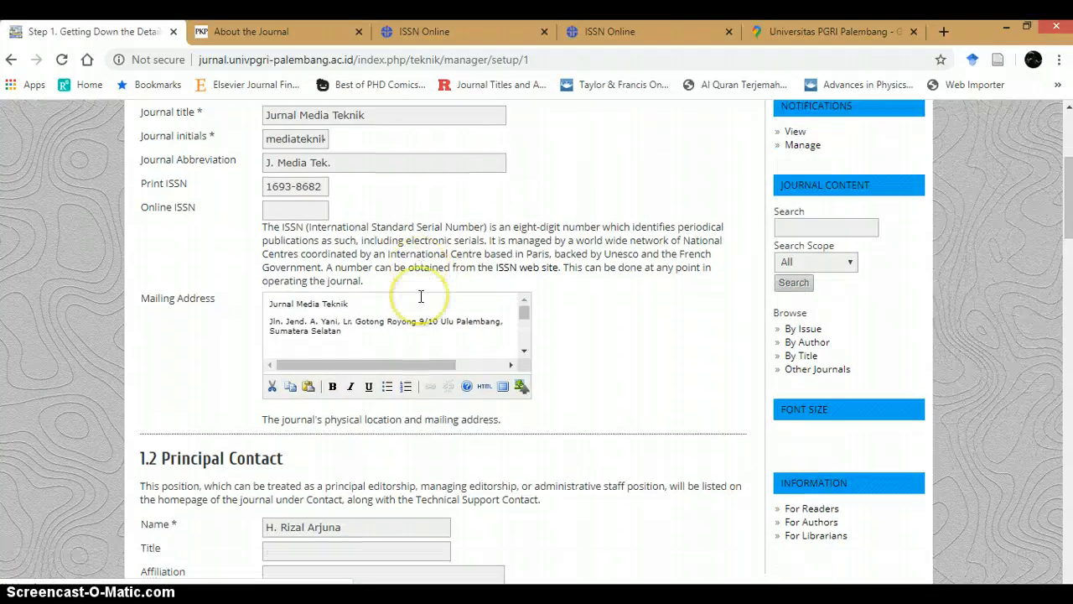
pyautogui.scroll(-3, 421, 296)
pyautogui.scroll(3, 421, 293)
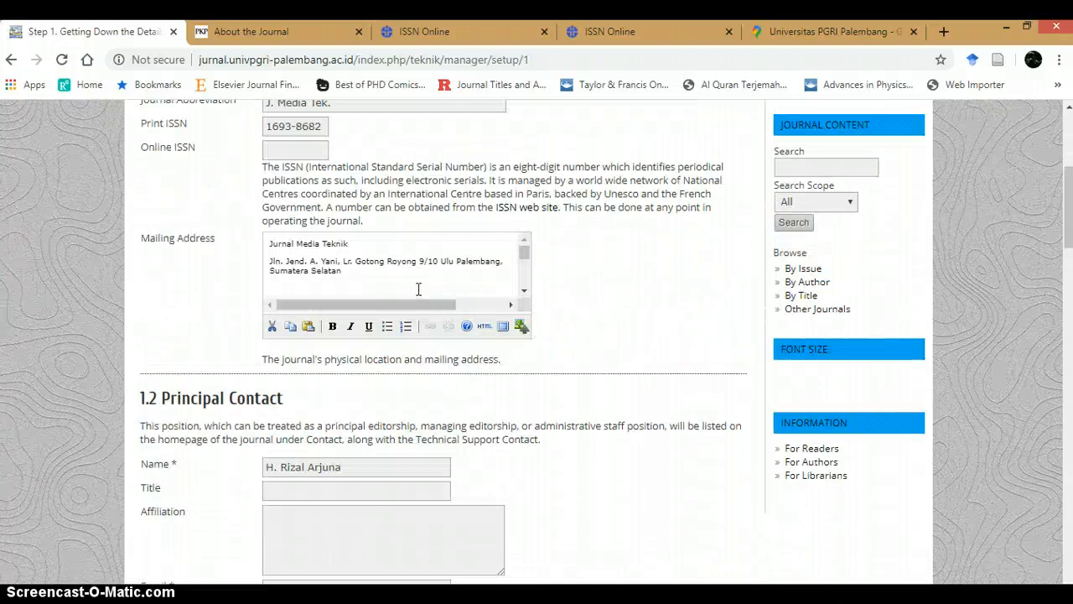
pyautogui.click(419, 266)
pyautogui.scroll(-1, 402, 266)
pyautogui.scroll(1, 397, 263)
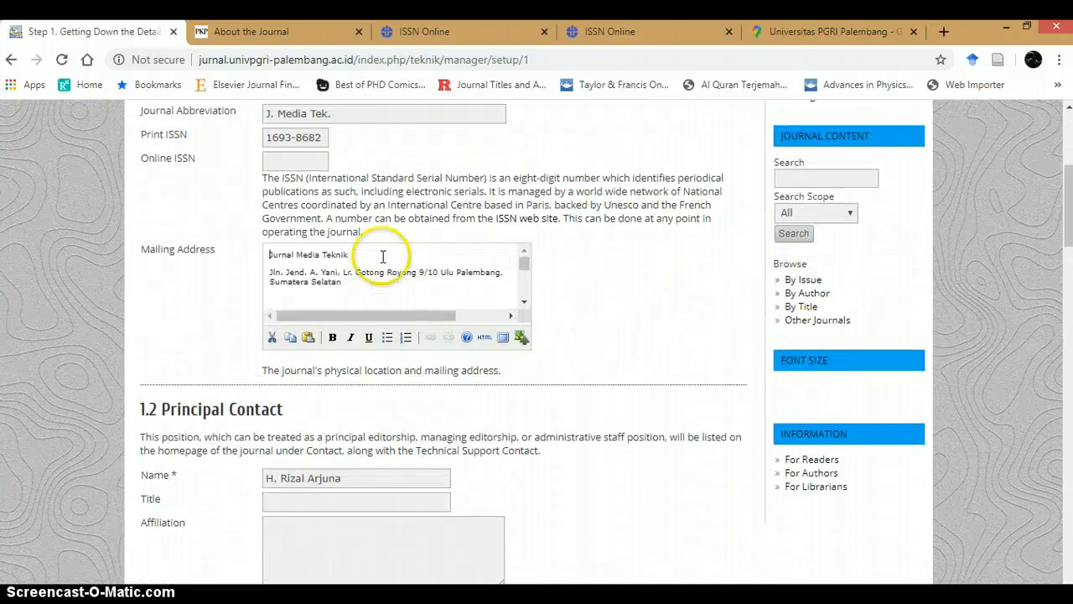
pyautogui.scroll(-2, 378, 260)
pyautogui.scroll(2, 373, 285)
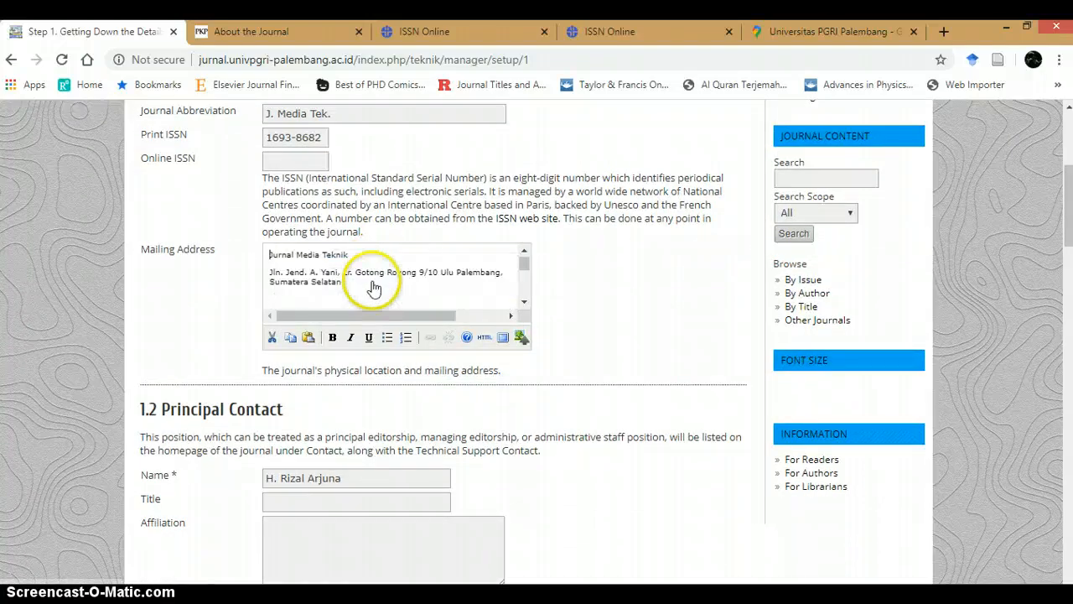
pyautogui.moveTo(352, 254); pyautogui.dragTo(266, 262)
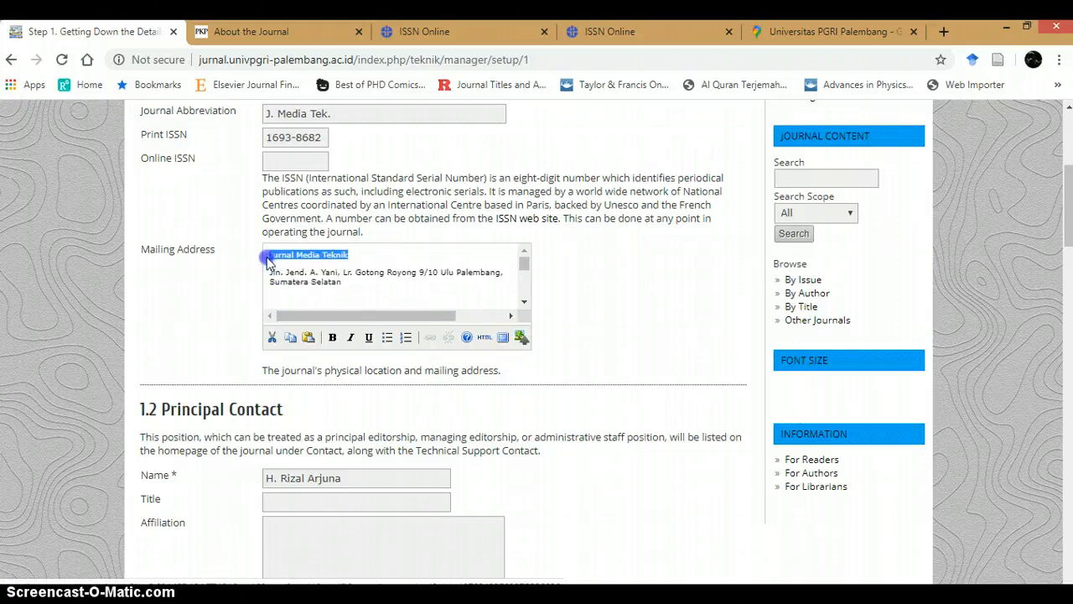
pyautogui.click(332, 337)
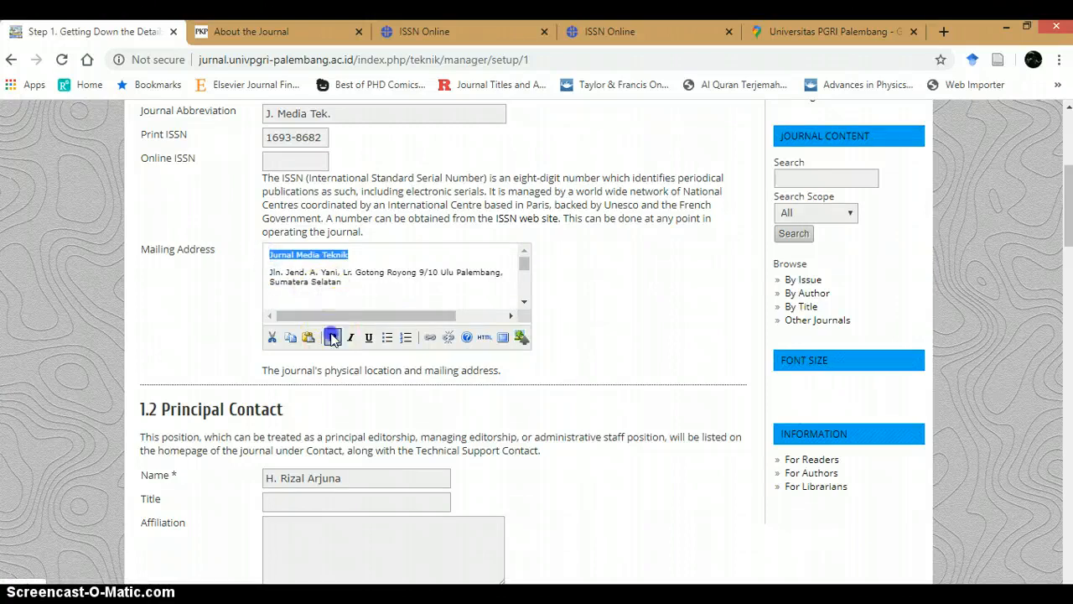
pyautogui.click(372, 284)
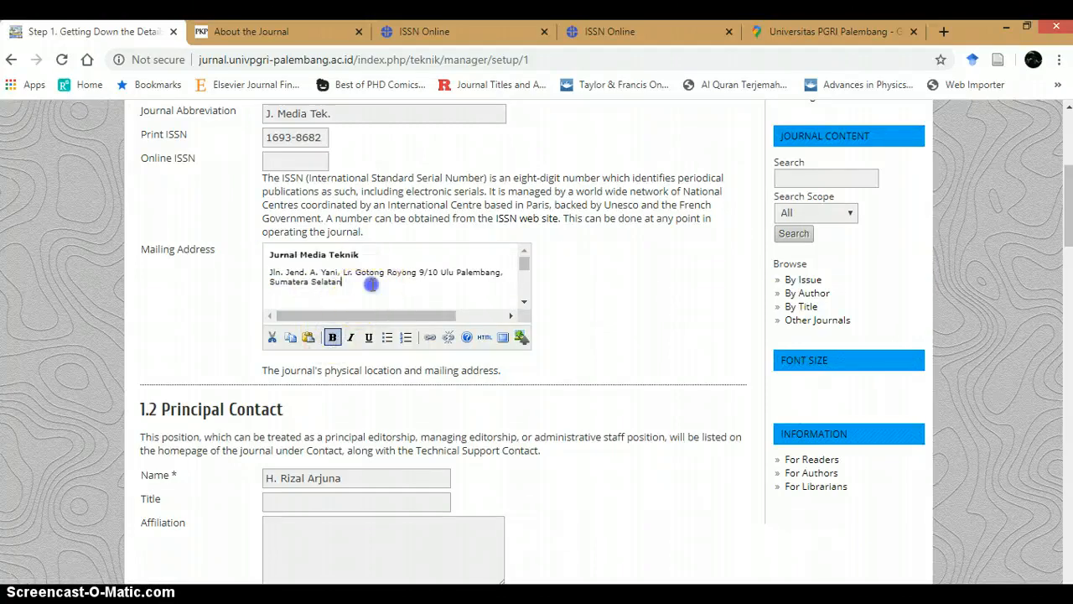
# Step: Paste the clipboard contents into the mailing address after the journal's name
pyautogui.click(373, 264)
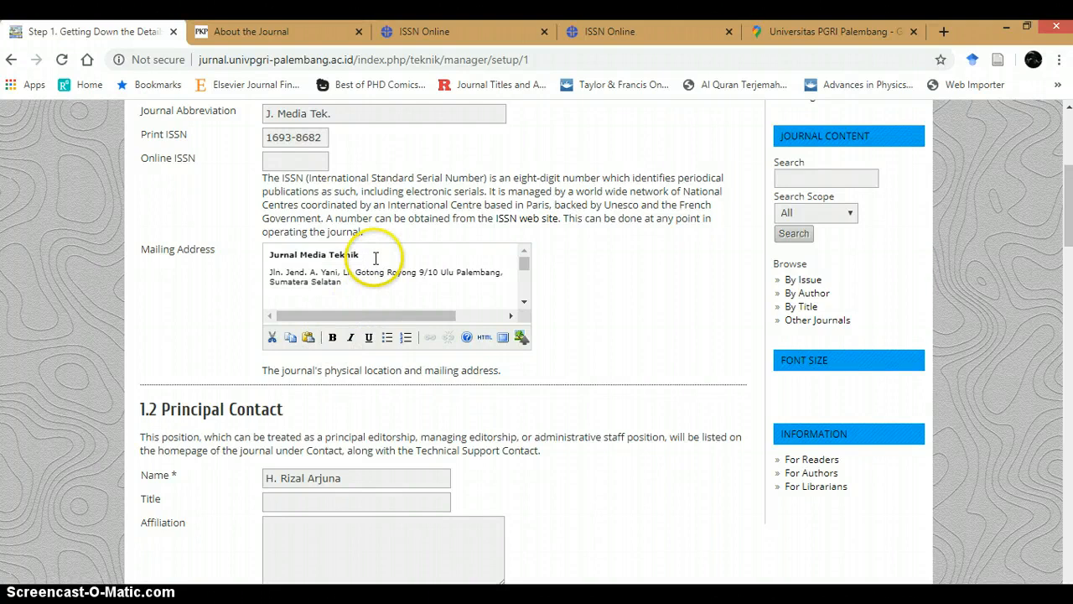
pyautogui.hotkey('ctrl', 'v')
pyautogui.click(375, 275)
pyautogui.scroll(-5, 374, 279)
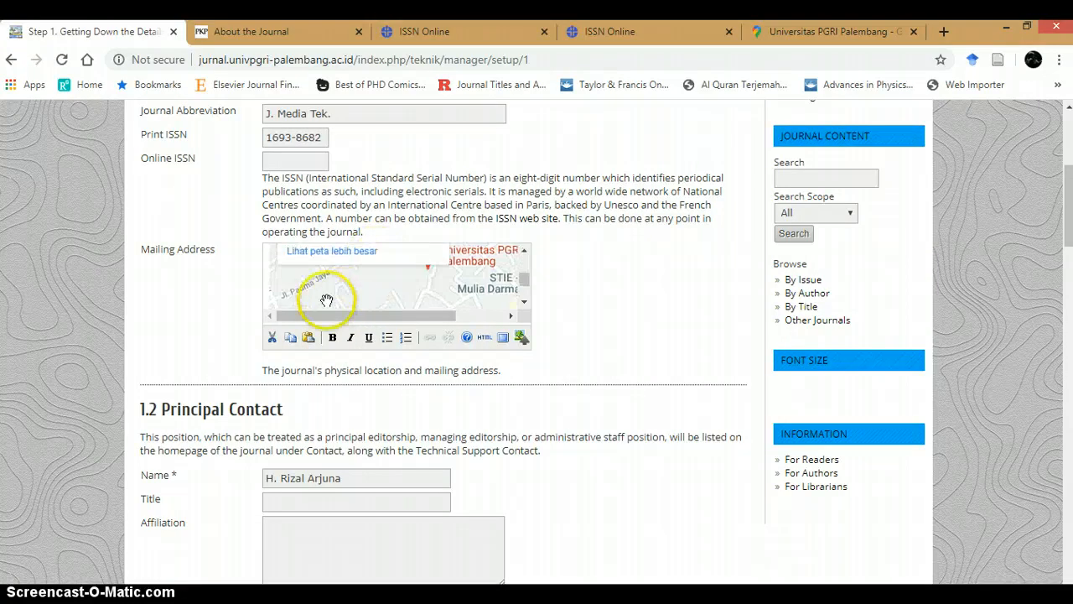
pyautogui.click(350, 240)
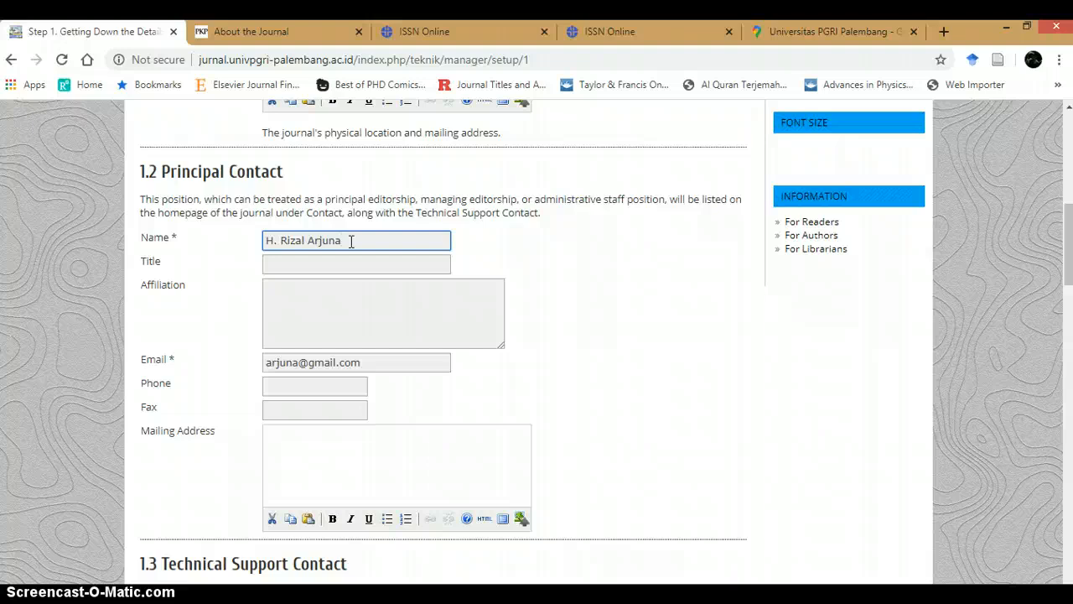
# Step: Enter UNiversitas PGRI Palembang as the principal contact's affiliation
pyautogui.click(310, 265)
pyautogui.scroll(-3, 315, 285)
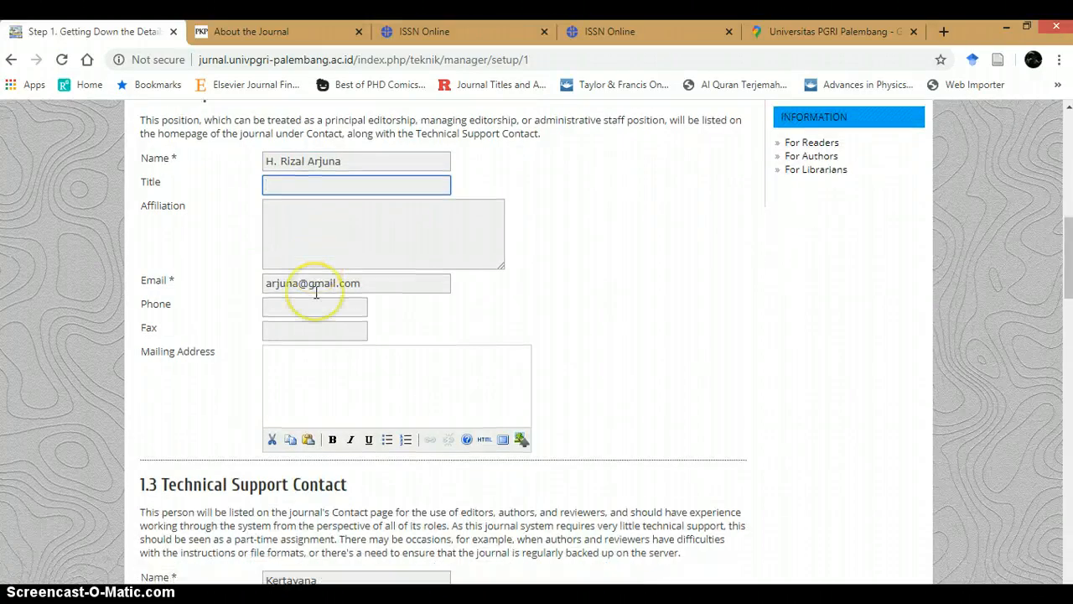
pyautogui.click(302, 209)
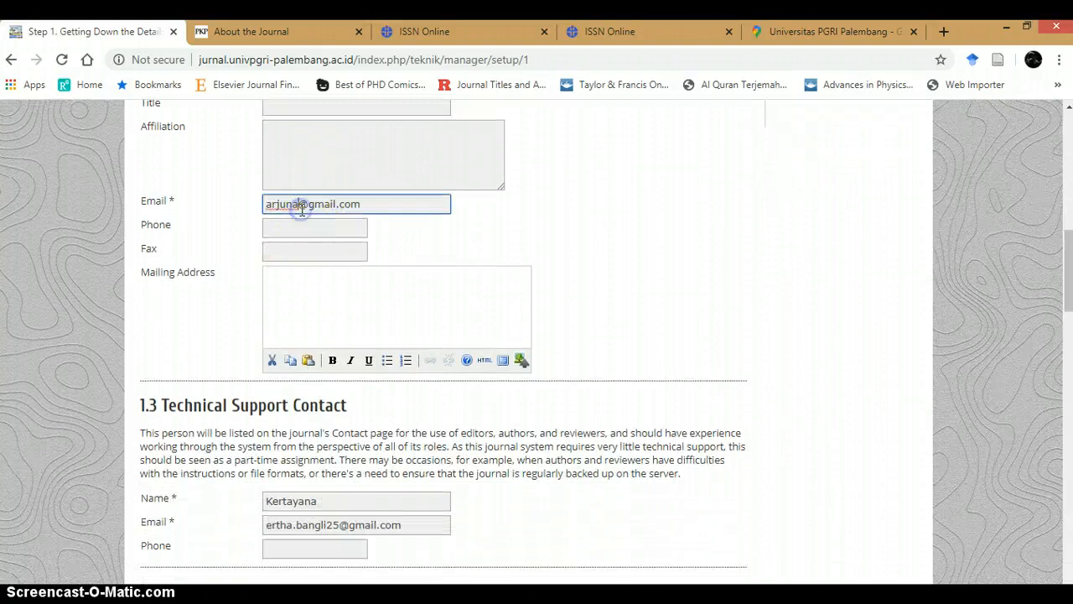
pyautogui.scroll(-2, 300, 211)
pyautogui.scroll(5, 310, 269)
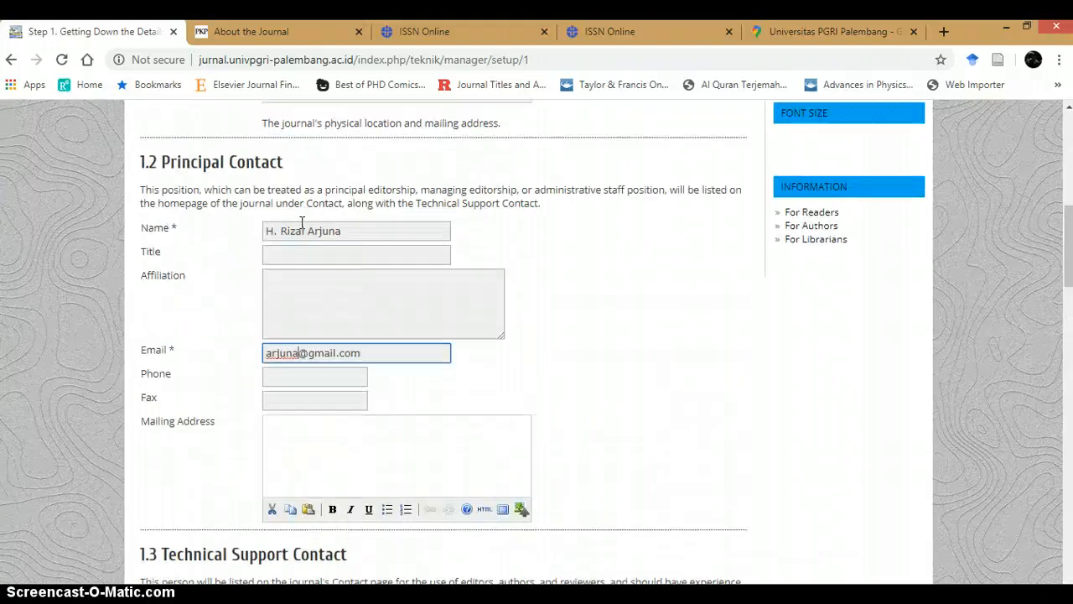
pyautogui.click(317, 299)
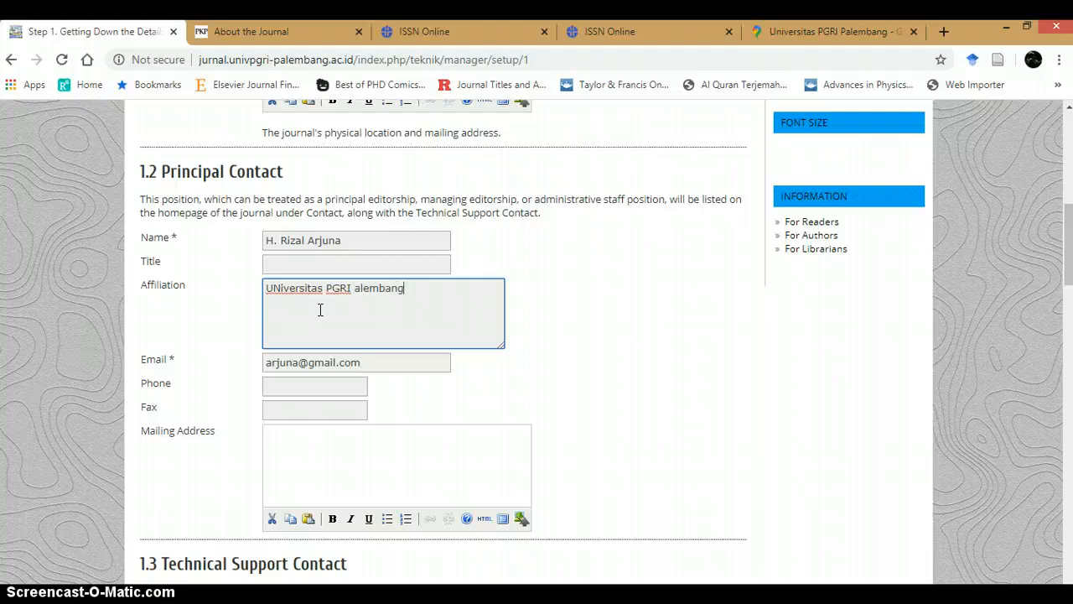
pyautogui.click(356, 287)
pyautogui.write('P')
pyautogui.click(304, 345)
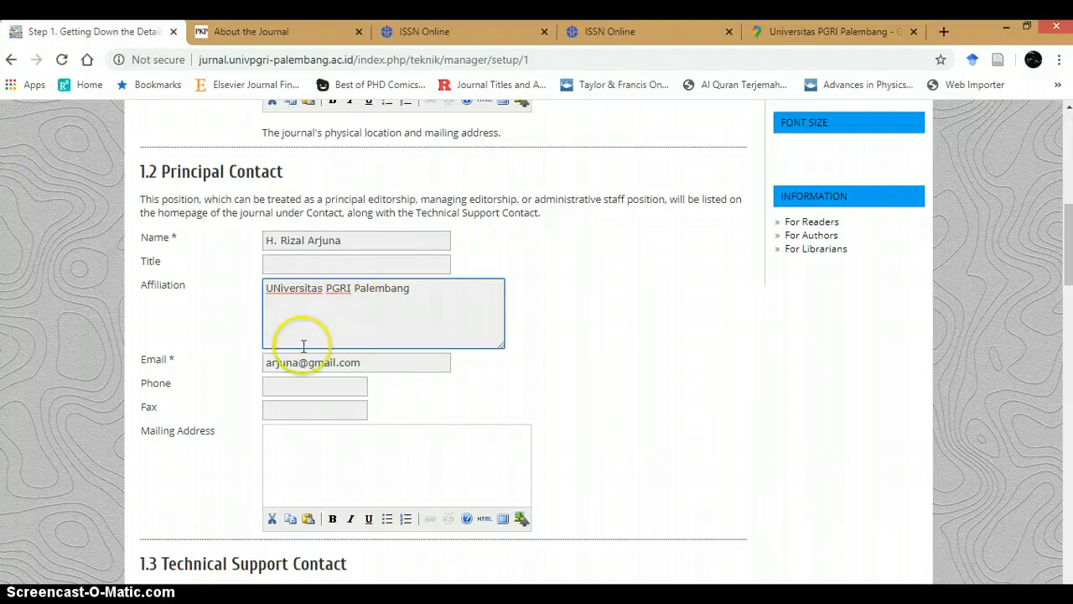
# Step: Enter Faculty of Engineering, Universitas PGRI Palembang as the publisher note
pyautogui.scroll(-3, 297, 350)
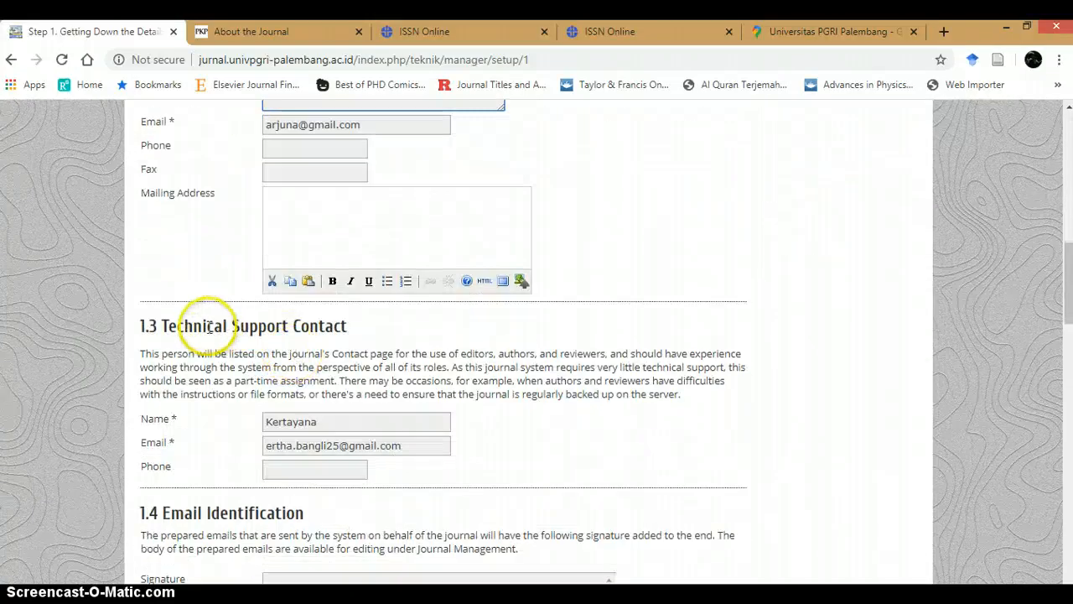
pyautogui.scroll(-2, 209, 329)
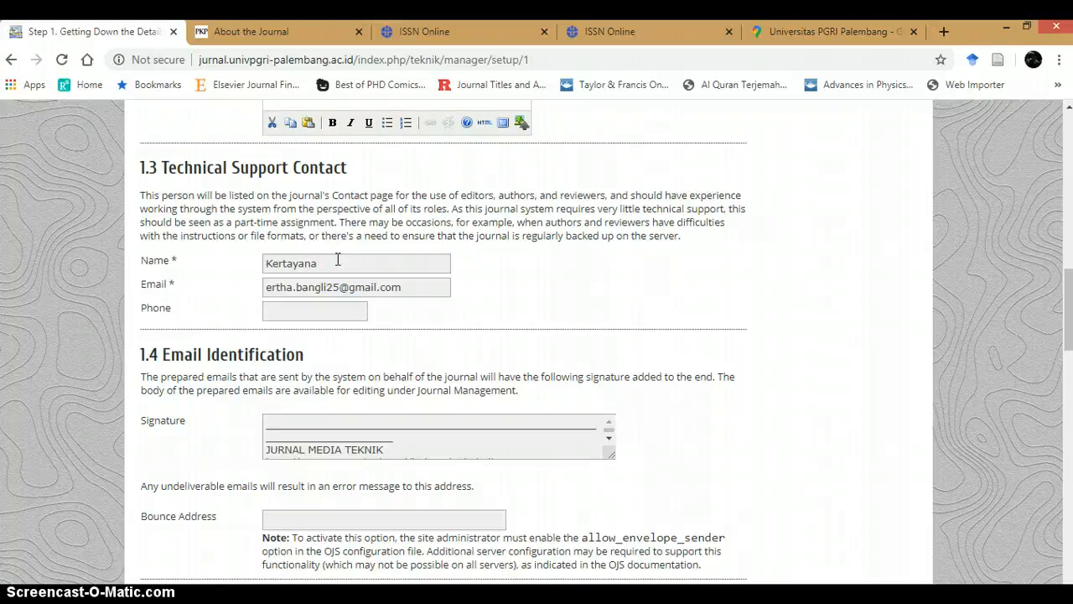
pyautogui.scroll(-3, 300, 295)
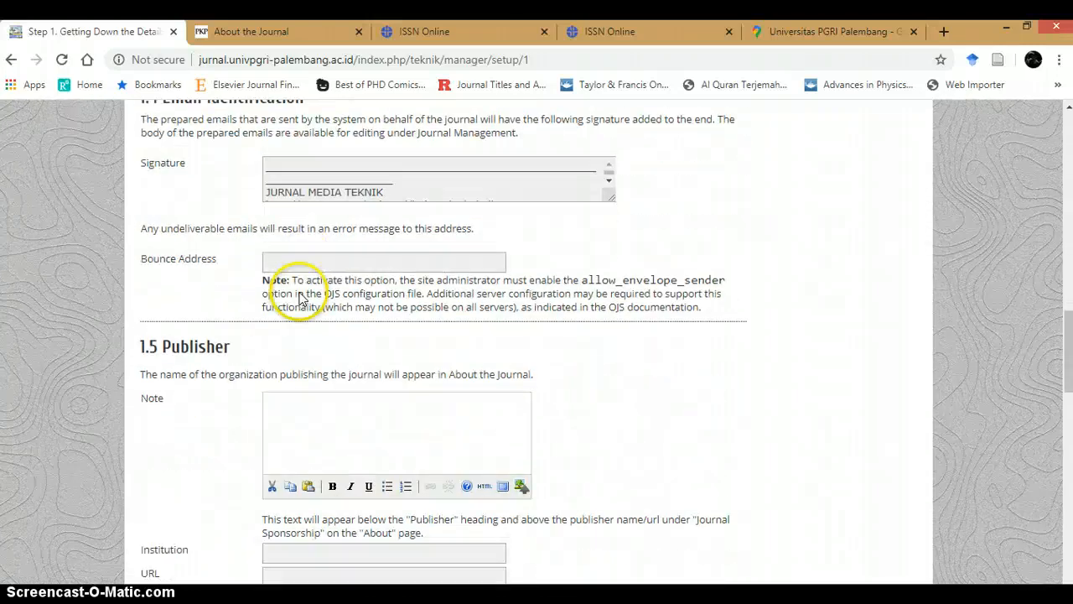
pyautogui.scroll(-1, 300, 295)
pyautogui.click(281, 361)
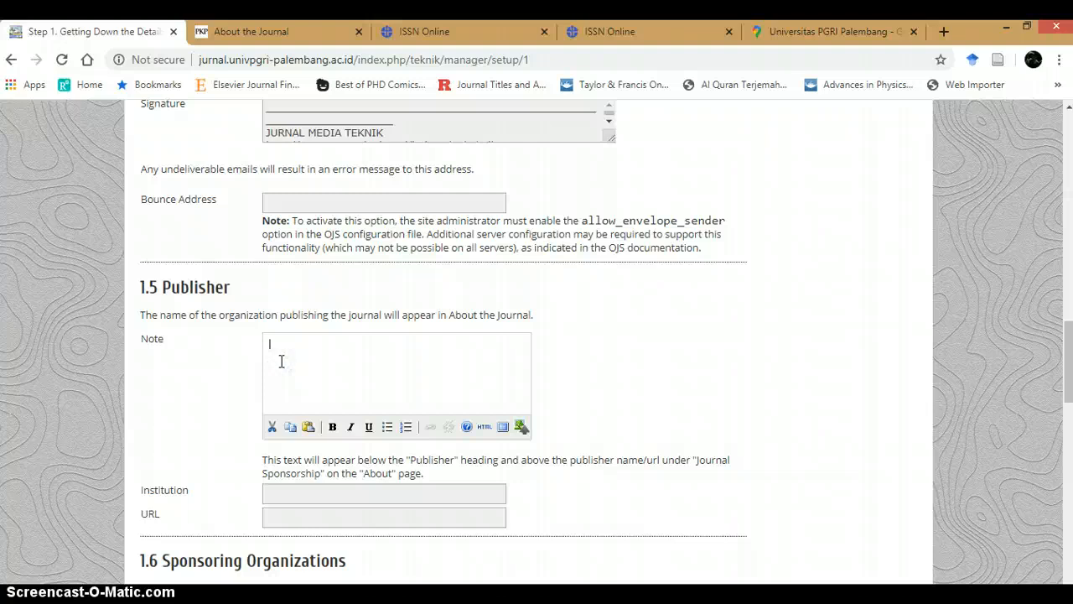
pyautogui.scroll(-1, 281, 362)
pyautogui.scroll(1, 293, 356)
pyautogui.click(302, 352)
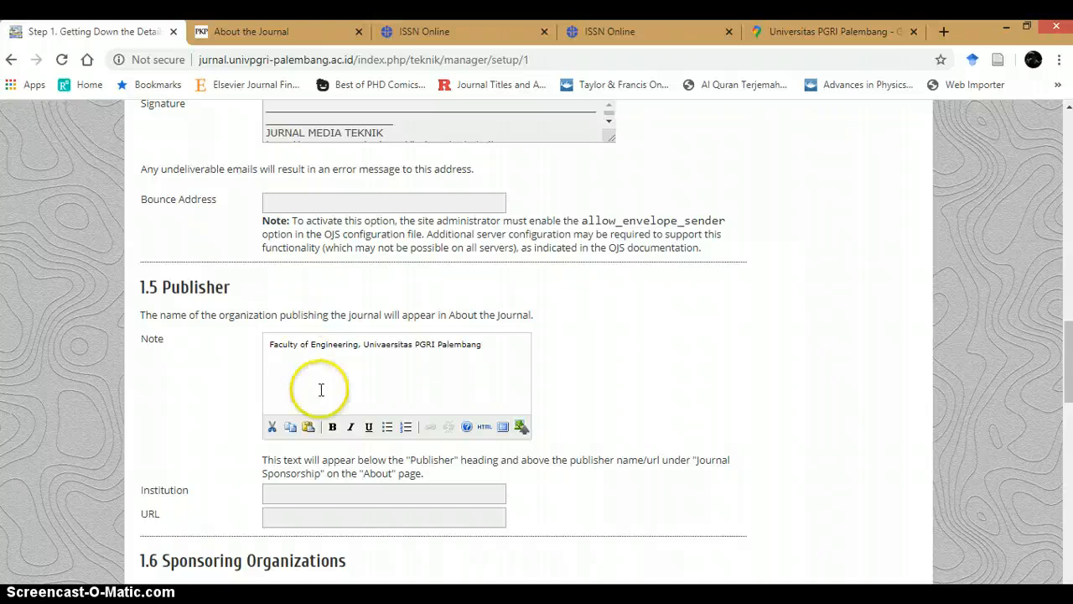
pyautogui.click(345, 491)
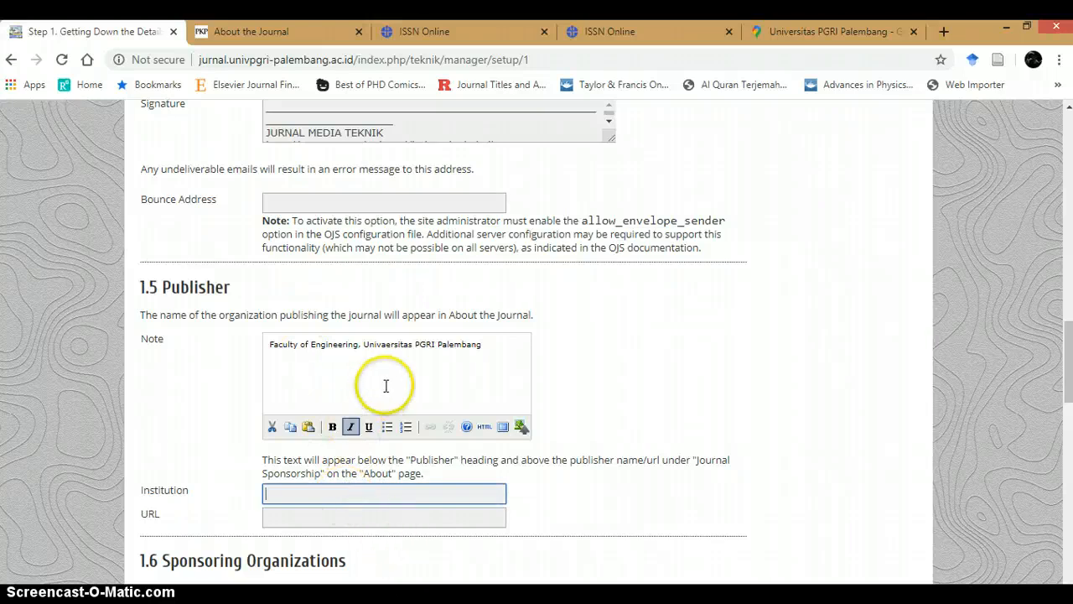
pyautogui.click(390, 351)
pyautogui.press('BackSpace')
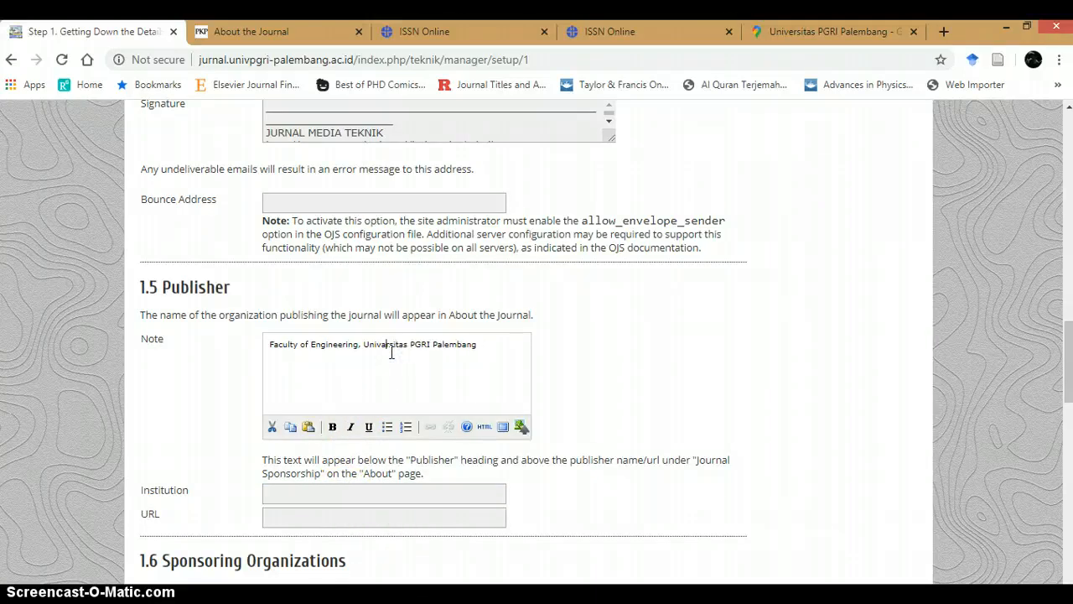
# Step: Copy Universitas PGRI Palembang from the publisher note into the publisher's Institution field
pyautogui.click(487, 344)
pyautogui.moveTo(486, 344); pyautogui.dragTo(368, 346)
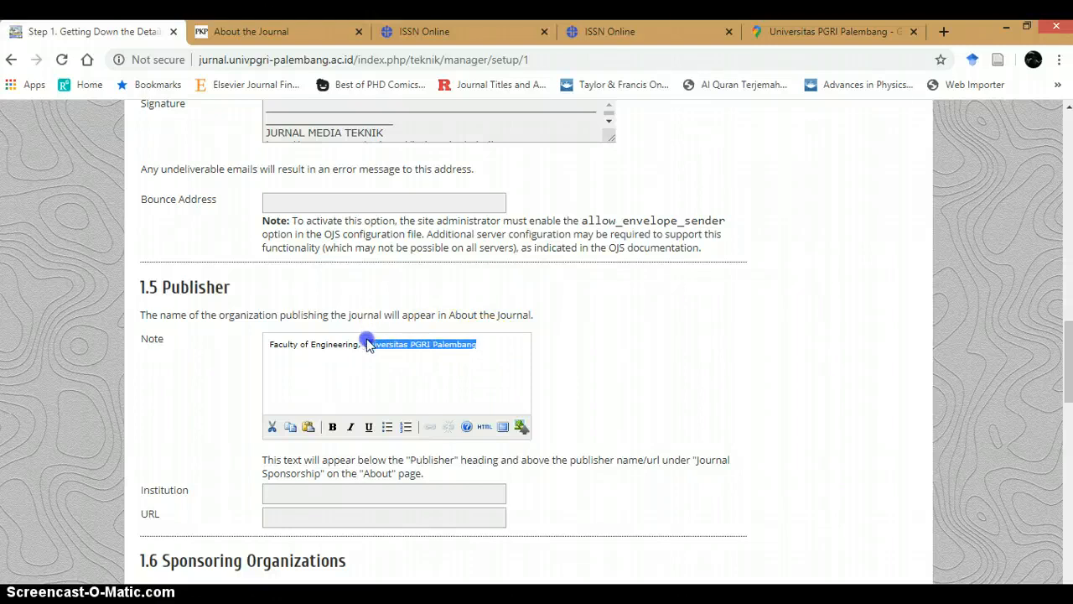
pyautogui.hotkey('ctrl', 'c')
pyautogui.click(335, 493)
pyautogui.hotkey('ctrl', 'v')
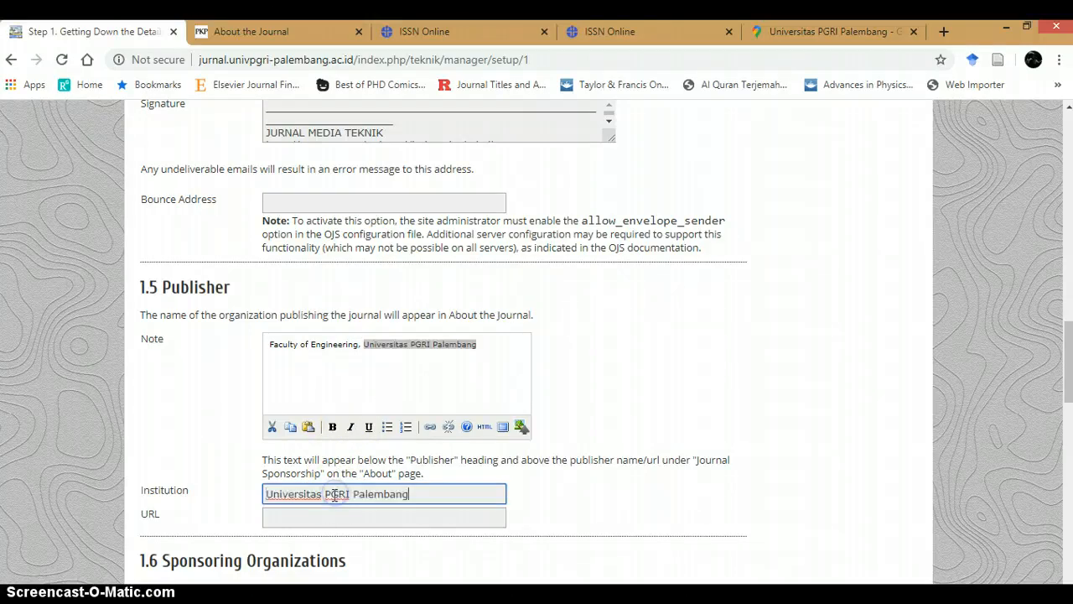
# Step: Set the publisher's URL to univpgri-palembang.ac.id, copying the domain from the browser's address suggestions
pyautogui.click(322, 515)
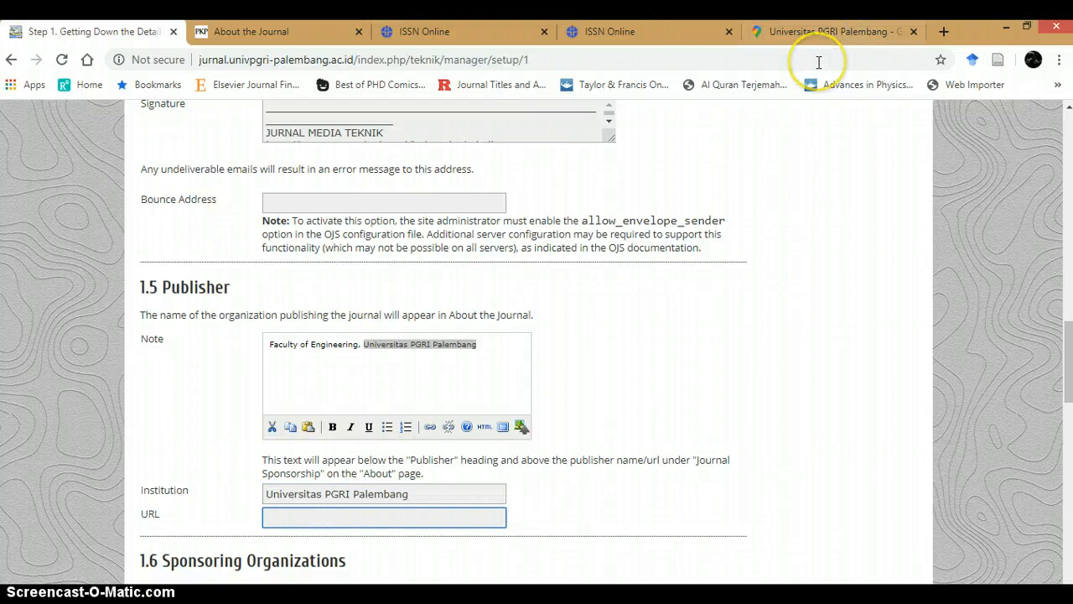
pyautogui.click(825, 32)
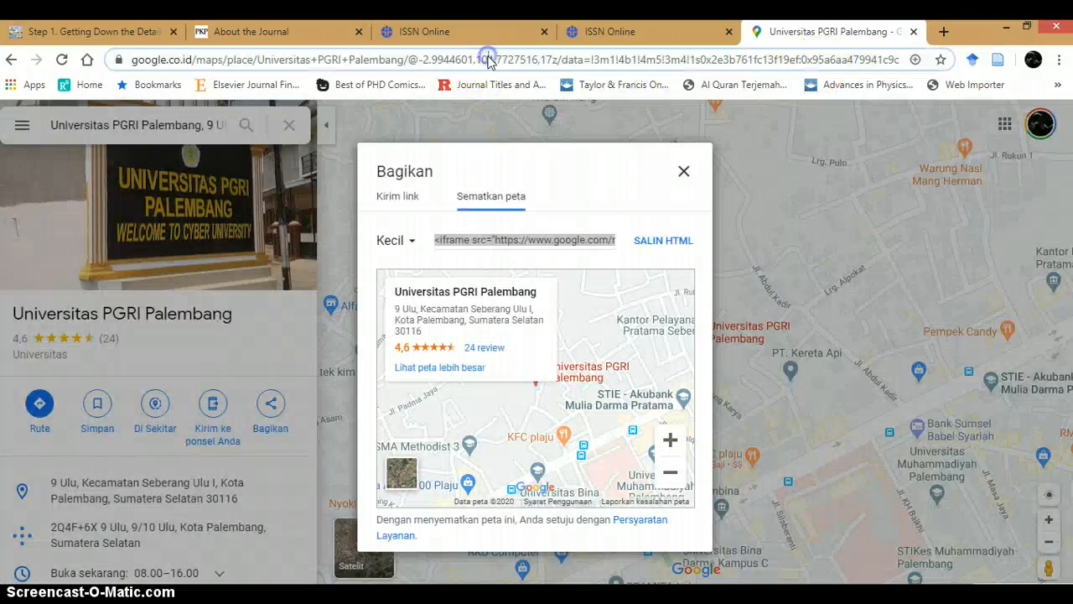
pyautogui.click(489, 60)
pyautogui.write('uni')
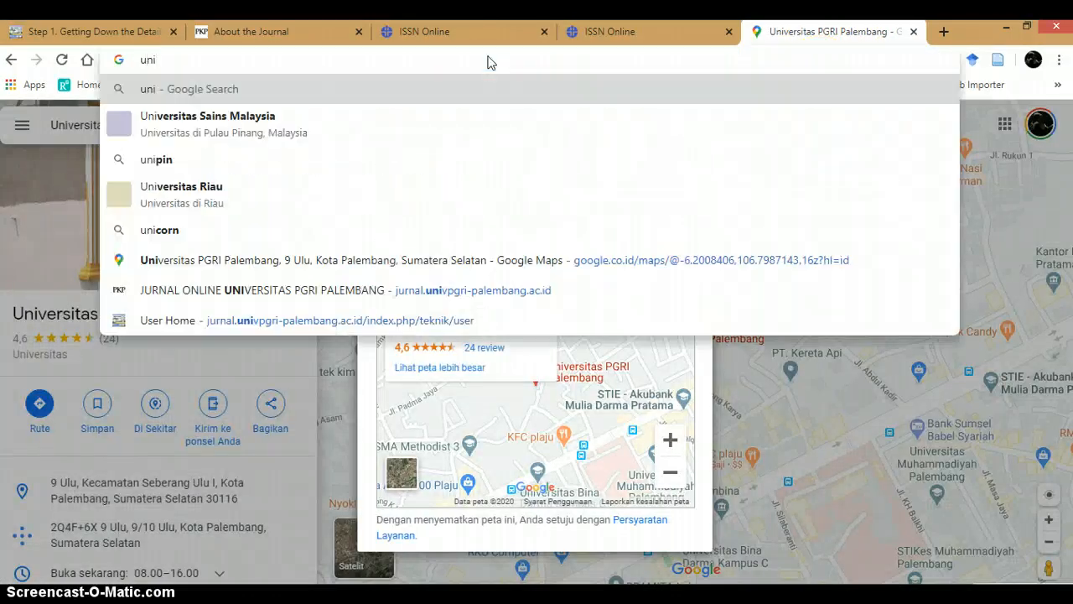
pyautogui.press('Down')
pyautogui.press('Down')
pyautogui.press('Down')
pyautogui.press('Down')
pyautogui.press('Down')
pyautogui.press('Down')
pyautogui.press('Down')
pyautogui.press('Down')
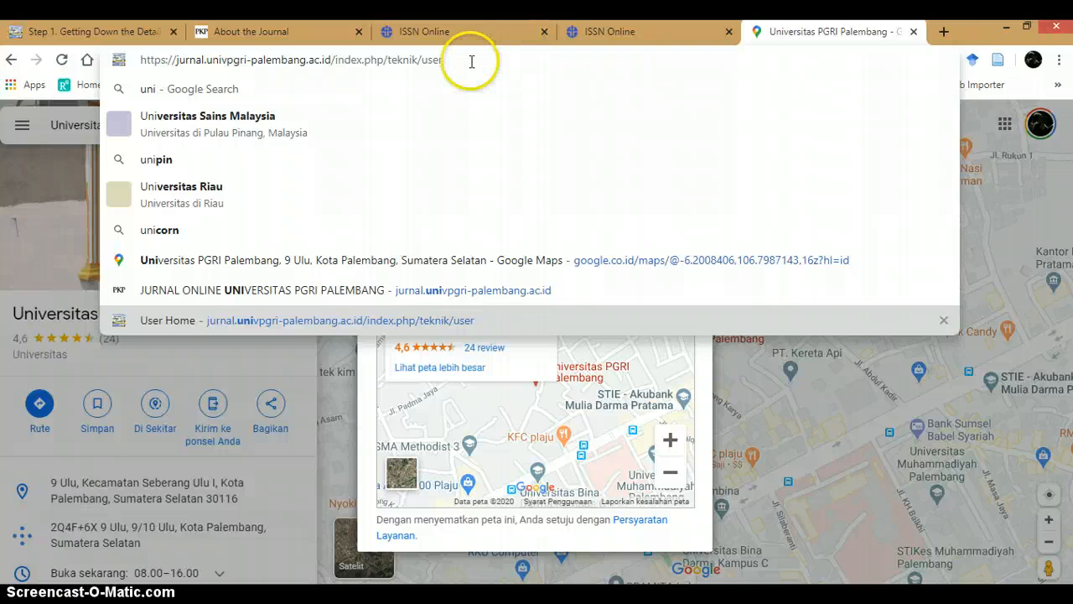
pyautogui.moveTo(207, 59); pyautogui.dragTo(329, 59)
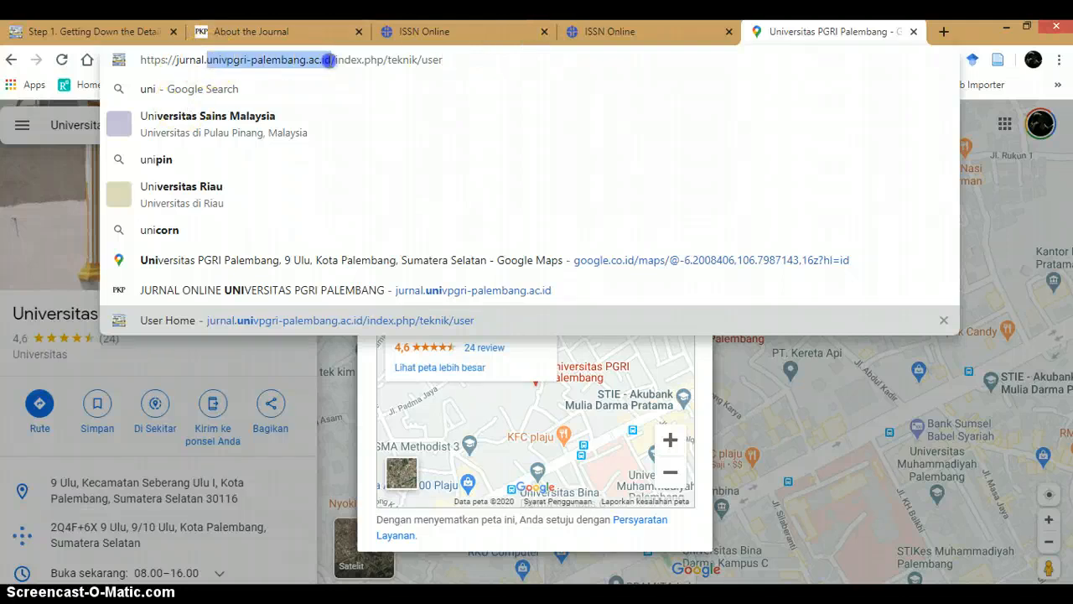
pyautogui.click(259, 30)
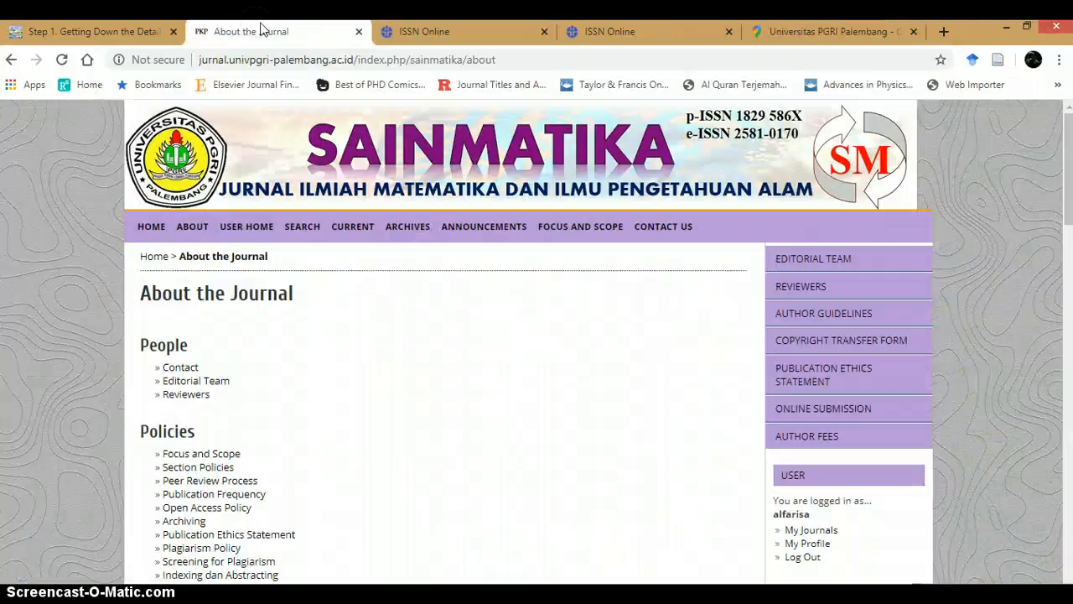
pyautogui.click(141, 31)
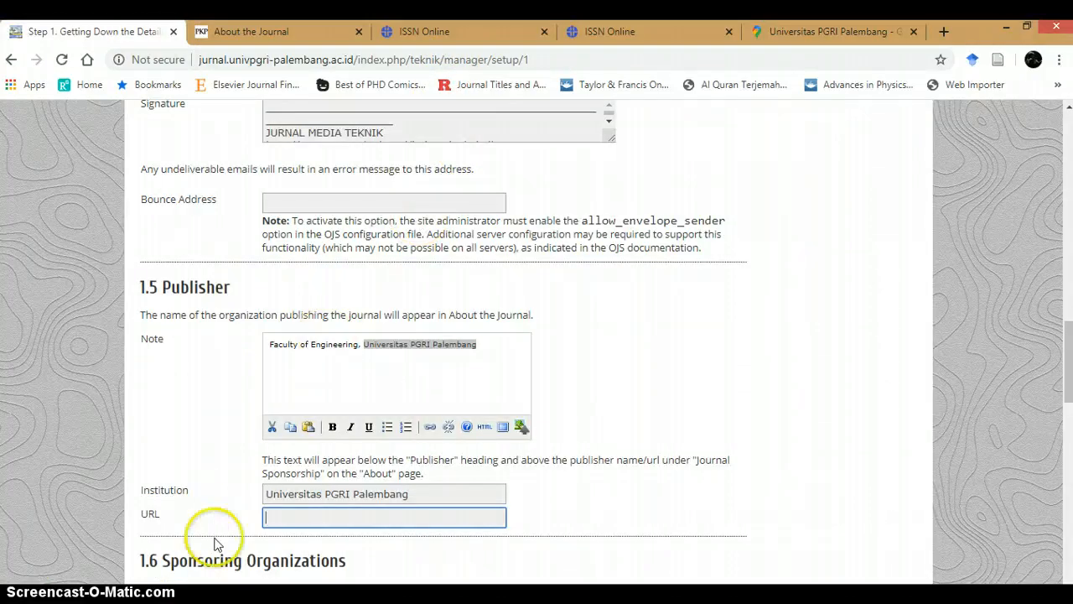
pyautogui.hotkey('ctrl', 'v')
# Step: Scroll through the Sponsoring Organizations and Sources of Support sections to inspect their fields
pyautogui.scroll(-5, 268, 486)
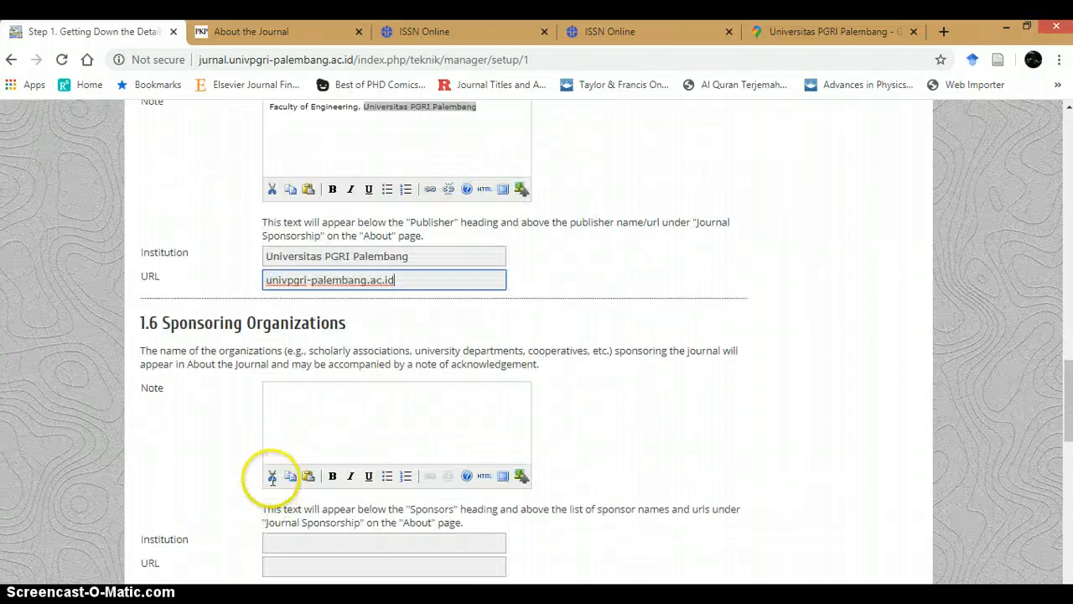
pyautogui.scroll(-3, 307, 395)
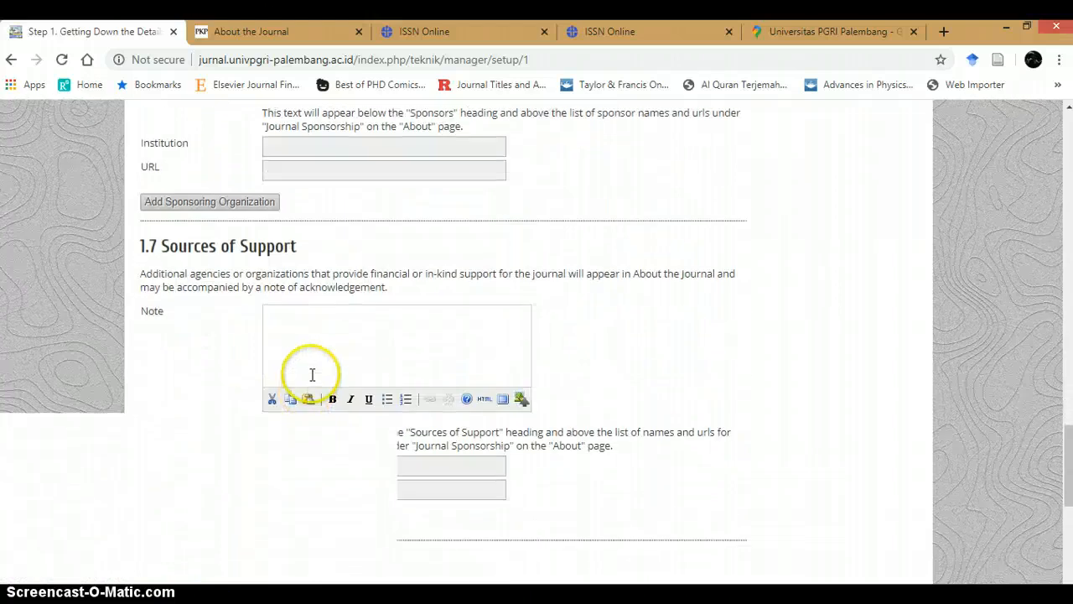
pyautogui.scroll(-2, 319, 347)
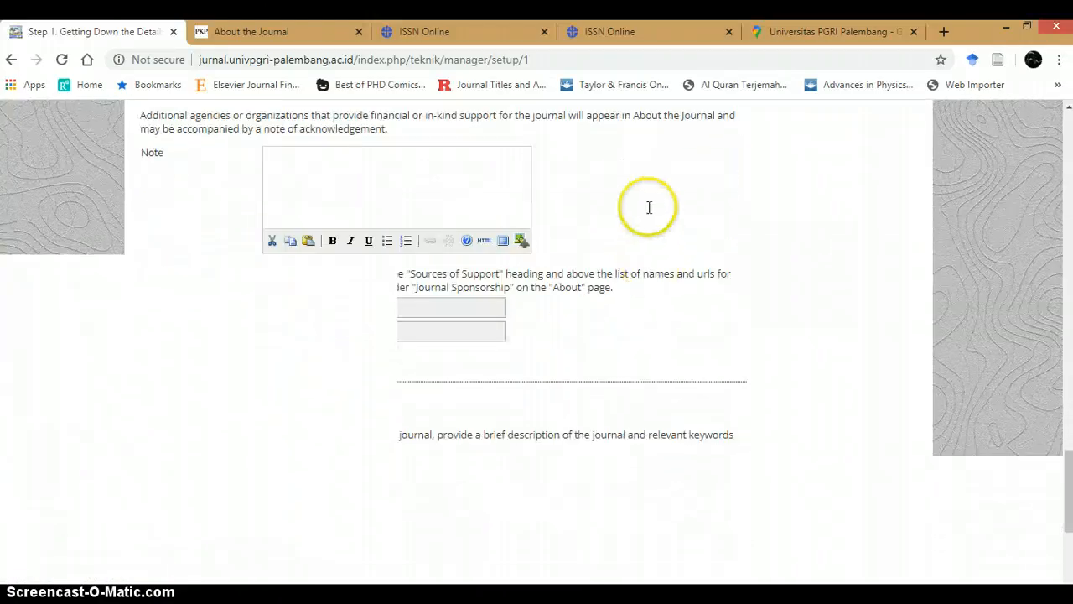
pyautogui.click(444, 208)
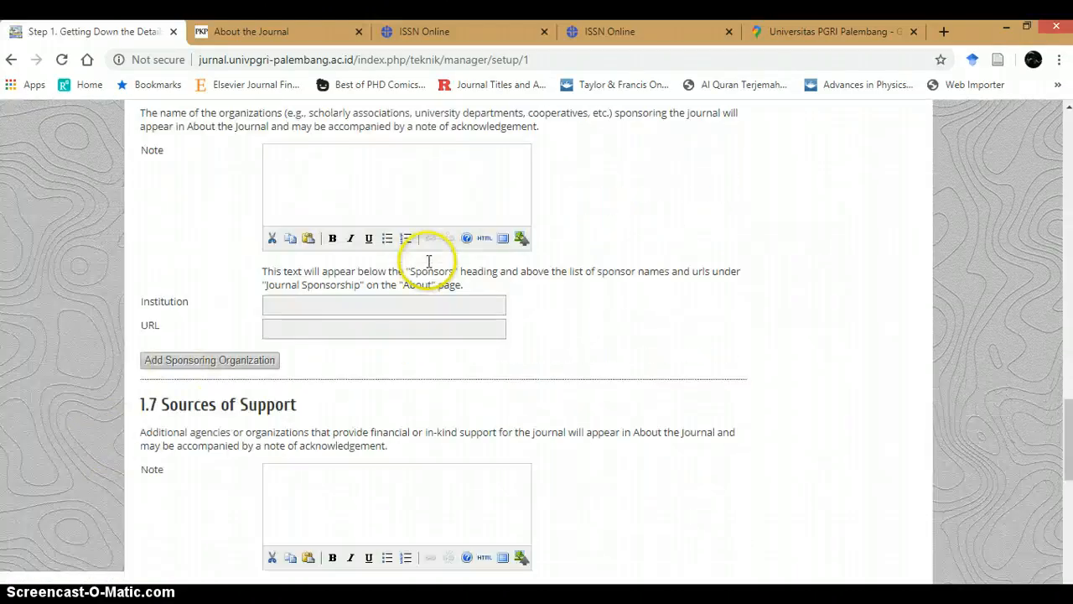
pyautogui.scroll(3, 259, 326)
pyautogui.click(290, 284)
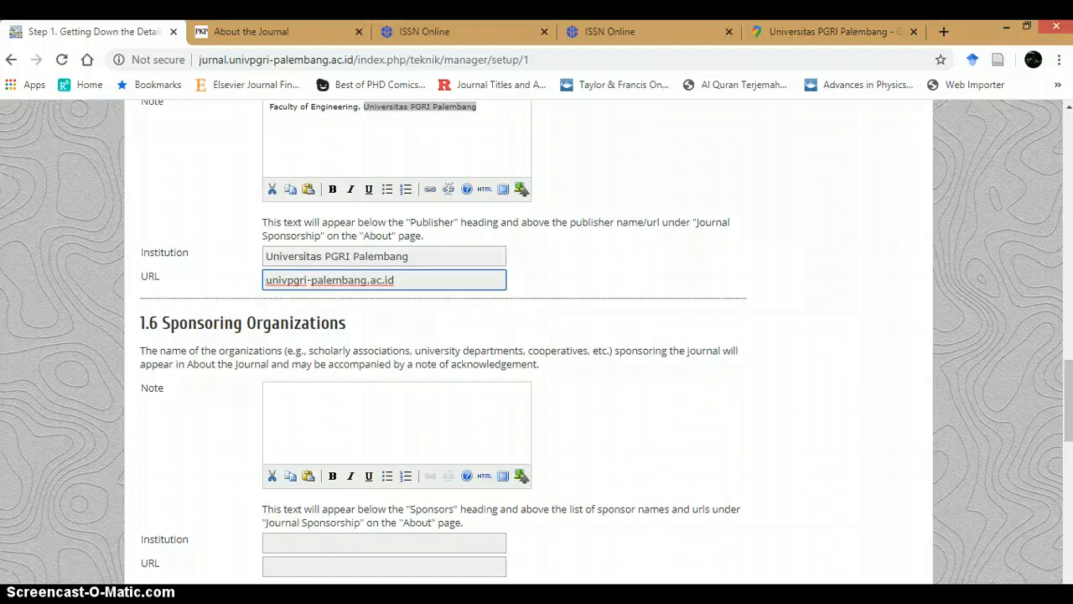
pyautogui.click(466, 382)
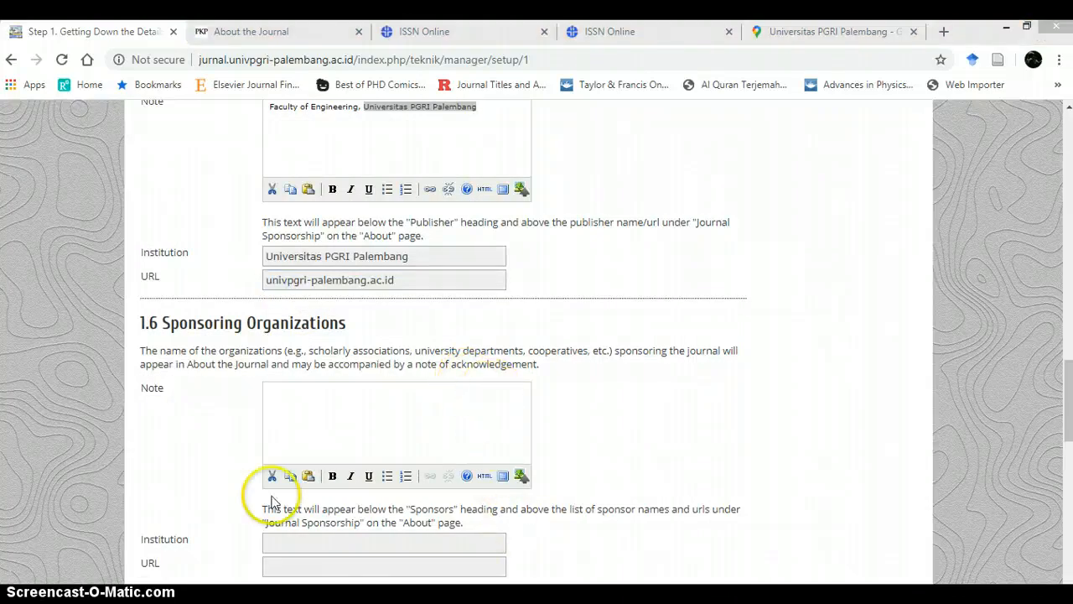
pyautogui.hotkey('alt', 'Tab')
pyautogui.hotkey('alt', 'Tab')
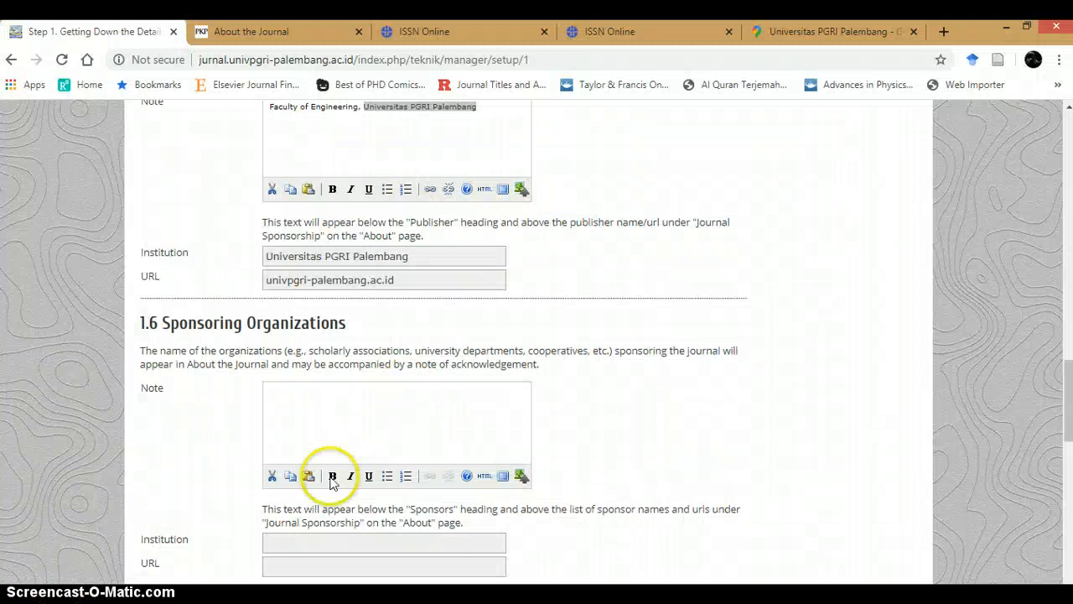
# Step: Following the PDF guide, enter We thank to Universitas PGRI Palembang to the support as the Sources of Support note
pyautogui.scroll(-4, 352, 436)
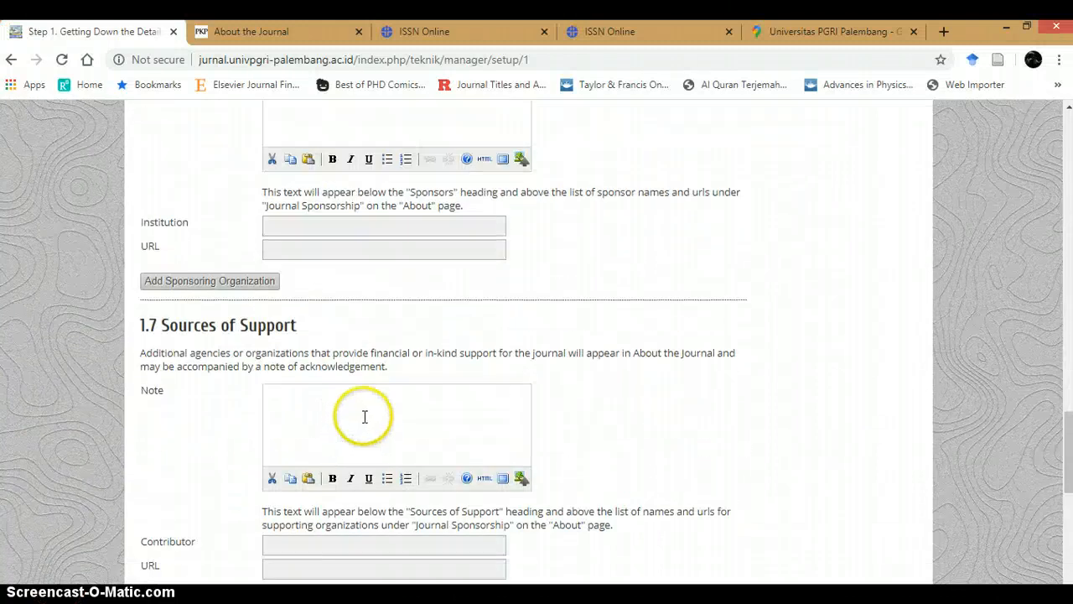
pyautogui.scroll(-1, 364, 417)
pyautogui.click(384, 328)
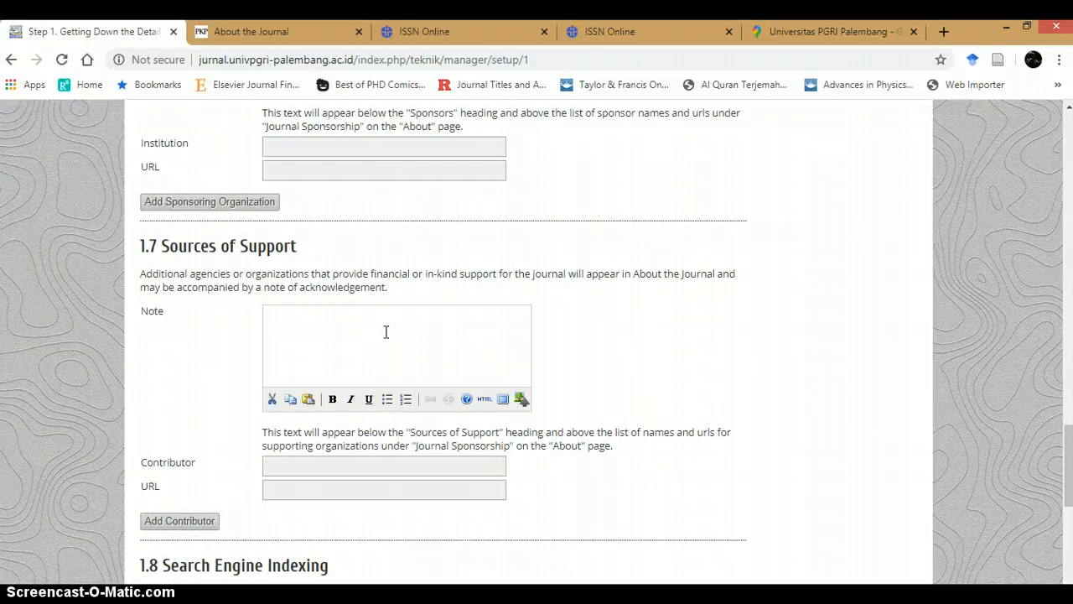
pyautogui.hotkey('alt', 'Tab')
pyautogui.scroll(3, 411, 400)
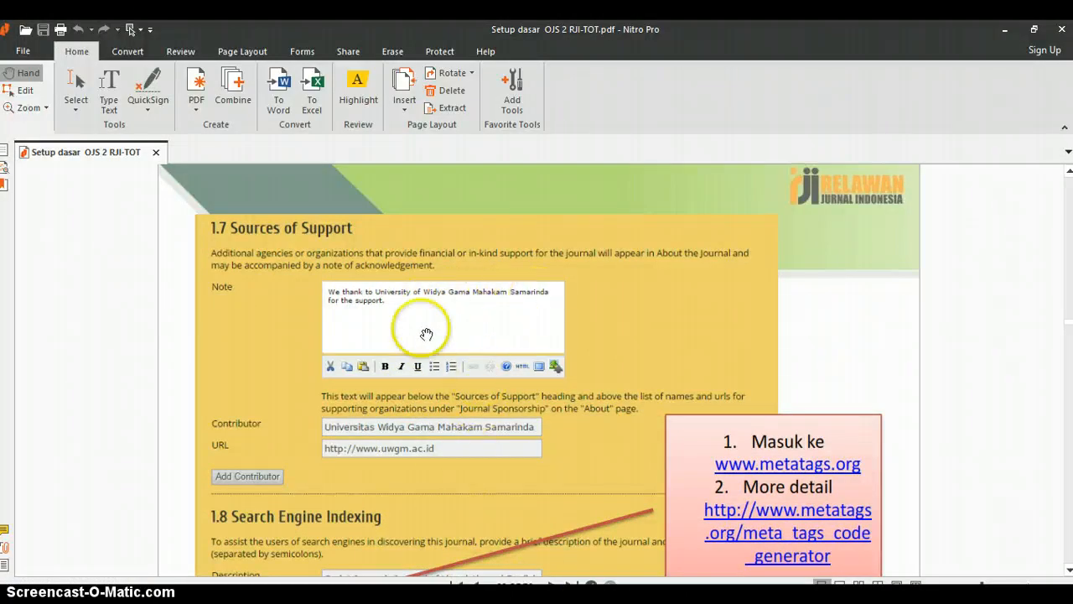
pyautogui.hotkey('alt', 'Tab')
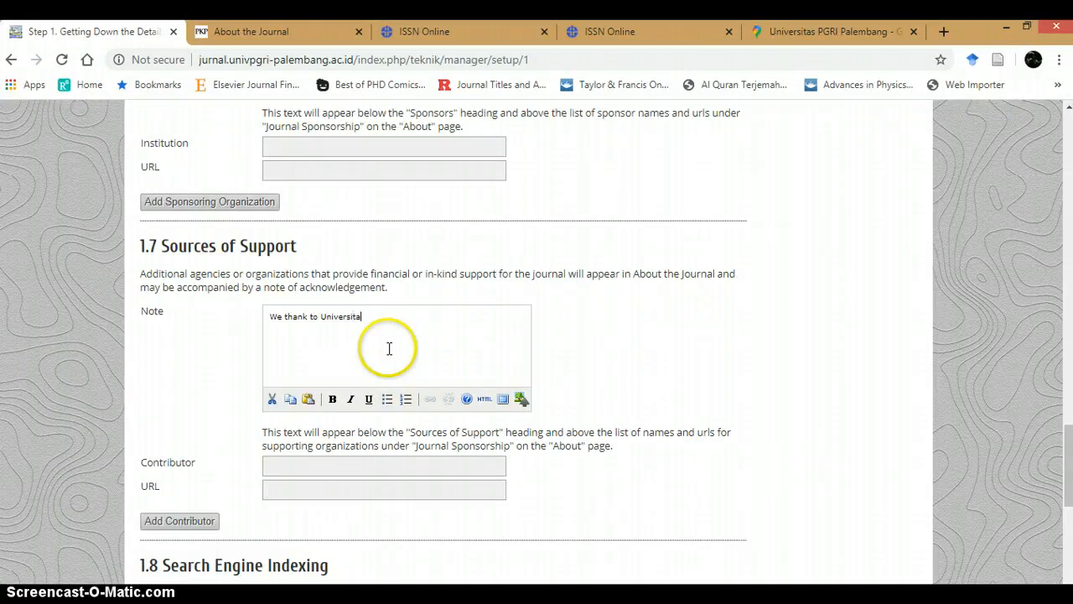
pyautogui.write('lembang to ')
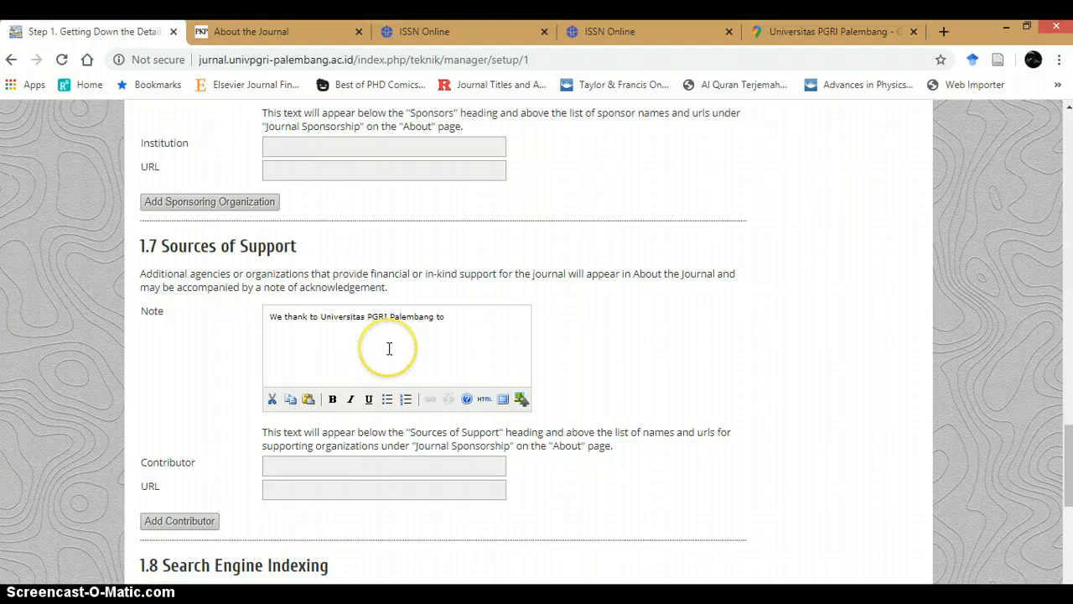
pyautogui.write('t')
pyautogui.write('he support')
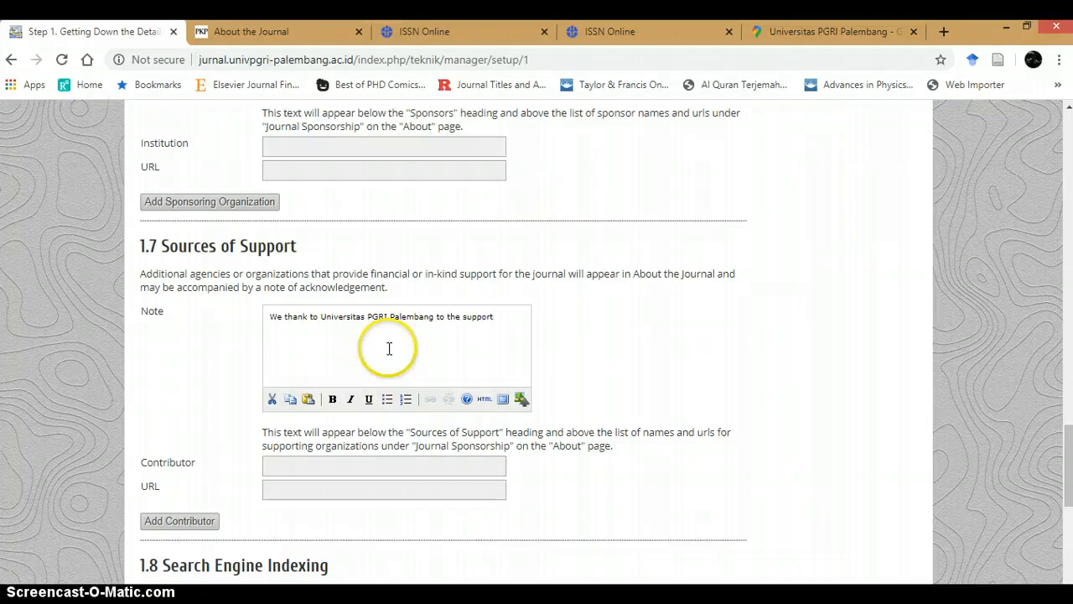
# Step: Add the support contributor Universitas PGRI Palembang with URL univpgri-palembang.ac.id copied from the publisher URL
pyautogui.click(325, 467)
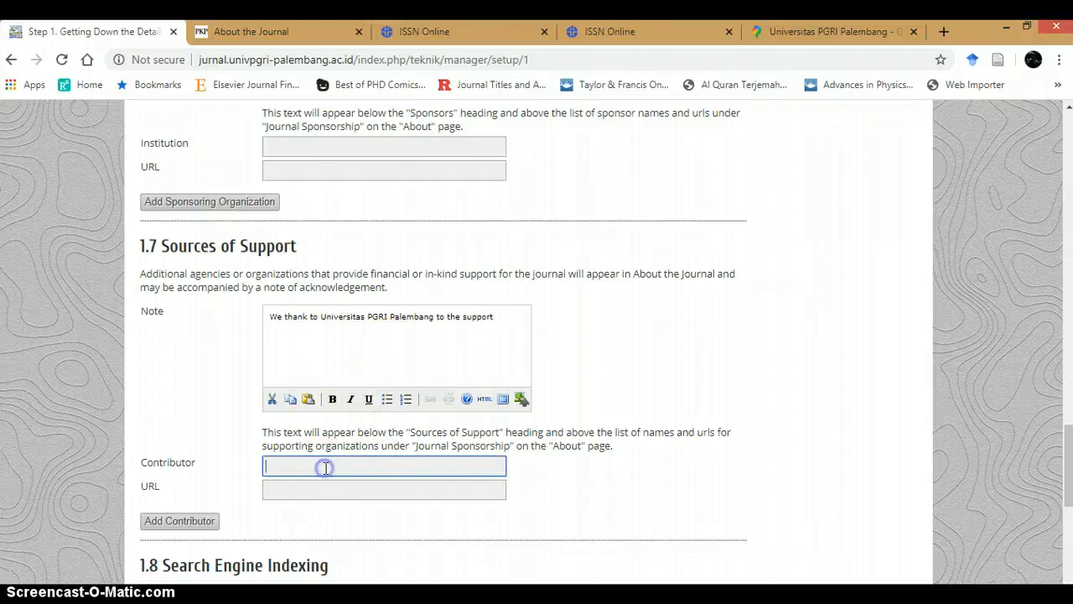
pyautogui.write('Universitas PGRI P')
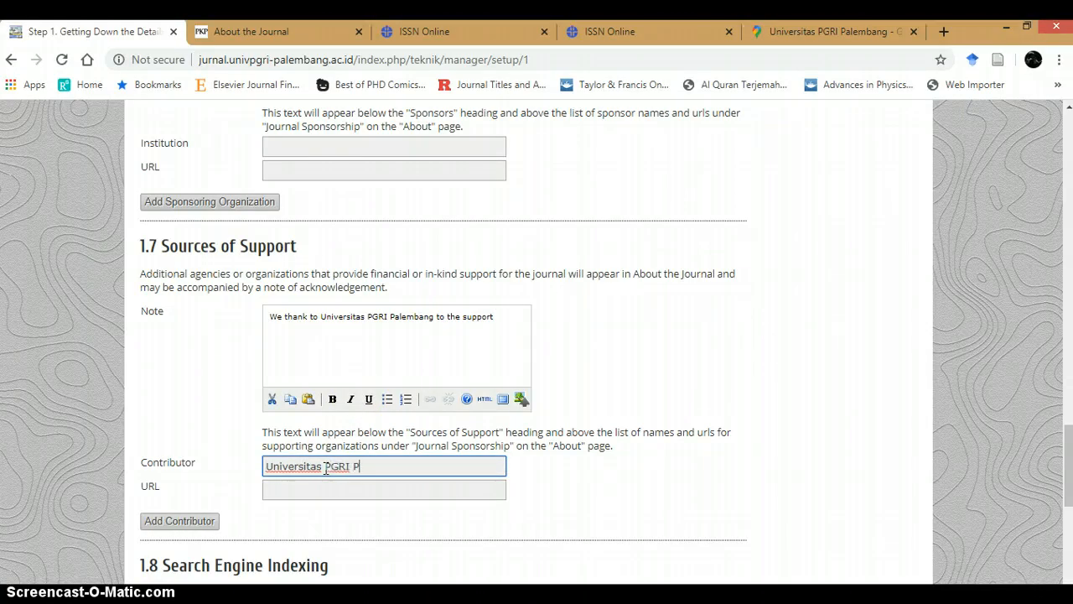
pyautogui.write('alembang')
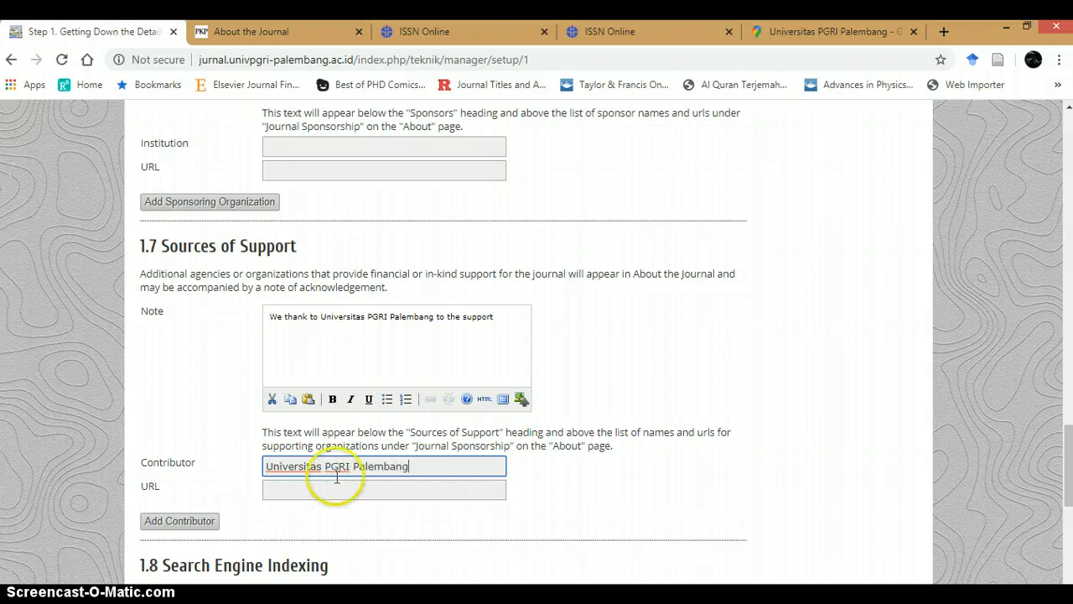
pyautogui.click(364, 491)
pyautogui.scroll(10, 369, 371)
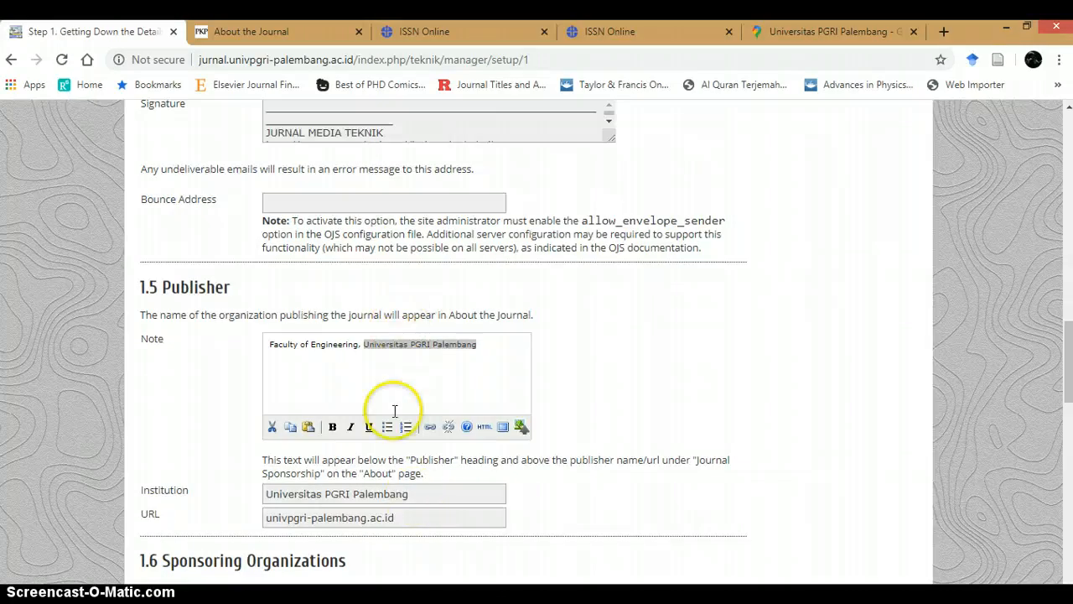
pyautogui.tripleClick(426, 519)
pyautogui.hotkey('ctrl', 'c')
pyautogui.scroll(-10, 369, 520)
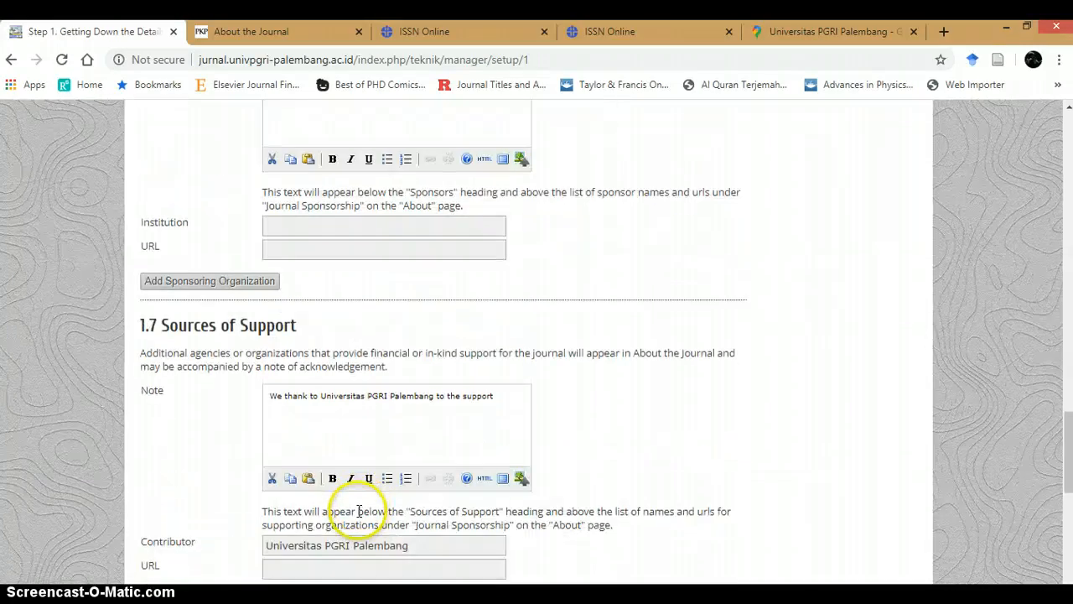
pyautogui.click(345, 252)
pyautogui.hotkey('ctrl', 'v')
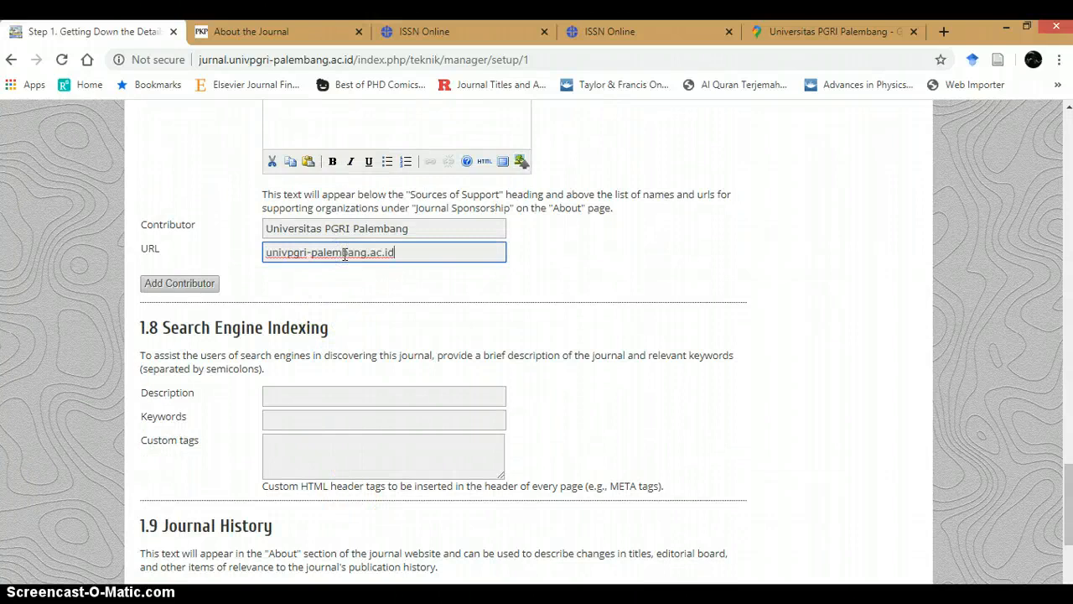
# Step: After checking the PDF guide, enter Jurnal Media Teknik as the search engine indexing description
pyautogui.scroll(-1, 247, 381)
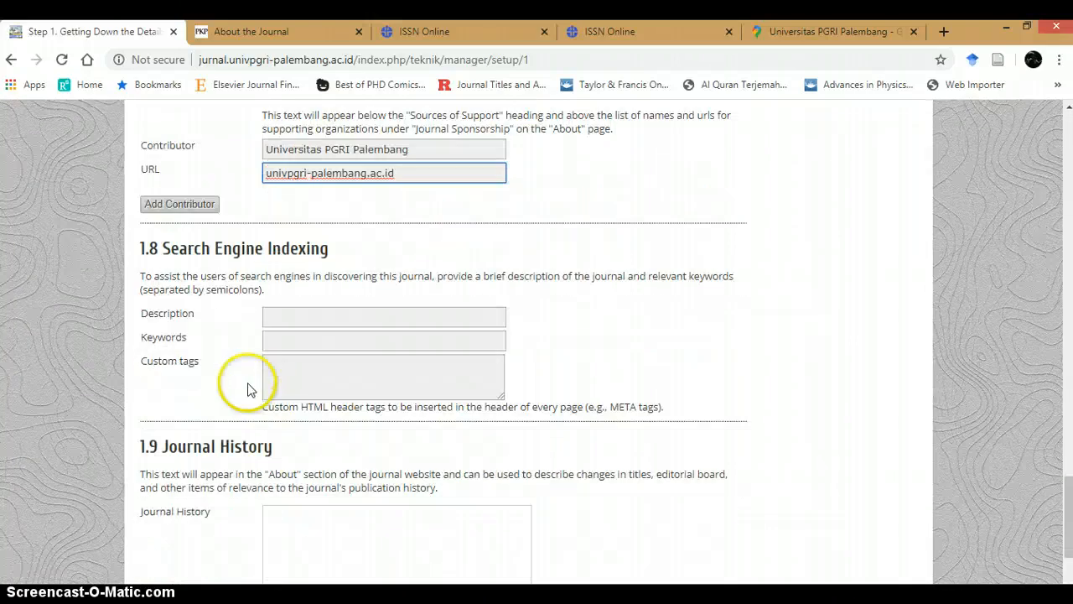
pyautogui.click(303, 317)
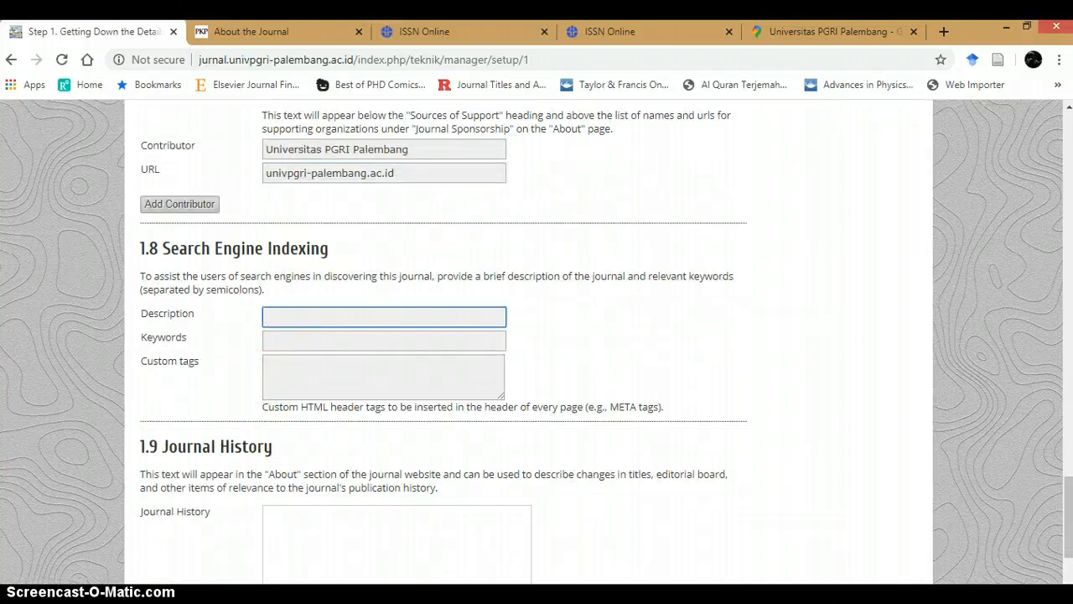
pyautogui.click(617, 587)
pyautogui.scroll(-4, 423, 429)
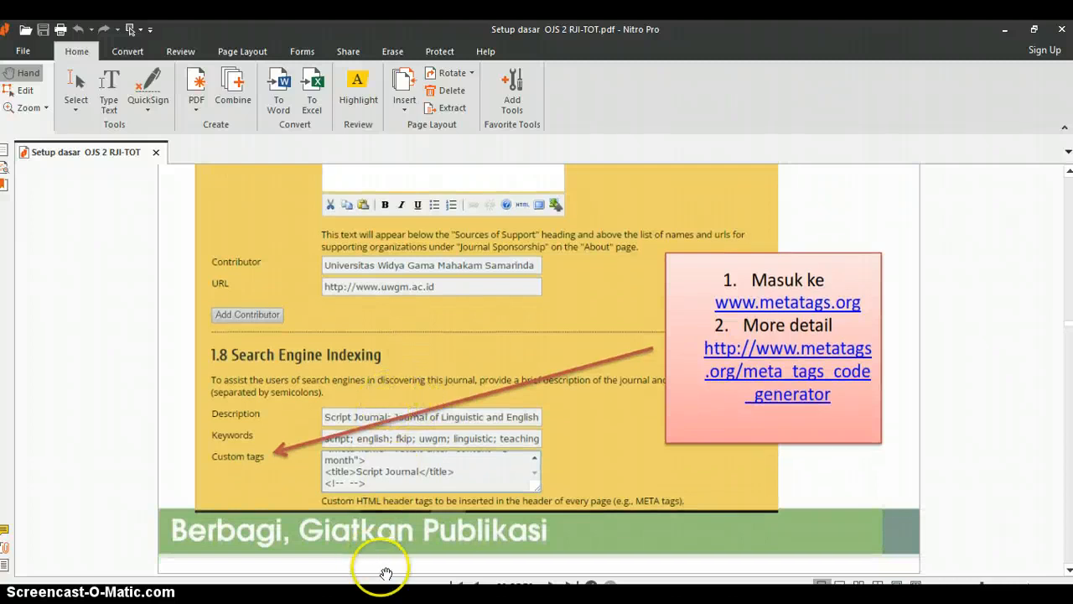
pyautogui.hotkey('alt', 'Tab')
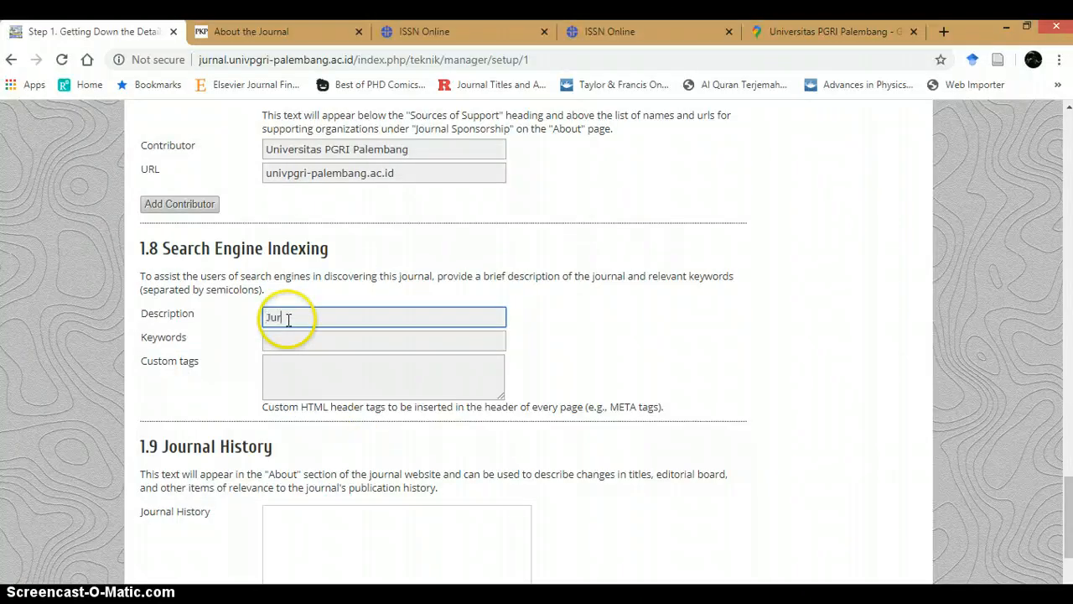
pyautogui.write('Jurnal Media Teknik')
# Step: Enter the search engine keywords teknik sipil; civil engineering; electrical engineering
pyautogui.click(311, 342)
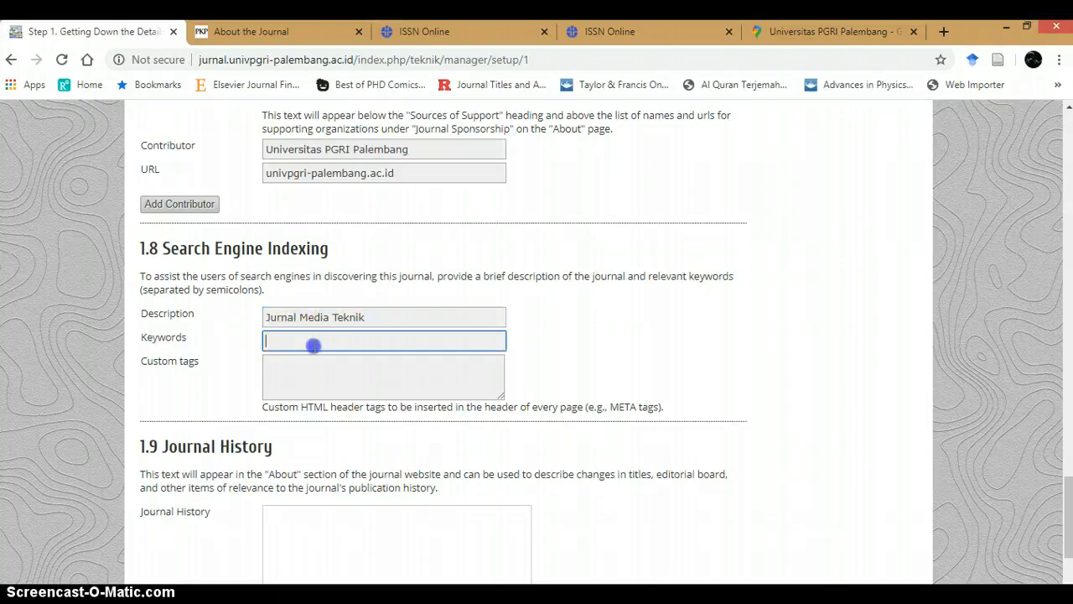
pyautogui.write('teknik')
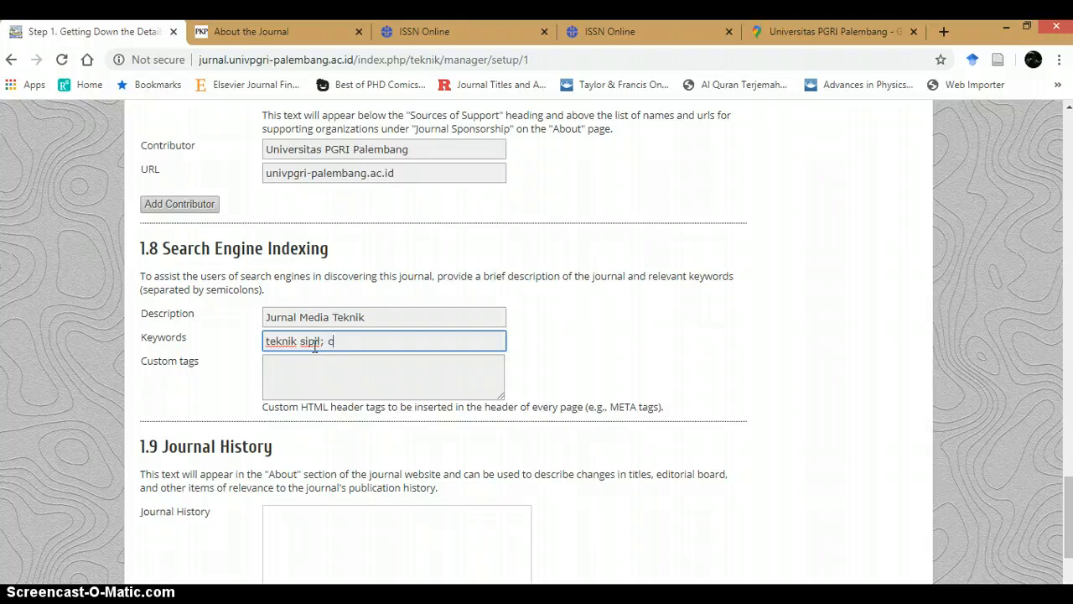
pyautogui.write('sipil; civil engineering; electrical')
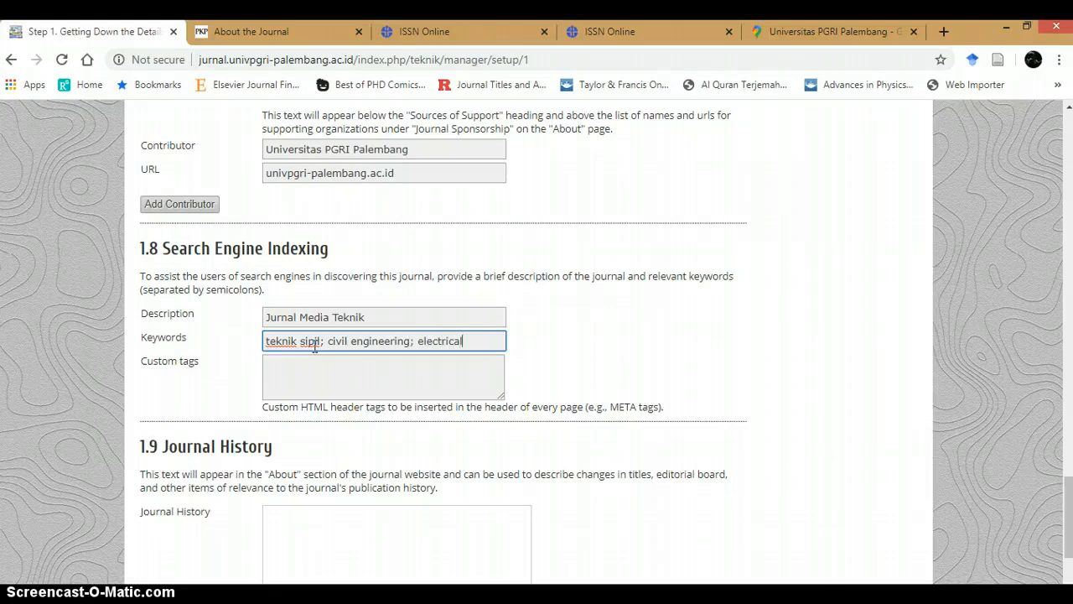
pyautogui.write(' engineering')
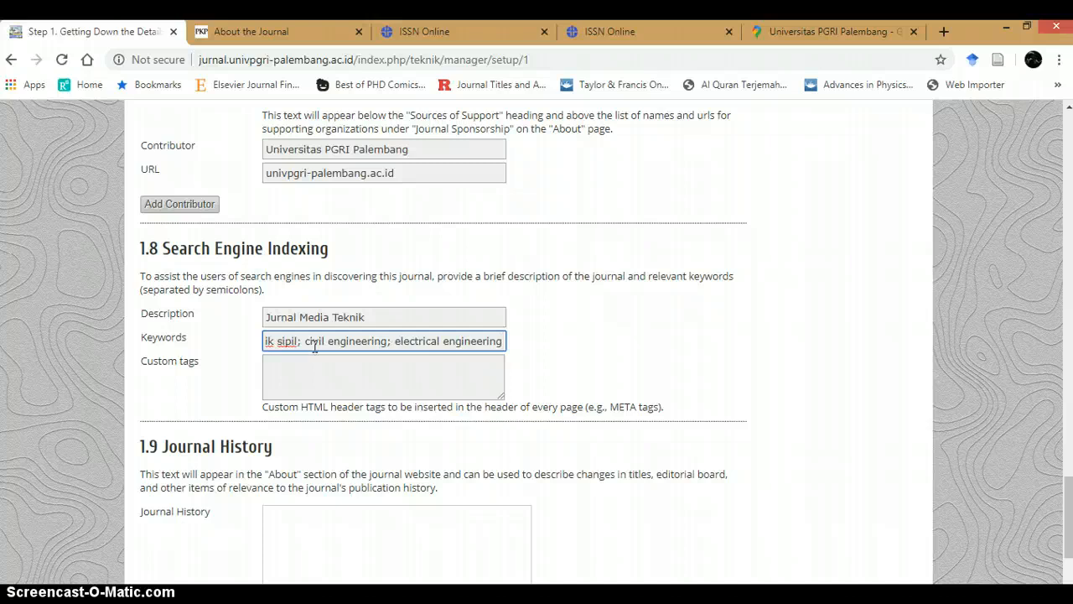
# Step: Consult the PDF guide's custom tags instructions and review the Custom tags and Journal History fields
pyautogui.click(306, 376)
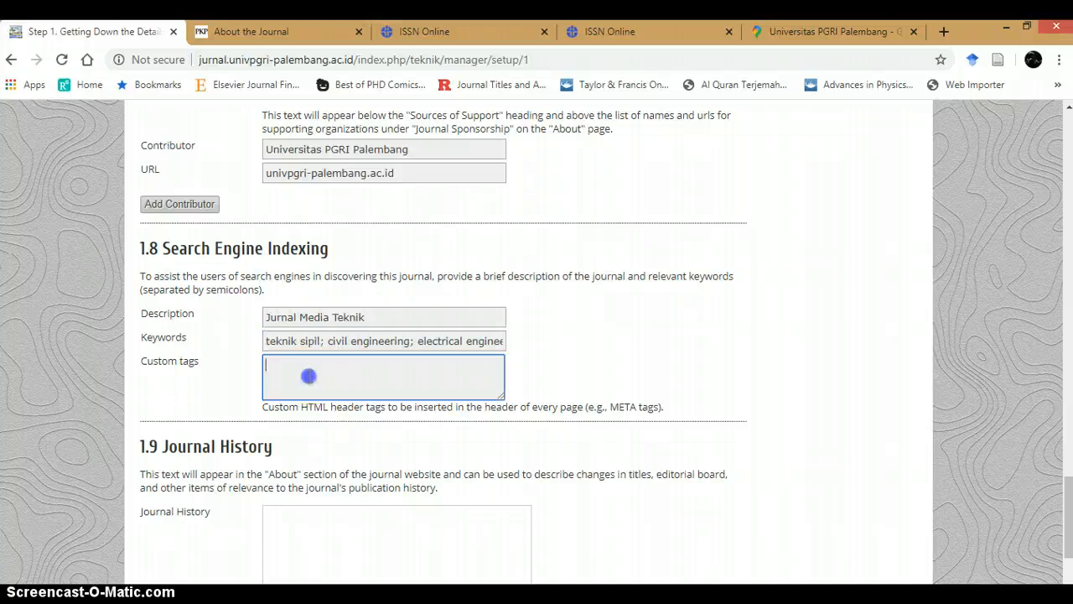
pyautogui.hotkey('alt', 'Tab')
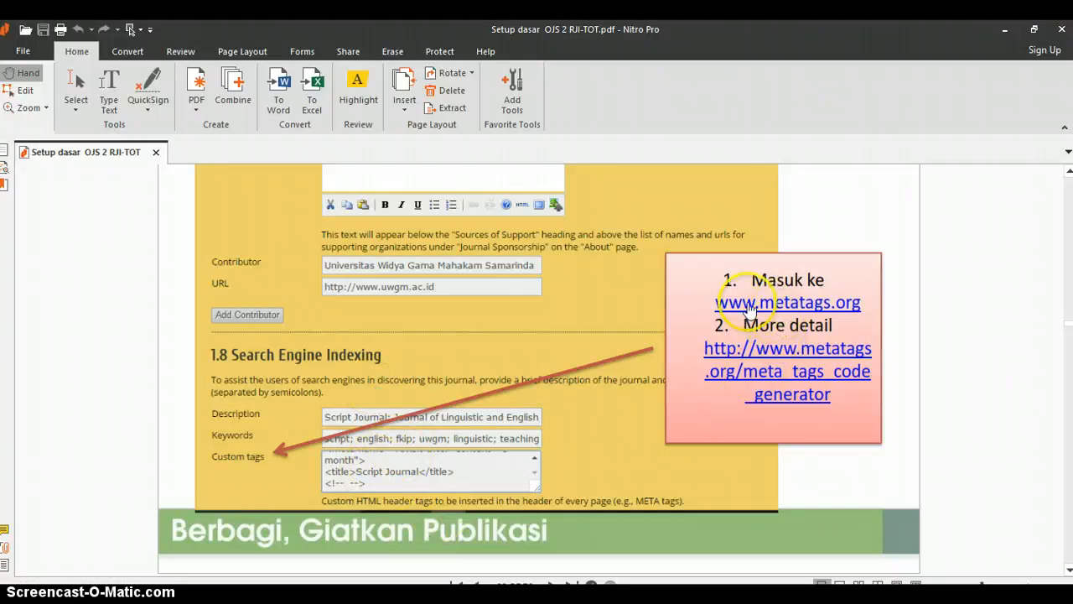
pyautogui.hotkey('alt', 'Tab')
pyautogui.scroll(-2, 386, 383)
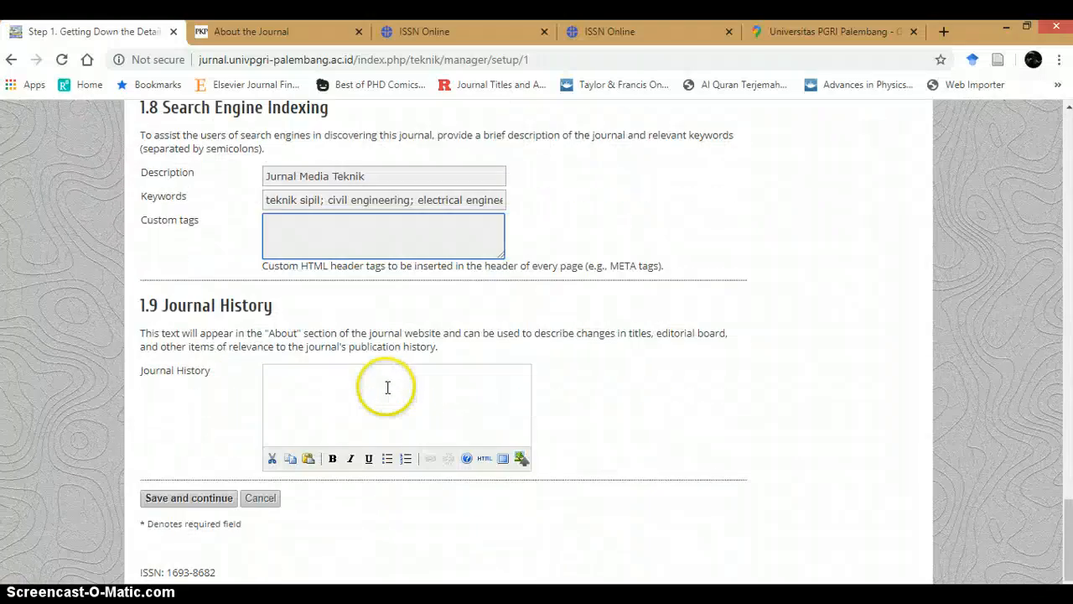
pyautogui.click(356, 392)
pyautogui.click(360, 394)
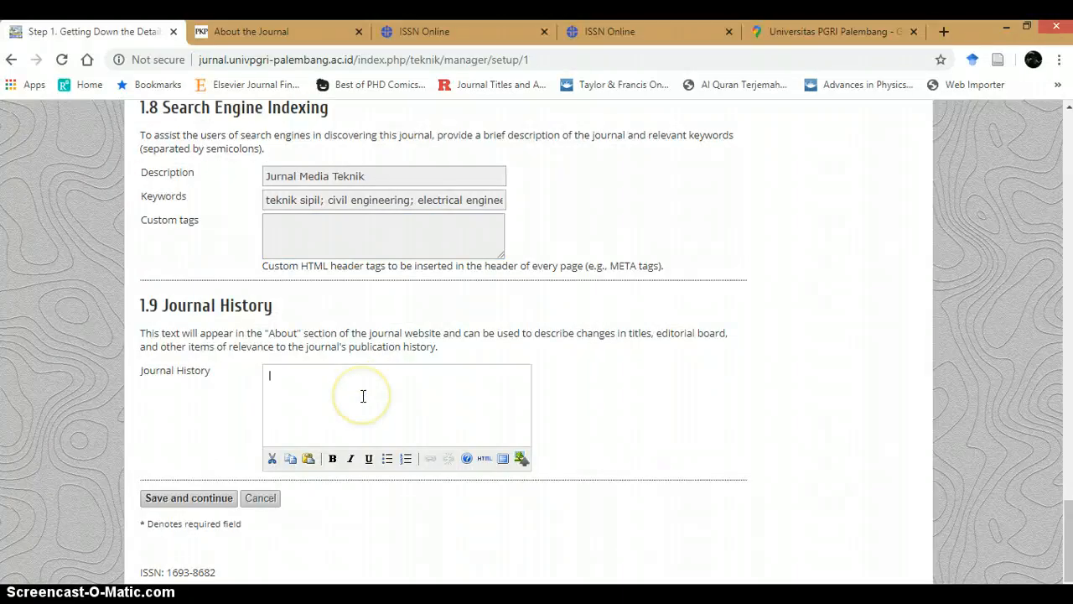
pyautogui.click(362, 380)
pyautogui.click(292, 384)
pyautogui.click(398, 380)
pyautogui.click(359, 378)
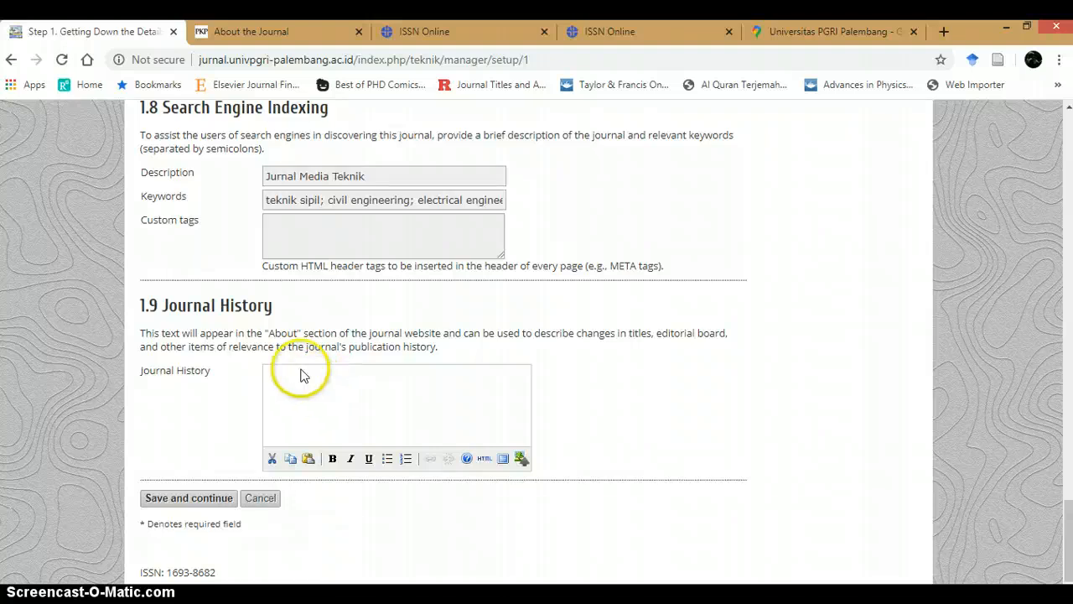
pyautogui.scroll(3, 299, 383)
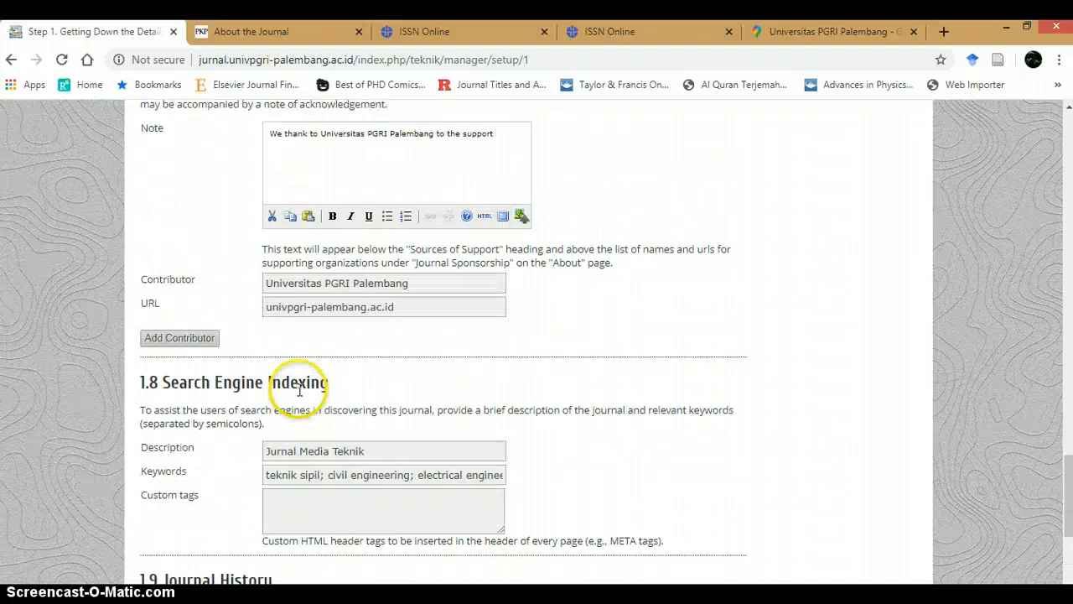
pyautogui.scroll(-3, 299, 383)
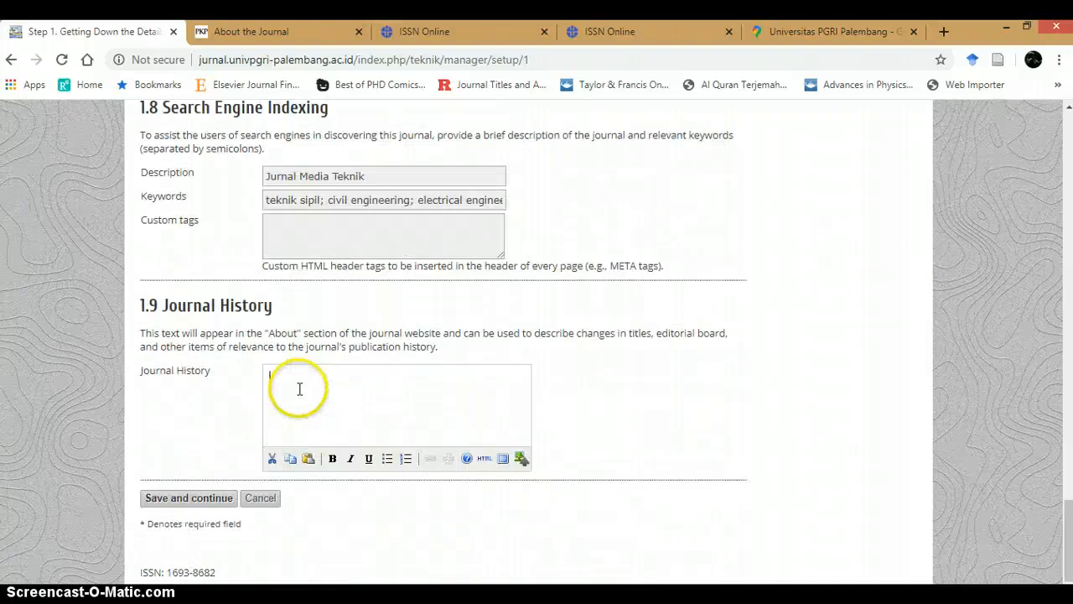
# Step: Save the Step 1 journal details and continue
pyautogui.click(203, 502)
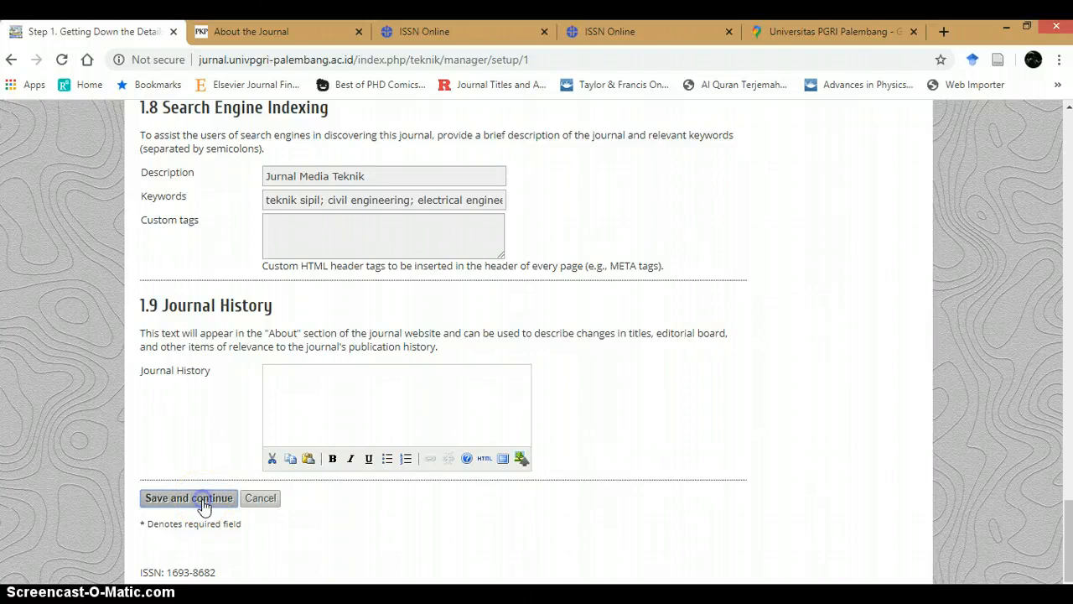
pyautogui.scroll(1, 238, 425)
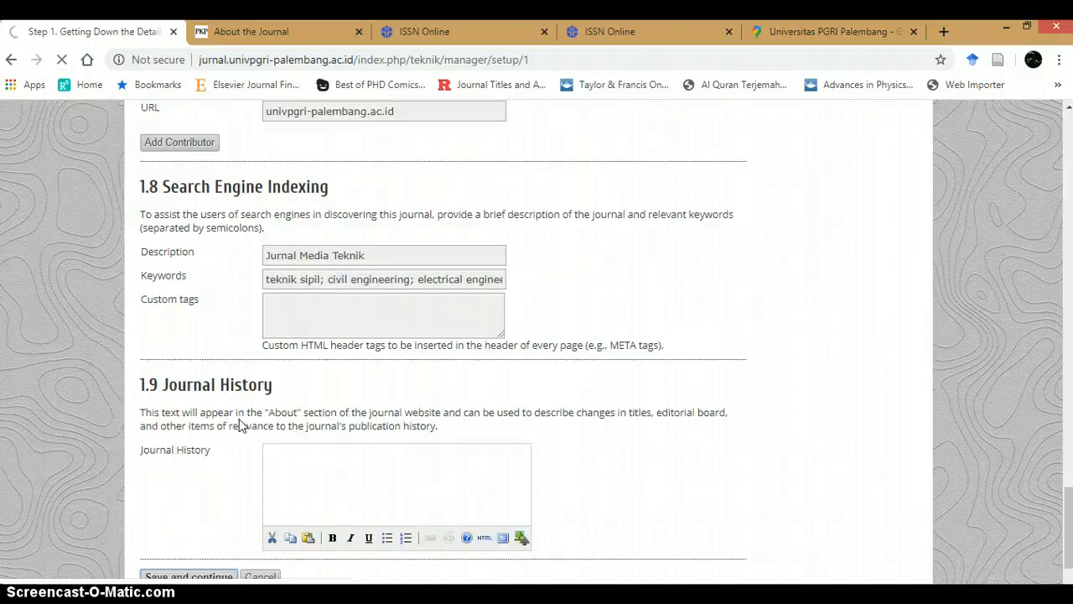
pyautogui.scroll(1, 239, 425)
pyautogui.scroll(-2, 238, 425)
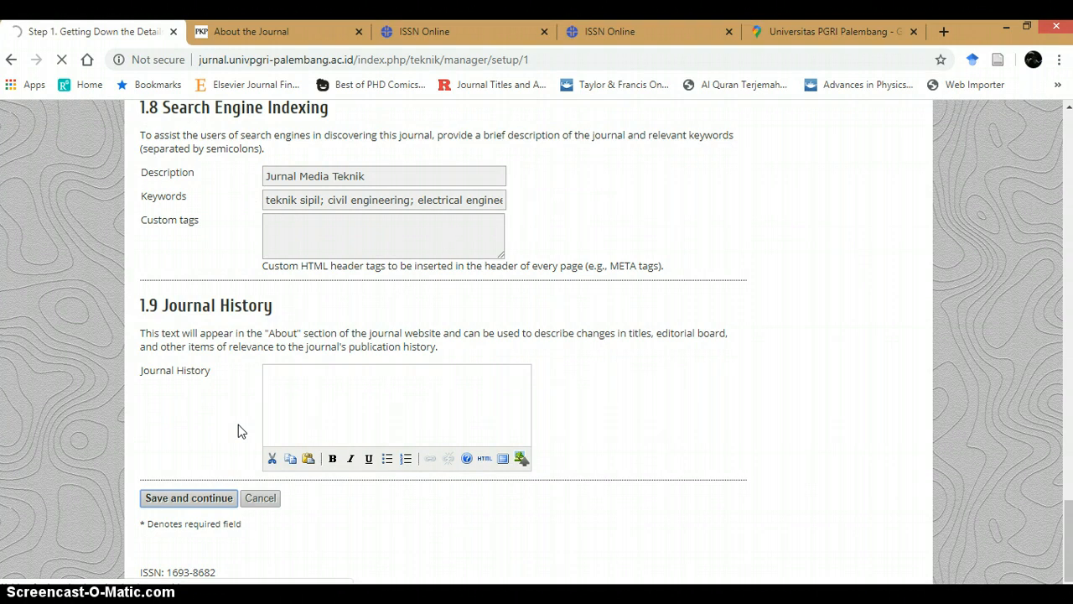
pyautogui.click(318, 525)
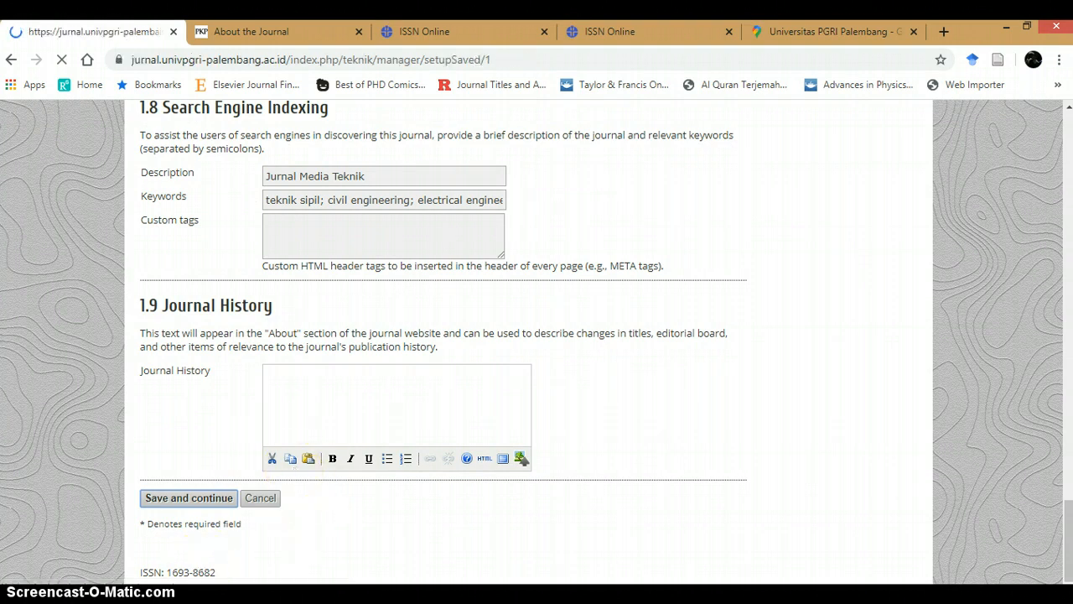
pyautogui.click(545, 537)
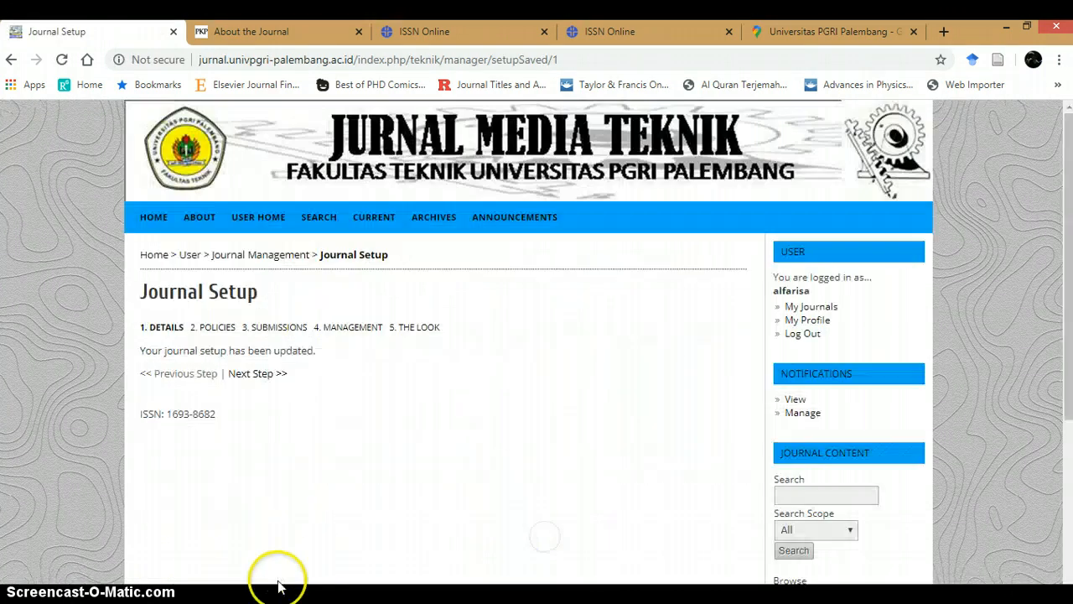